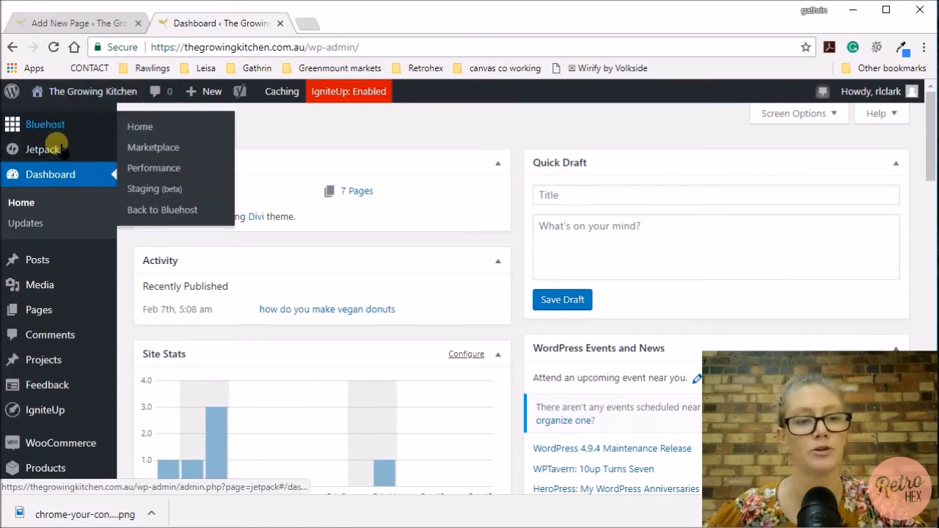
# Step: Add a new page titled test-divi-page with the Divi Builder enabled and open its layout library
pyautogui.moveTo(36, 313)
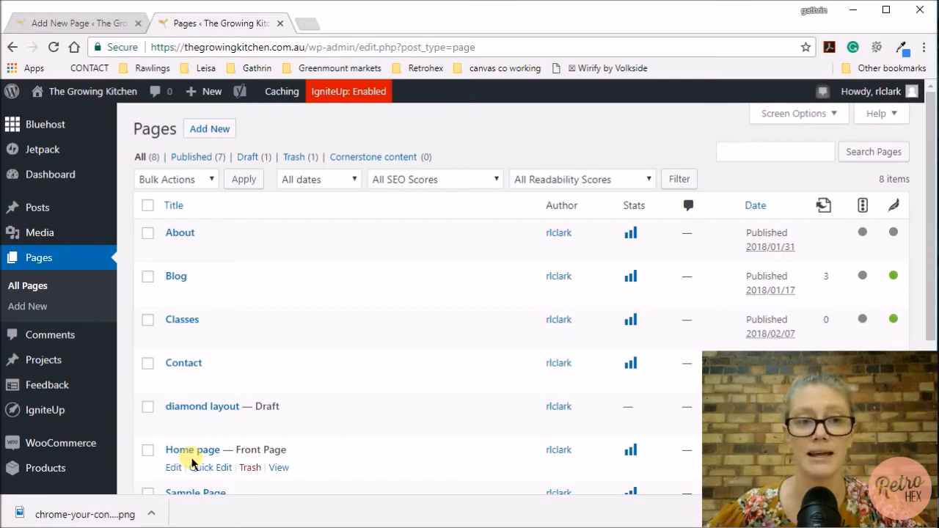
pyautogui.scroll(-2, 213, 429)
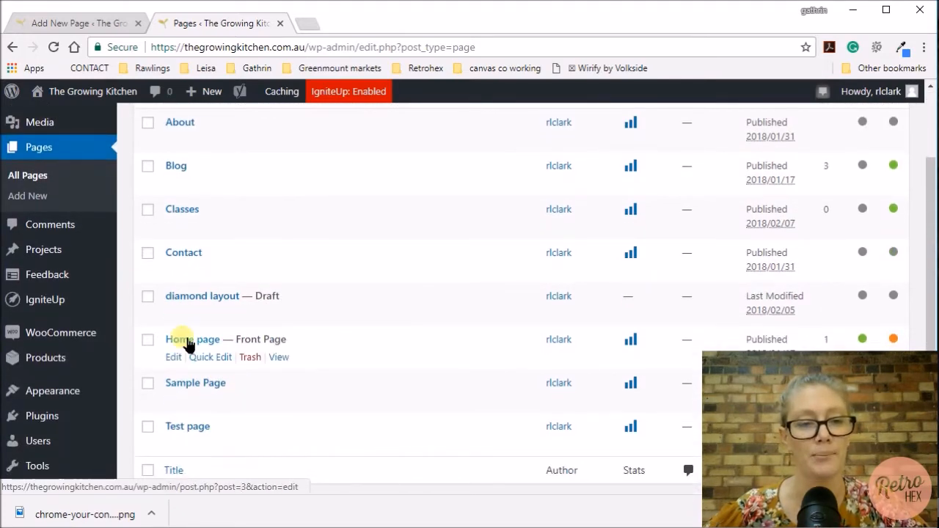
pyautogui.scroll(2, 220, 391)
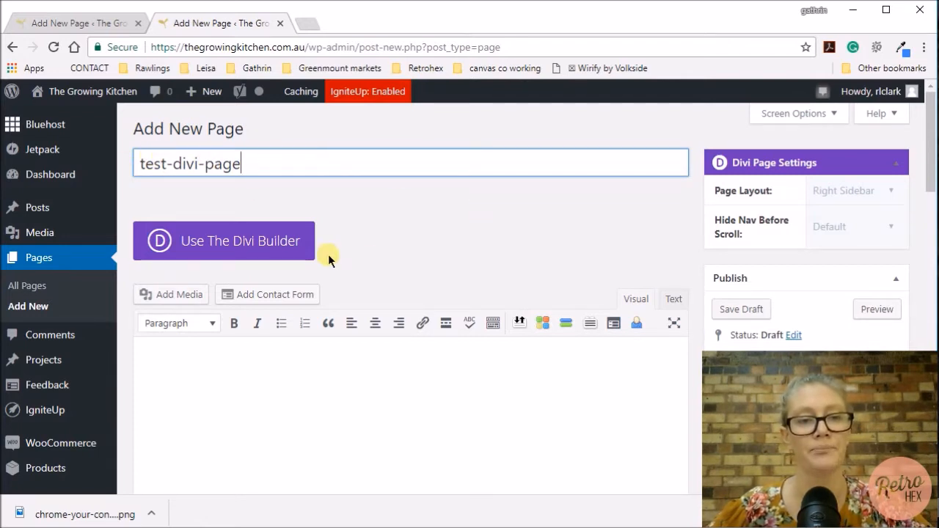
pyautogui.click(236, 249)
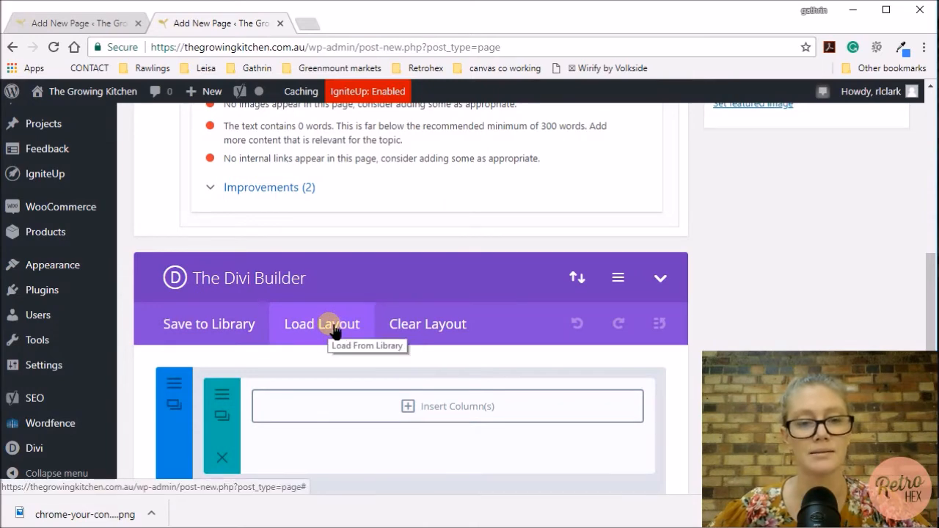
pyautogui.click(333, 330)
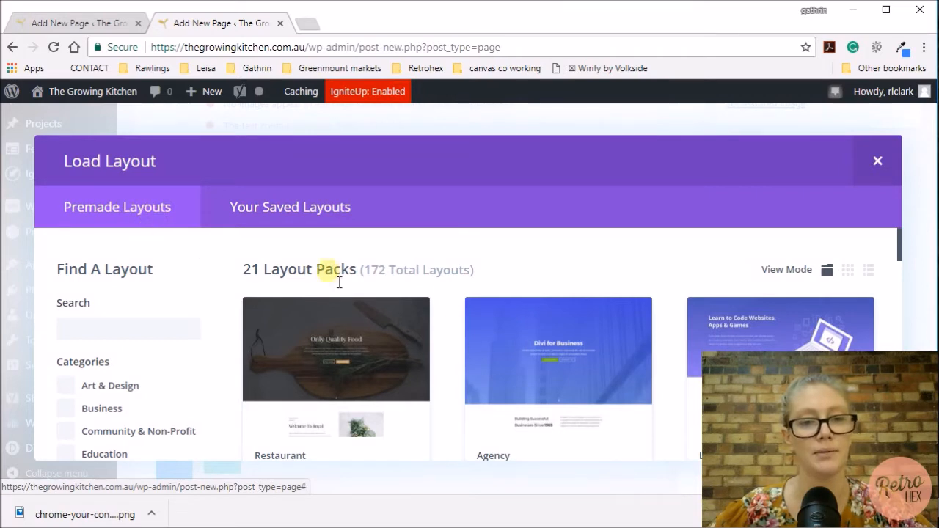
# Step: Browse the premade layout packs and filter them by the Food & Drink category
pyautogui.scroll(-2, 415, 355)
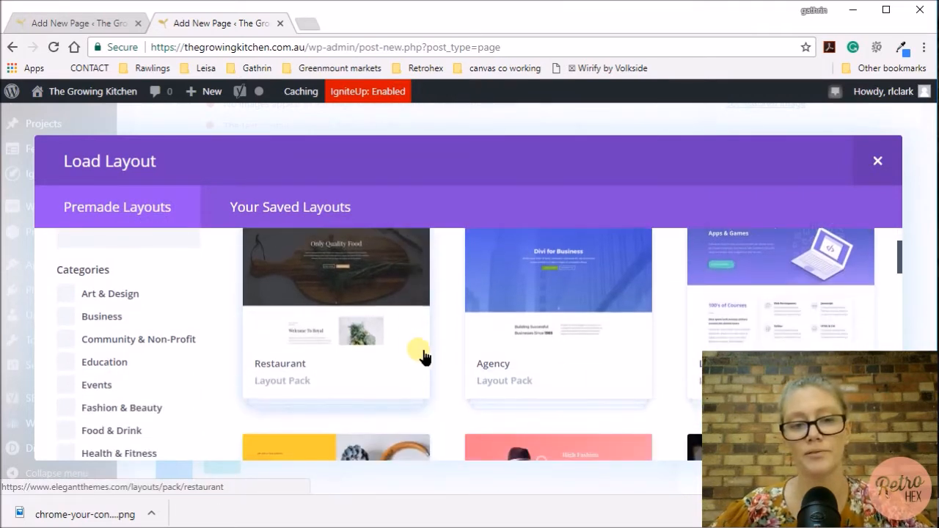
pyautogui.scroll(-3, 572, 377)
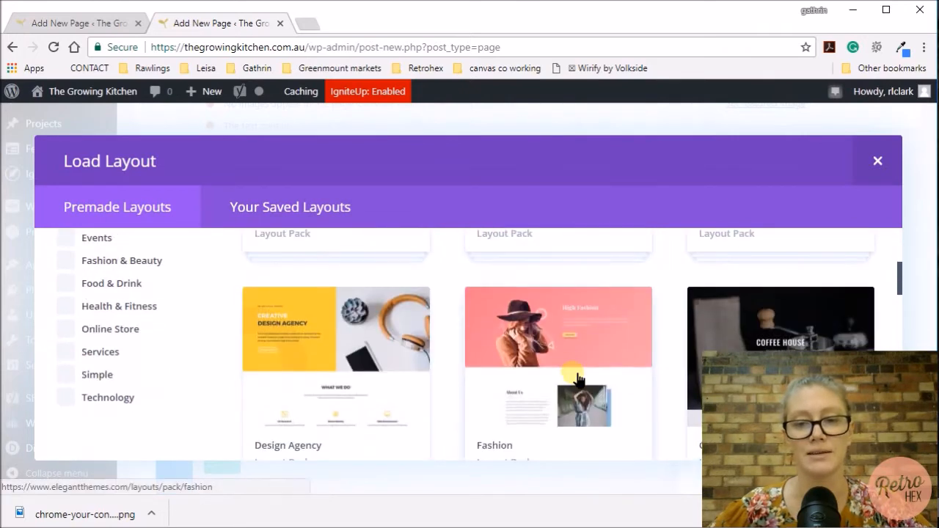
pyautogui.scroll(-2, 577, 378)
pyautogui.scroll(7, 576, 380)
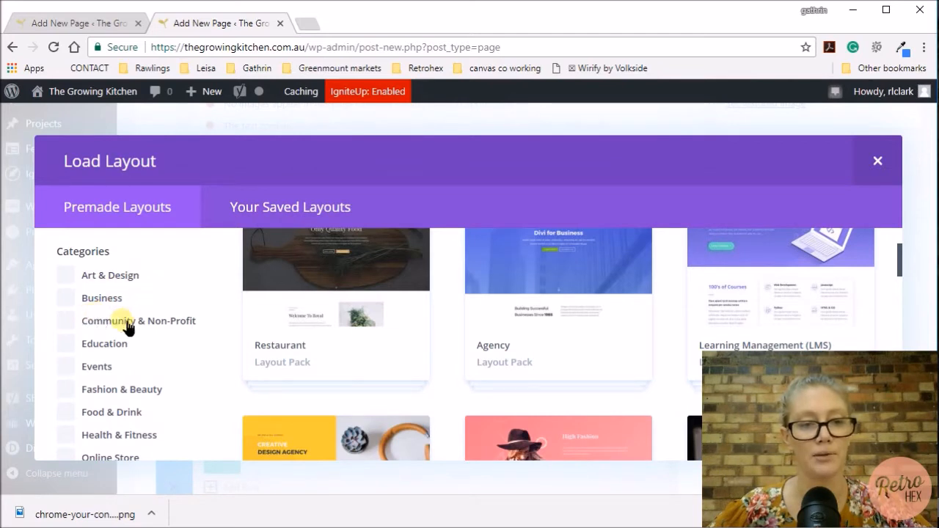
pyautogui.scroll(-1, 127, 328)
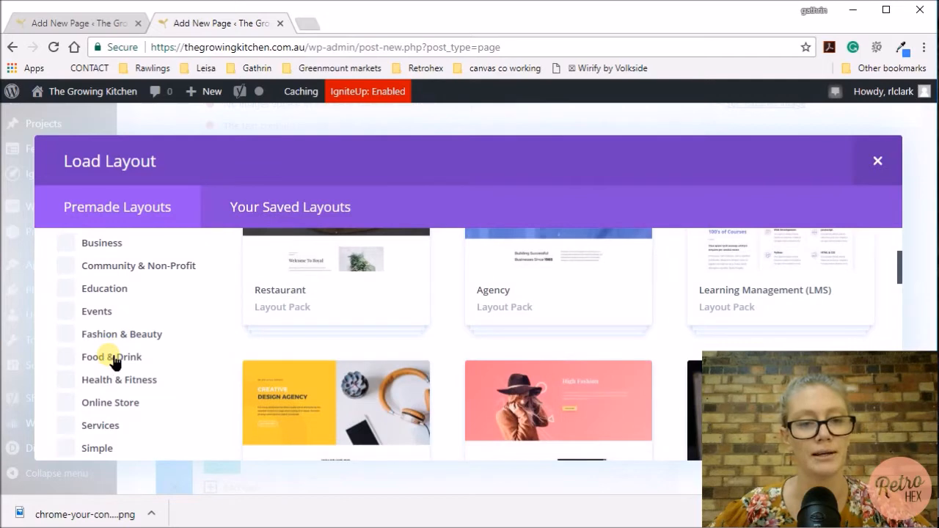
pyautogui.click(112, 358)
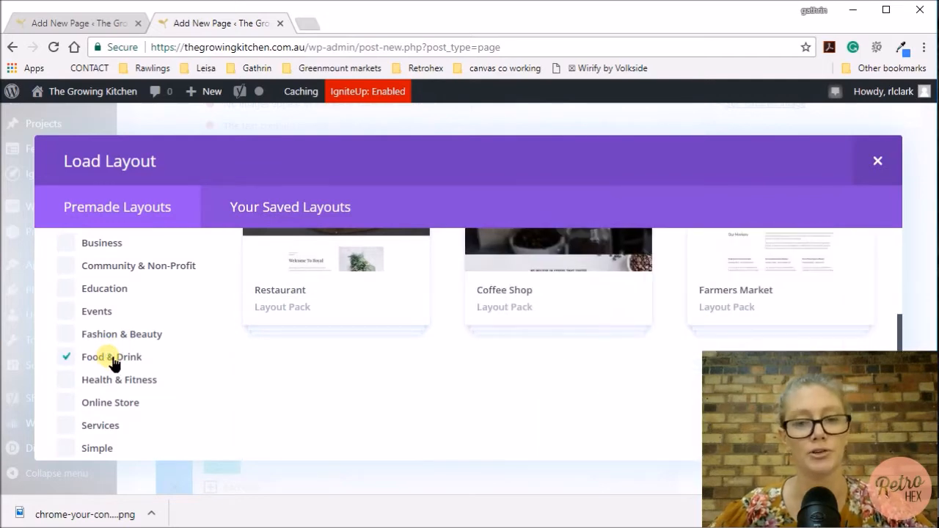
# Step: Look through the filtered layout packs and open the Restaurant pack
pyautogui.scroll(3, 503, 399)
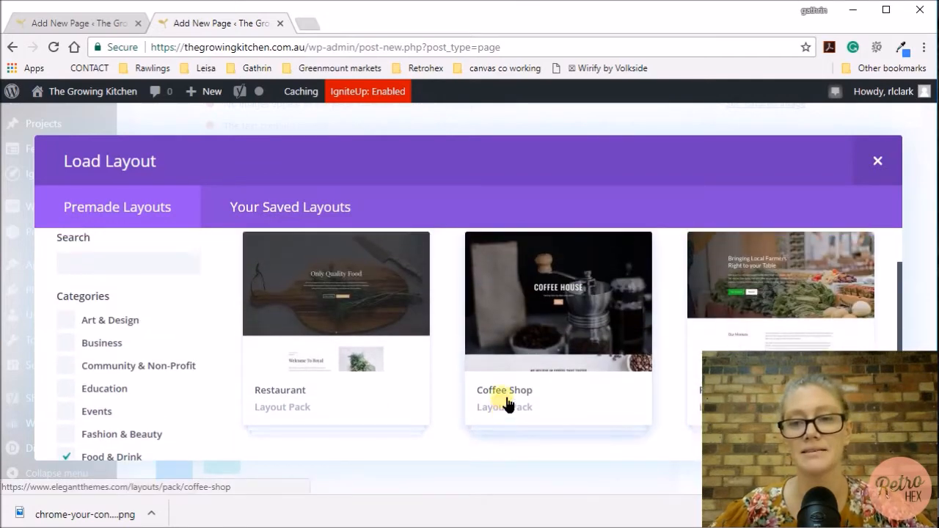
pyautogui.scroll(-2, 507, 402)
pyautogui.scroll(-2, 506, 402)
pyautogui.scroll(3, 506, 401)
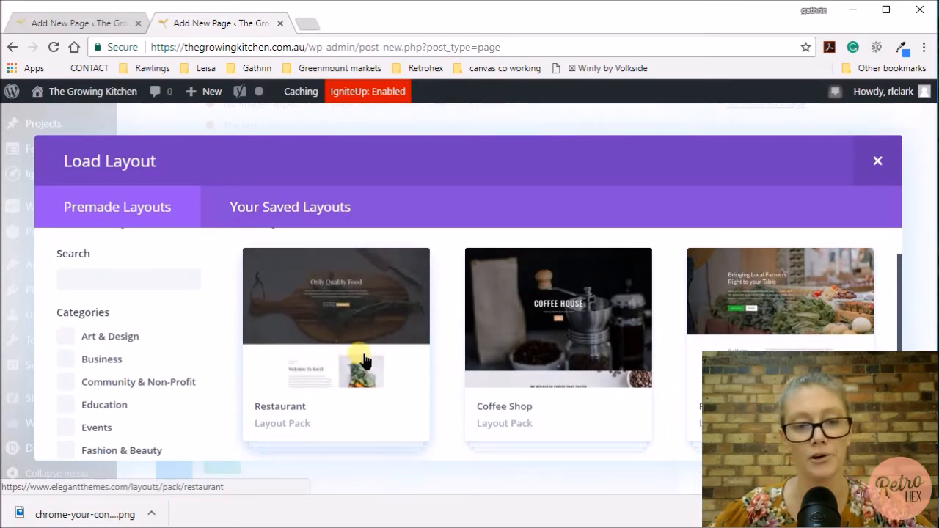
pyautogui.click(292, 388)
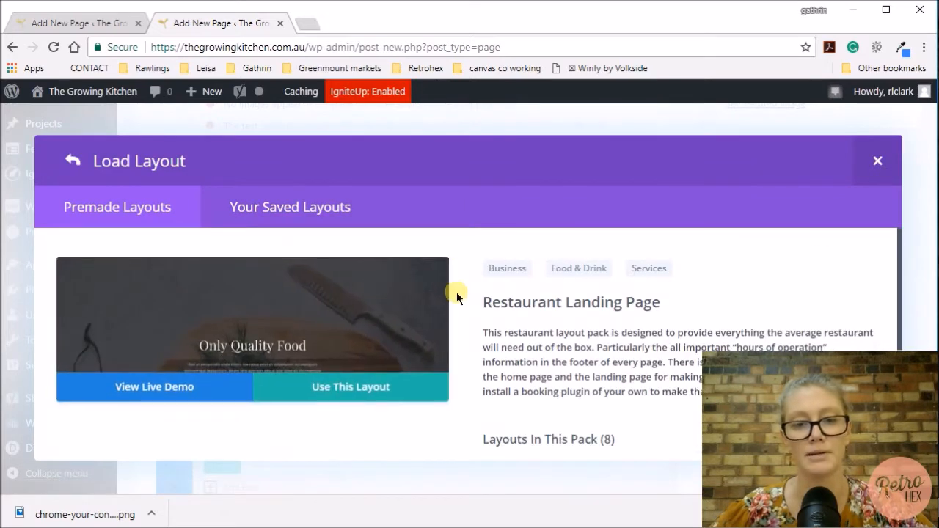
# Step: Choose the Home layout from the Restaurant pack and load it into the page
pyautogui.scroll(-2, 639, 331)
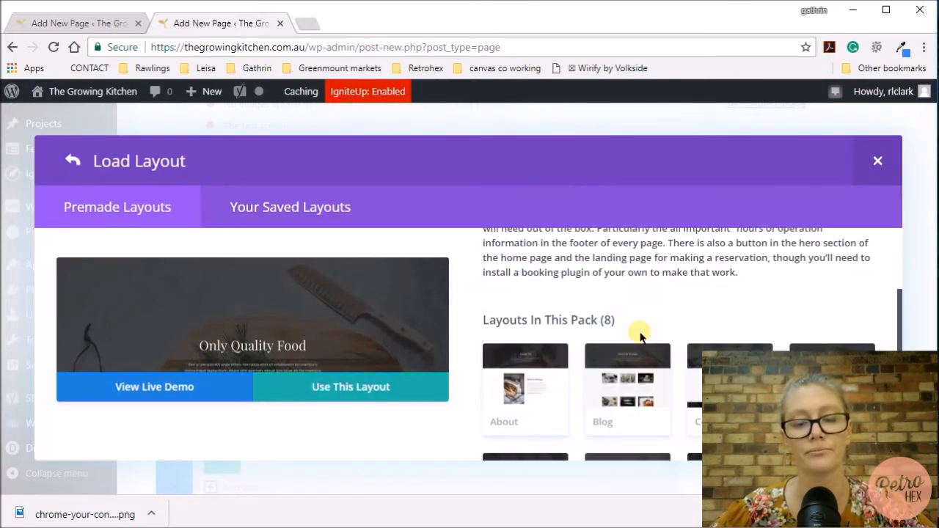
pyautogui.scroll(-2, 640, 332)
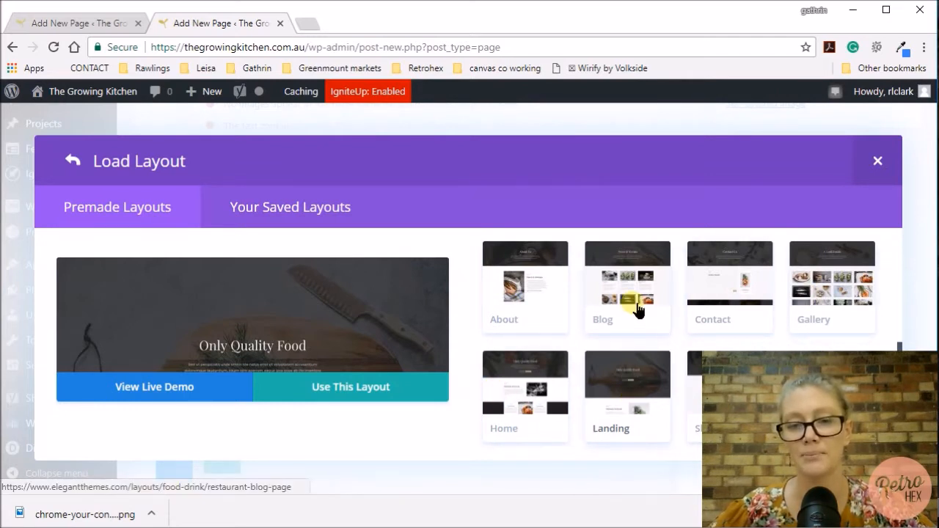
pyautogui.scroll(2, 636, 310)
pyautogui.scroll(-2, 636, 309)
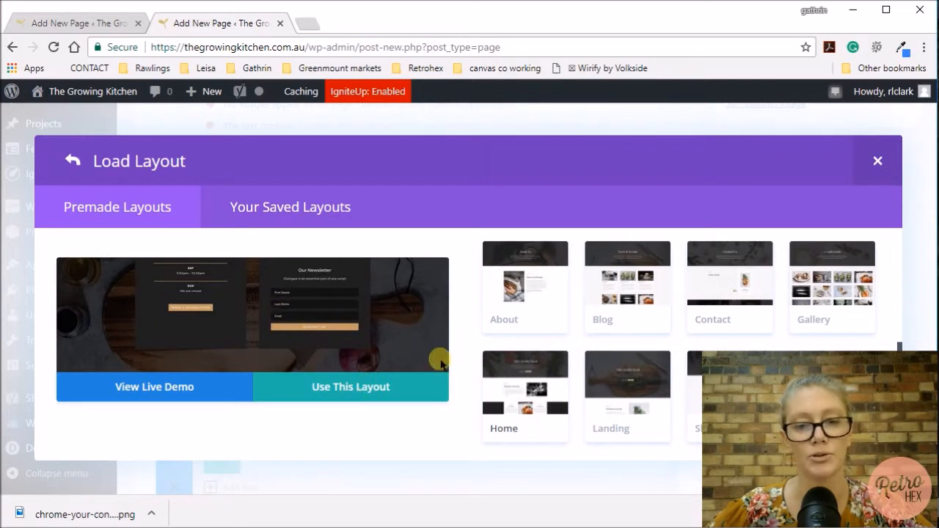
pyautogui.click(514, 367)
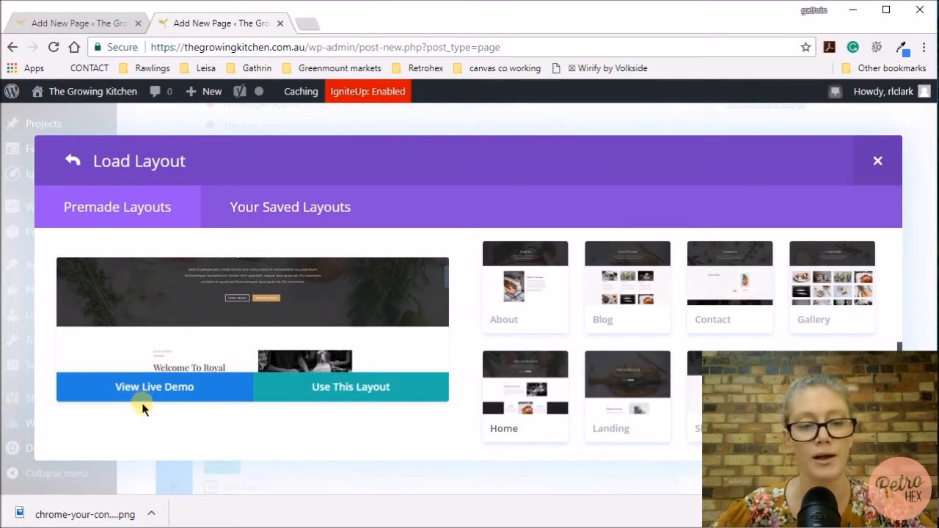
pyautogui.scroll(-1, 193, 318)
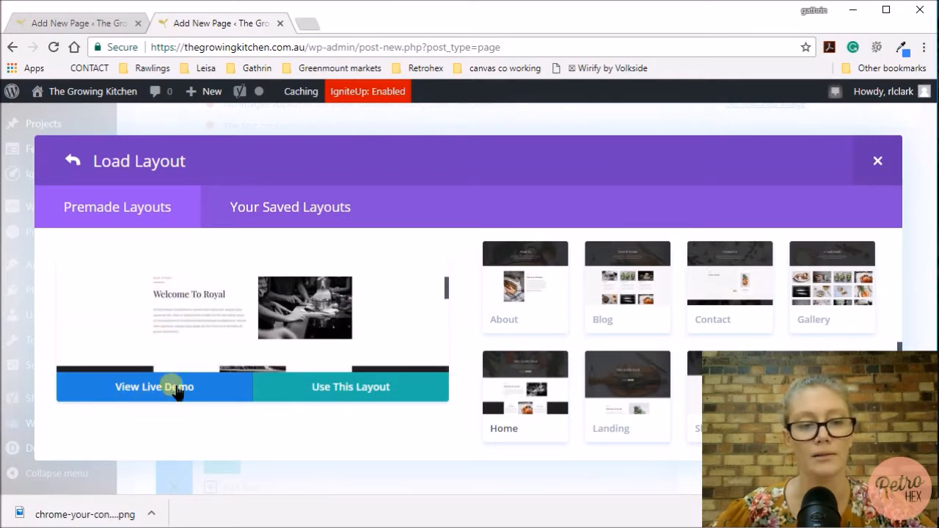
pyautogui.click(350, 394)
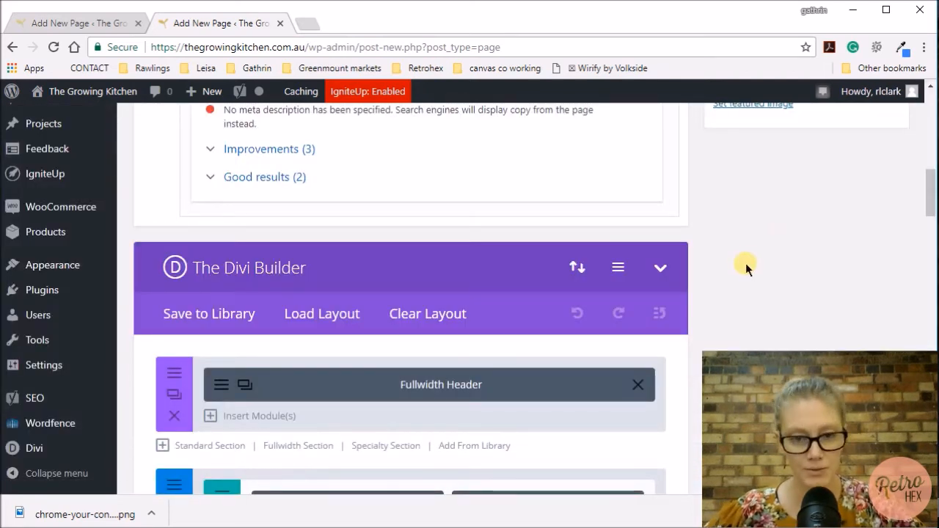
# Step: Examine the sections, rows and modules of the loaded layout in the Divi Builder
pyautogui.scroll(-1, 746, 262)
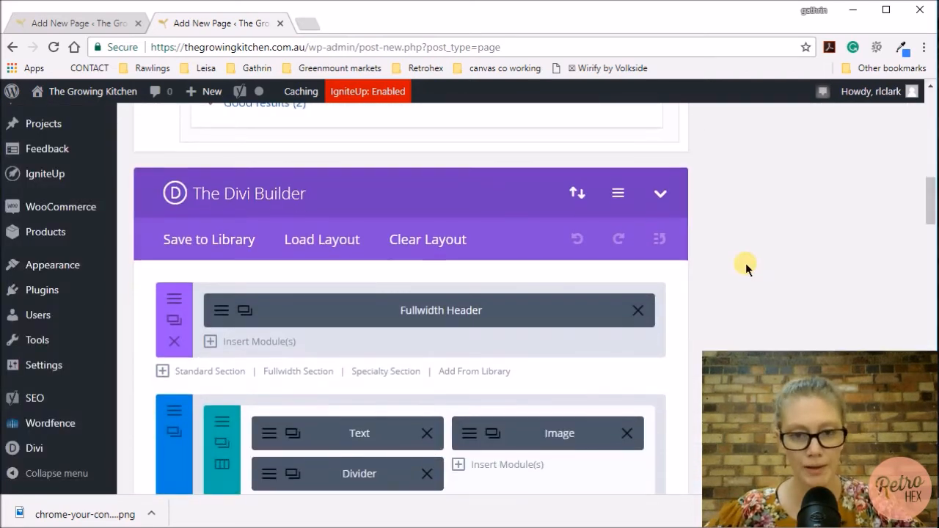
pyautogui.scroll(-1, 745, 263)
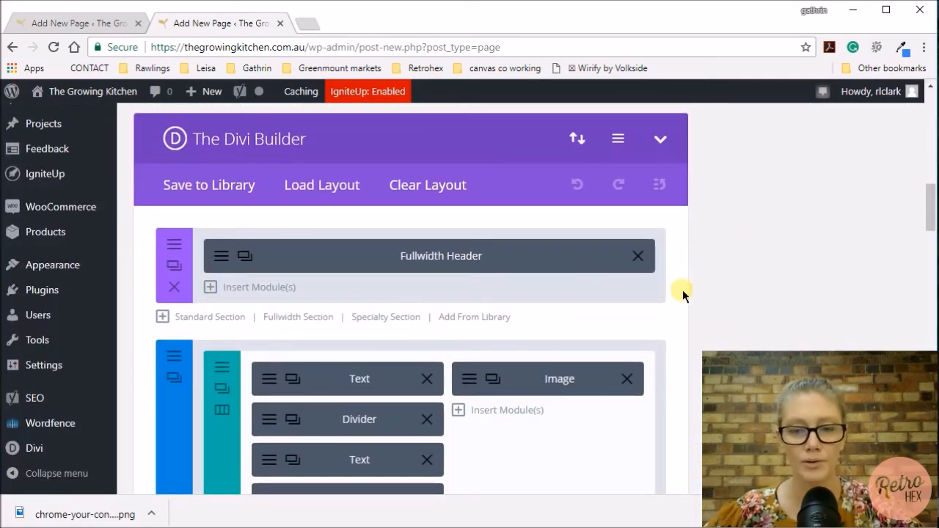
pyautogui.scroll(-3, 505, 306)
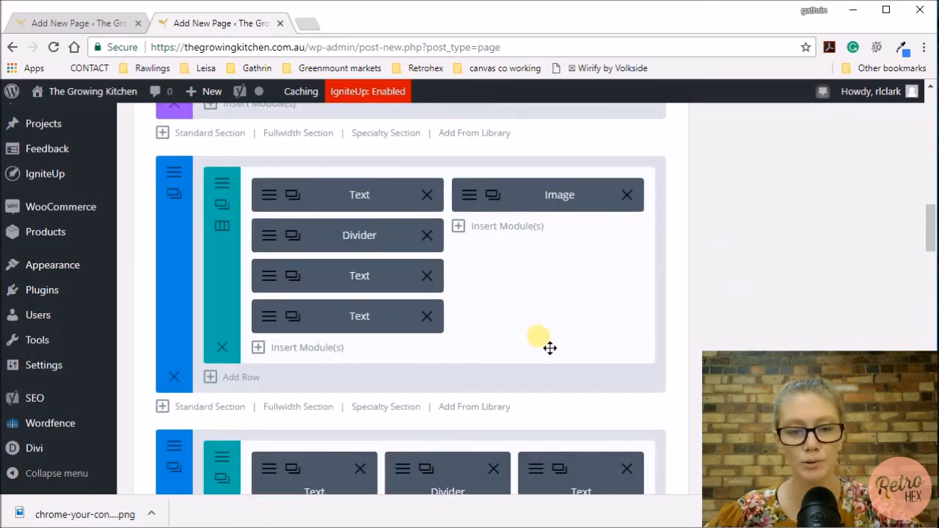
pyautogui.scroll(-2, 550, 348)
pyautogui.scroll(-6, 550, 347)
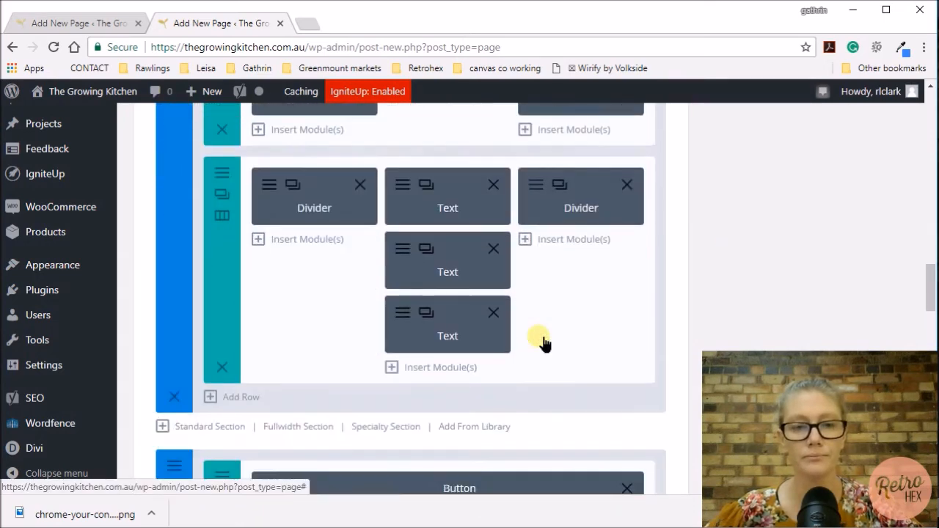
pyautogui.scroll(-5, 538, 336)
pyautogui.scroll(8, 540, 339)
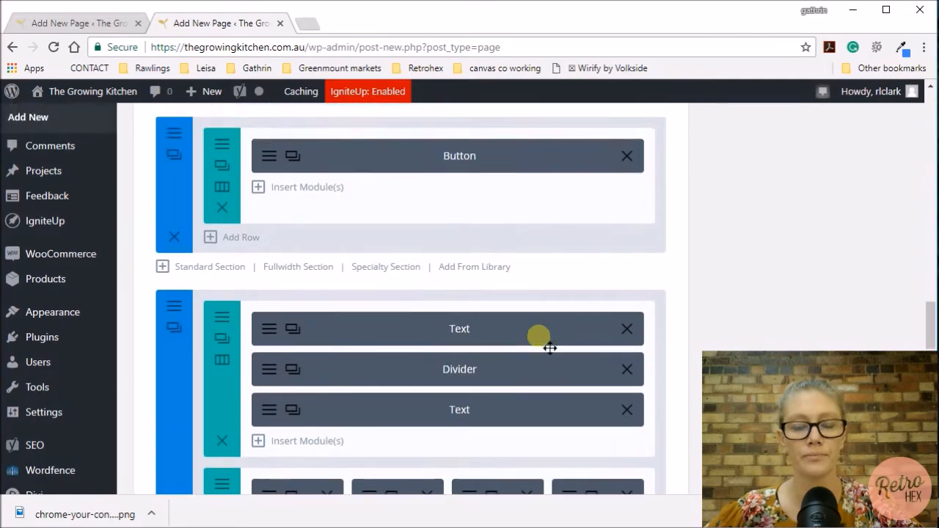
pyautogui.scroll(-12, 541, 338)
# Step: Switch the page from the back-end builder to the Visual Builder
pyautogui.scroll(3, 539, 338)
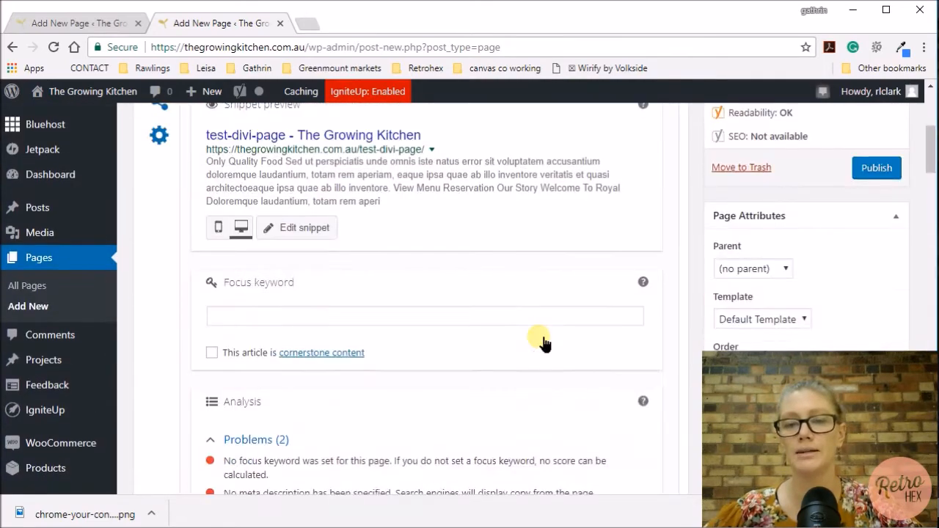
pyautogui.scroll(3, 538, 336)
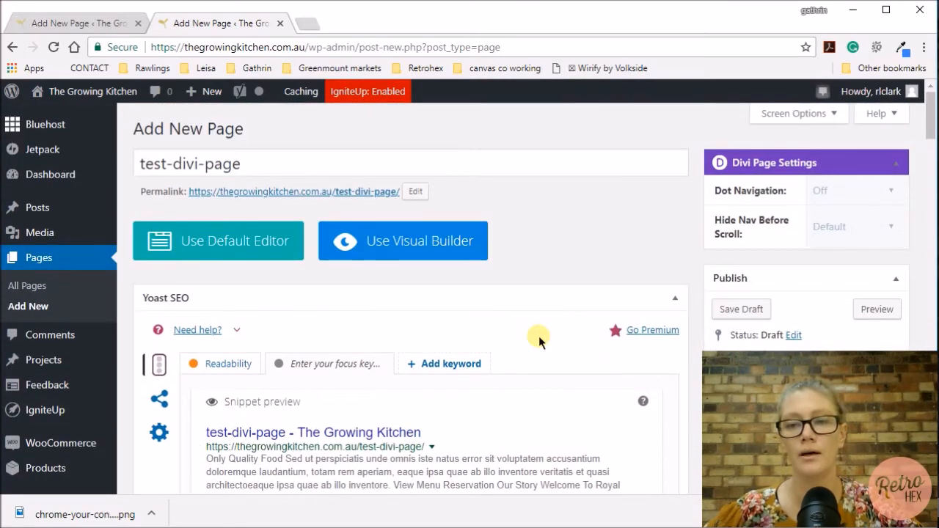
pyautogui.scroll(-2, 539, 338)
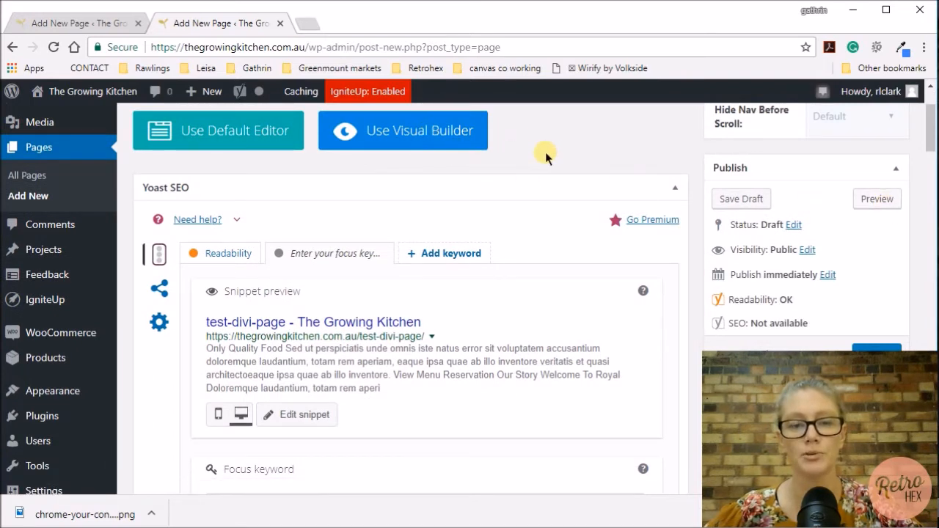
pyautogui.click(432, 136)
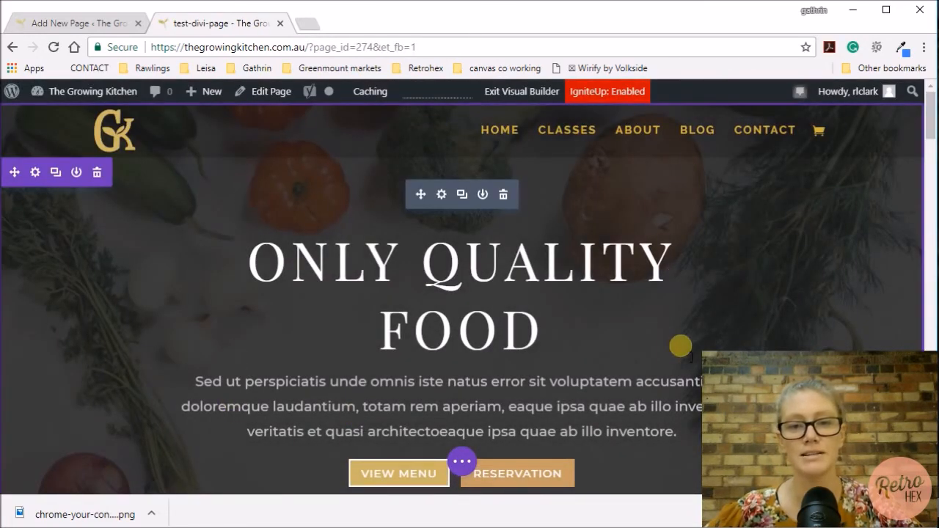
# Step: Review the restaurant home layout on the live page, from the header through the dishes and testimonials to the newsletter form
pyautogui.scroll(-3, 674, 273)
pyautogui.scroll(-5, 677, 275)
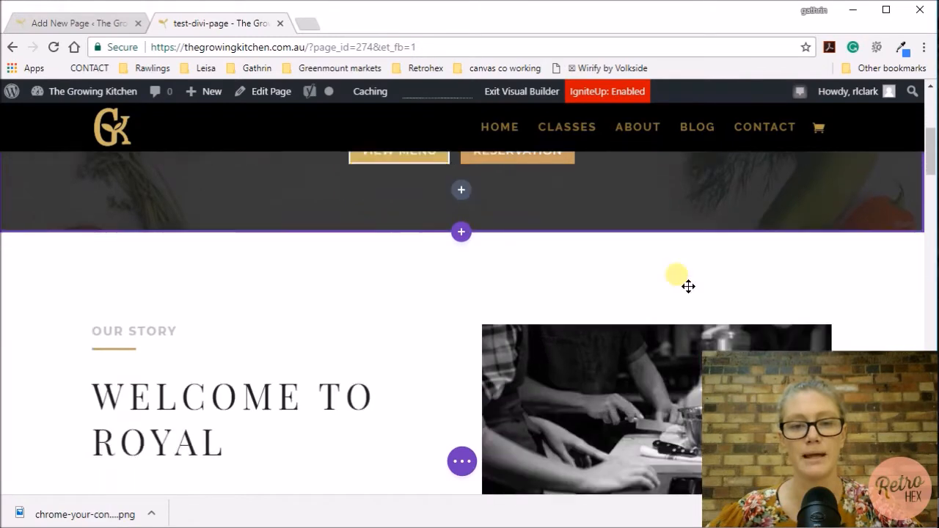
pyautogui.scroll(-10, 680, 276)
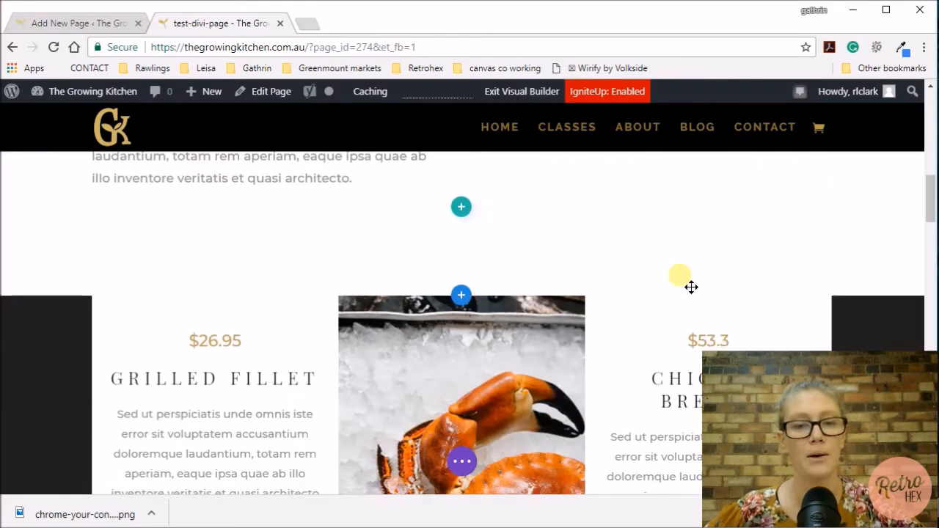
pyautogui.scroll(-8, 686, 282)
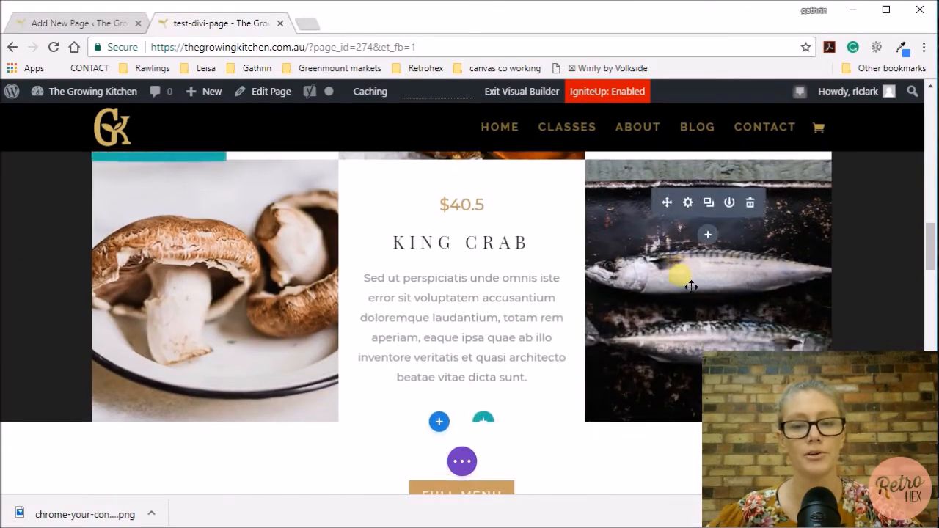
pyautogui.scroll(-7, 690, 286)
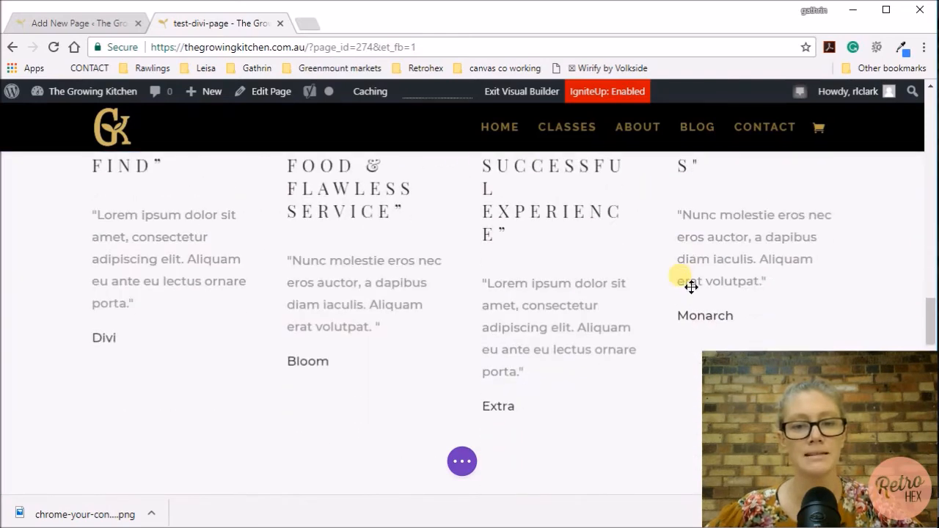
pyautogui.scroll(-8, 679, 277)
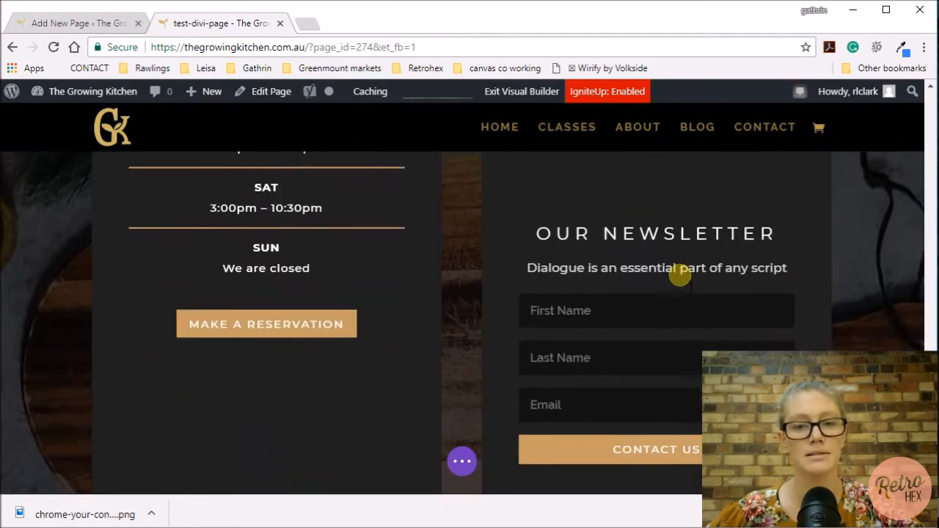
pyautogui.scroll(10, 691, 287)
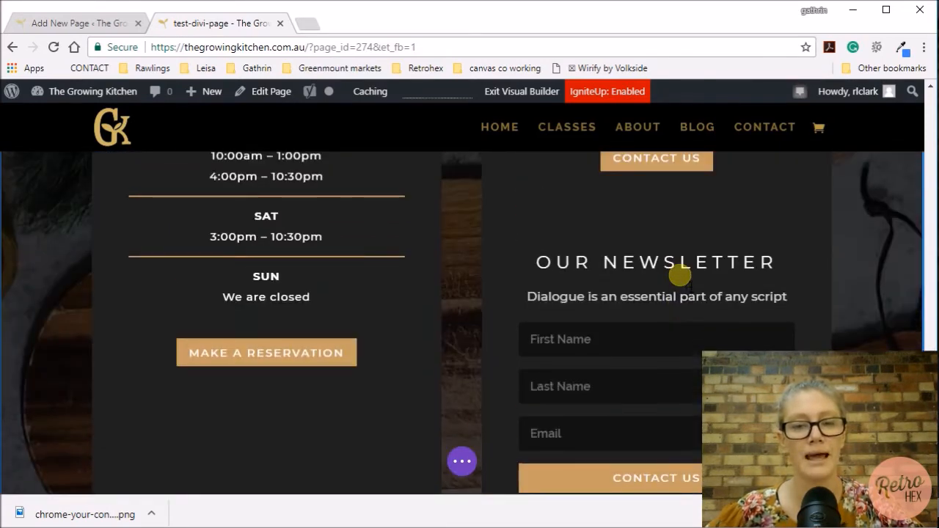
pyautogui.scroll(10, 691, 287)
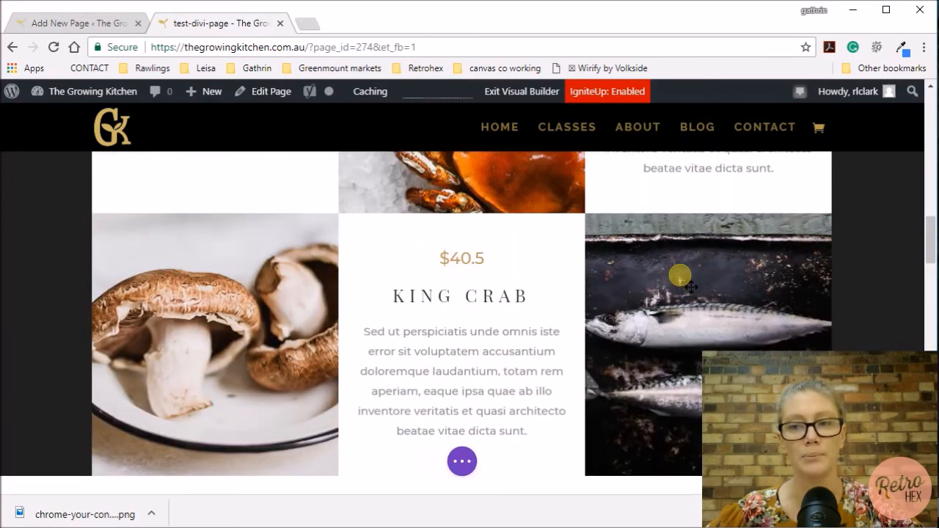
# Step: Replace the fullwidth header's title "Only Quality Food" with "the growing kitchen" directly on the page
pyautogui.scroll(3, 680, 276)
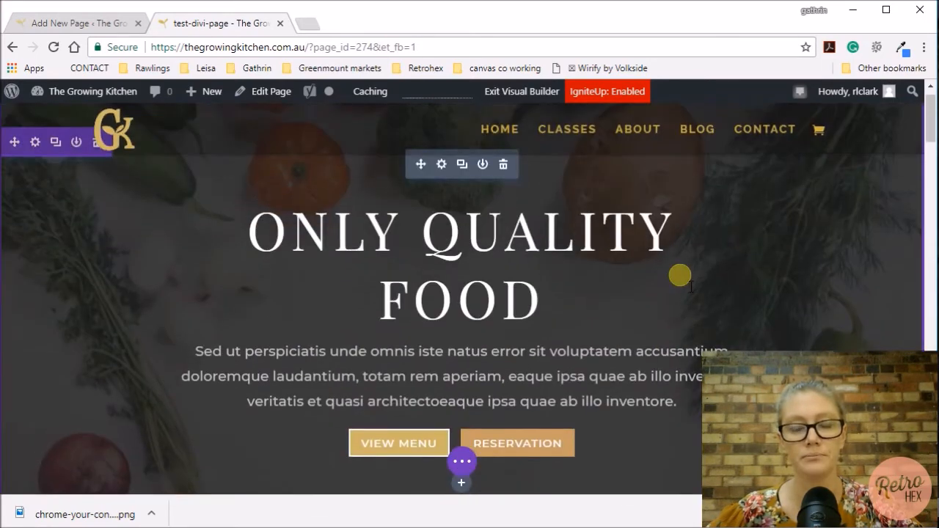
pyautogui.click(455, 251)
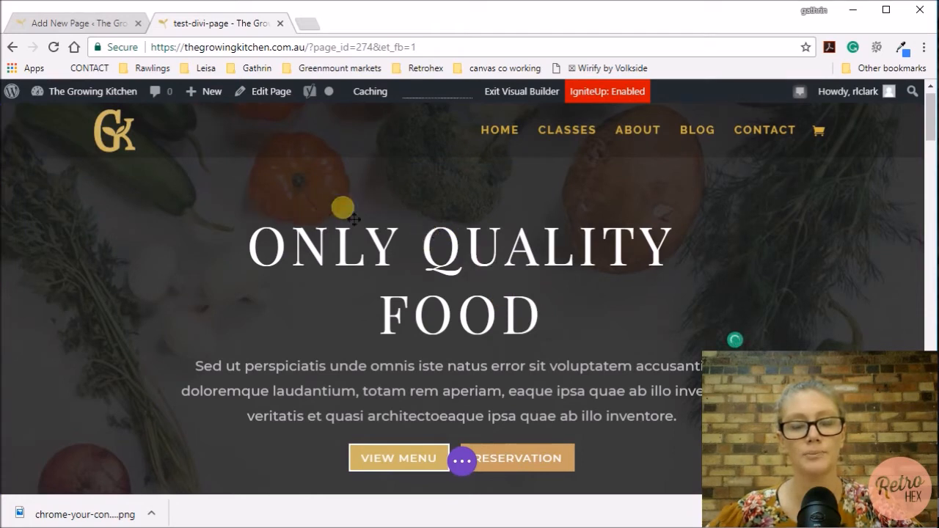
pyautogui.moveTo(534, 317); pyautogui.dragTo(258, 263)
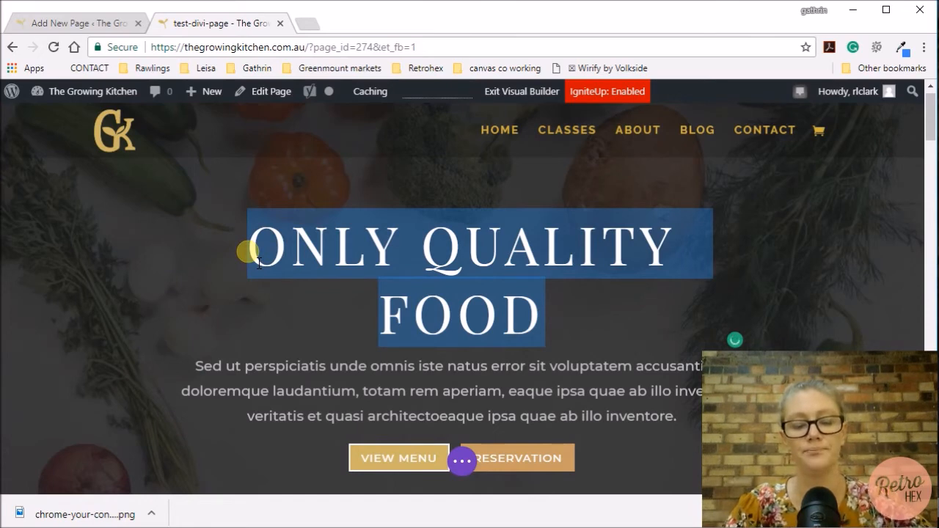
pyautogui.write('THE GROWING')
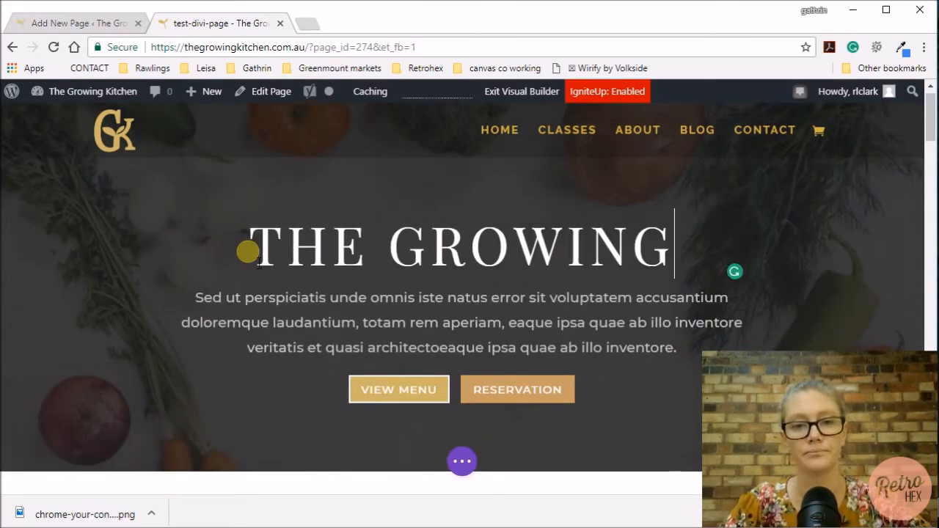
pyautogui.write(' KITCHEN')
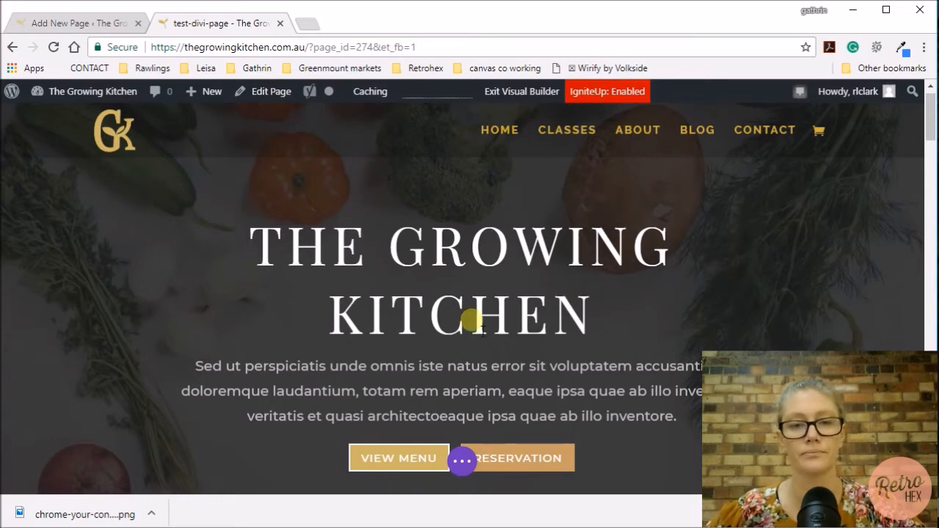
pyautogui.scroll(-1, 482, 330)
pyautogui.scroll(-1, 482, 330)
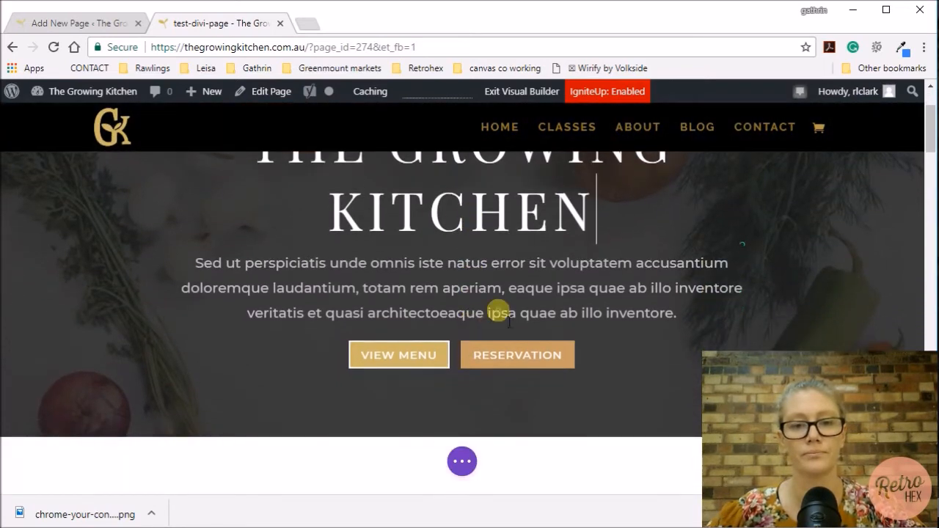
pyautogui.click(498, 312)
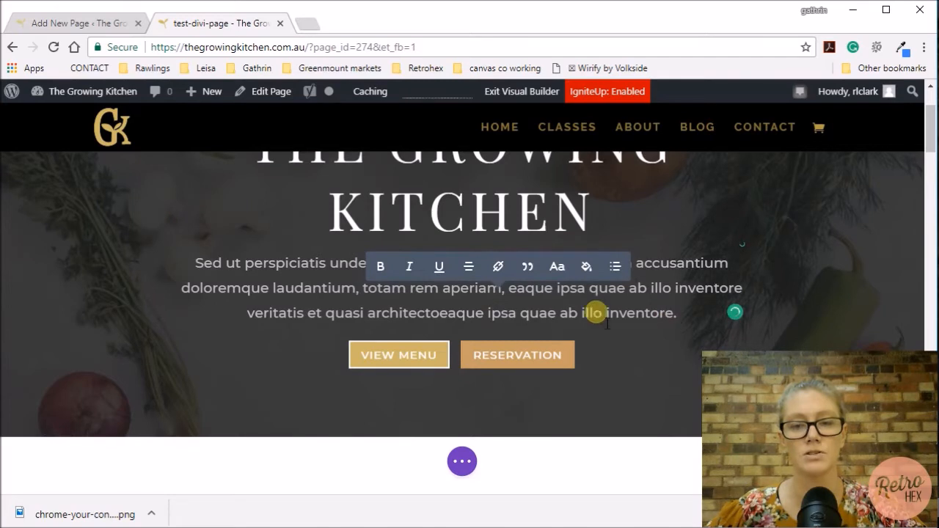
pyautogui.click(81, 369)
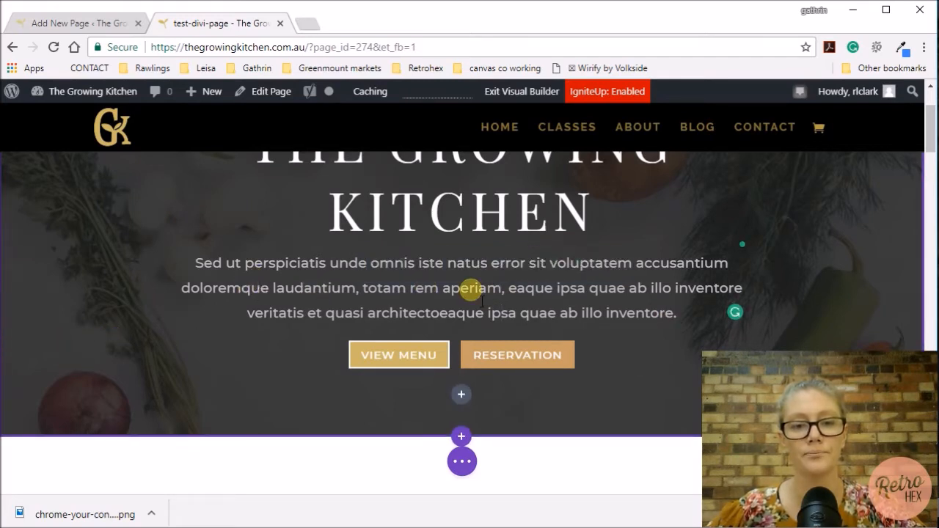
# Step: Set the header's content to "helping you grow your own produce and learn to cook with that produce. We promote sustainable living and making your life more simple"
pyautogui.scroll(2, 482, 301)
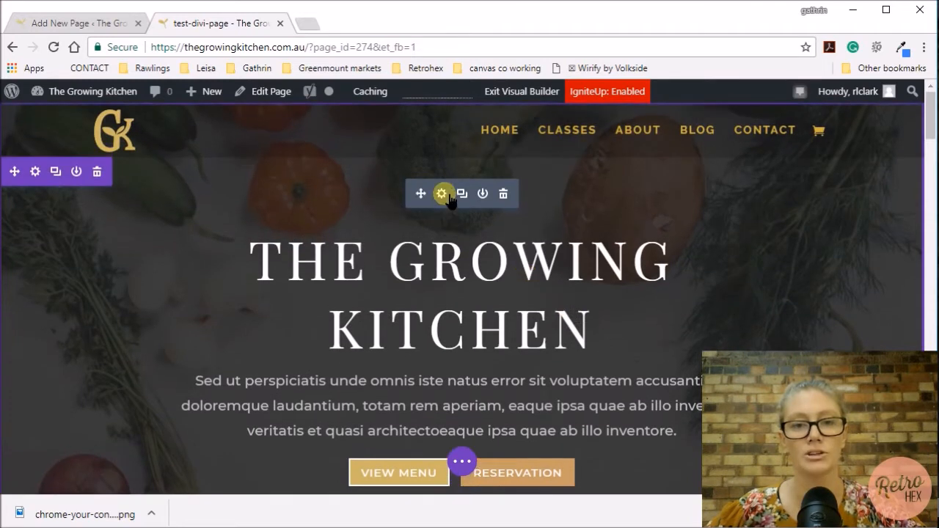
pyautogui.click(441, 194)
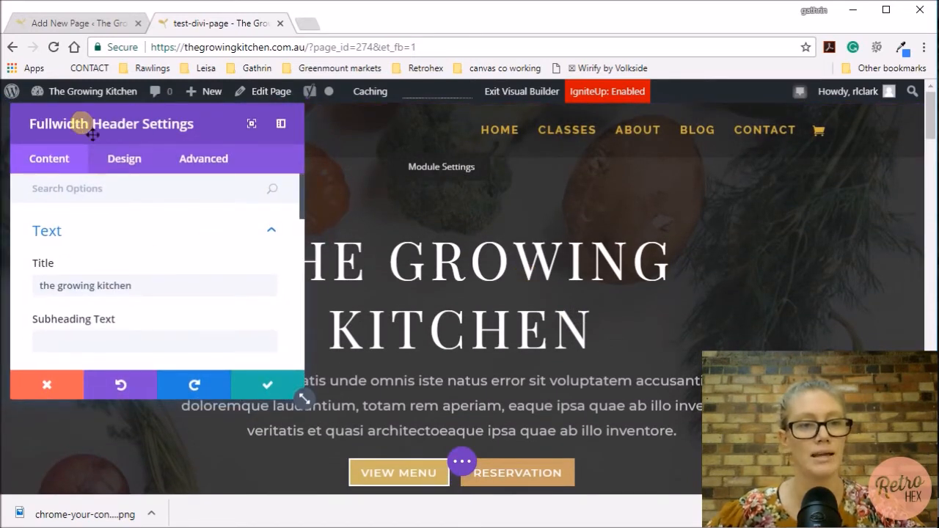
pyautogui.scroll(-5, 175, 299)
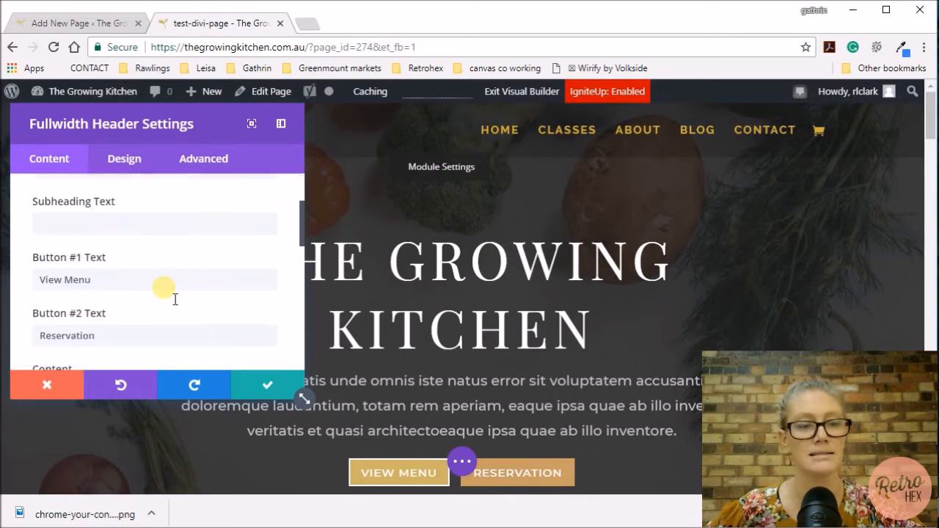
pyautogui.scroll(-1, 170, 295)
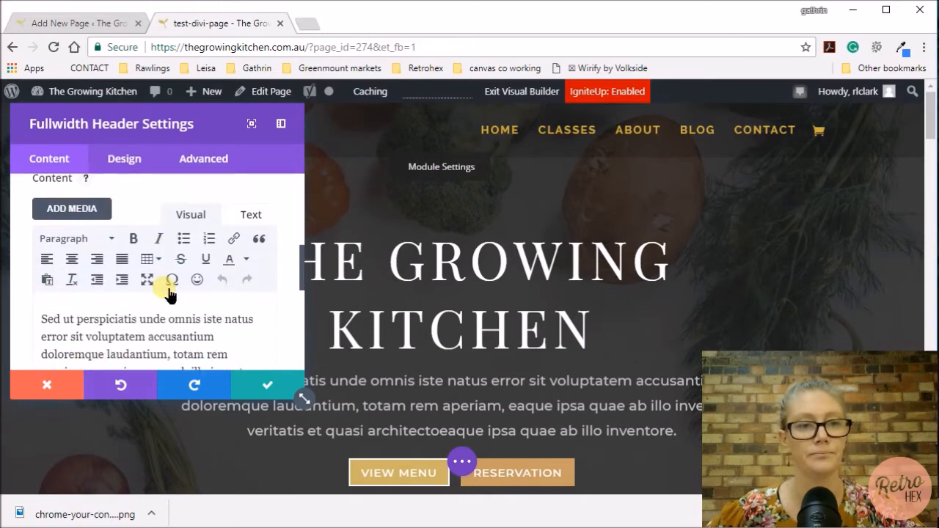
pyautogui.scroll(-3, 170, 295)
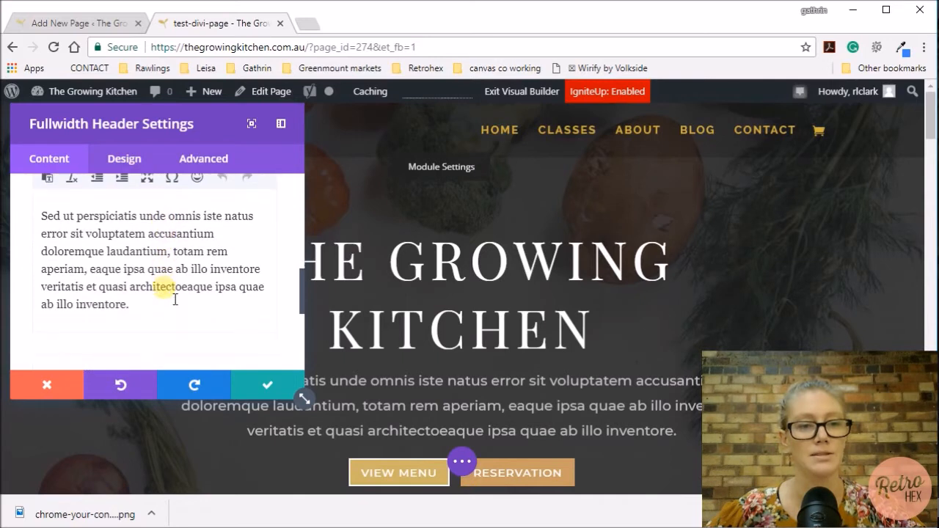
pyautogui.moveTo(142, 309); pyautogui.dragTo(49, 227)
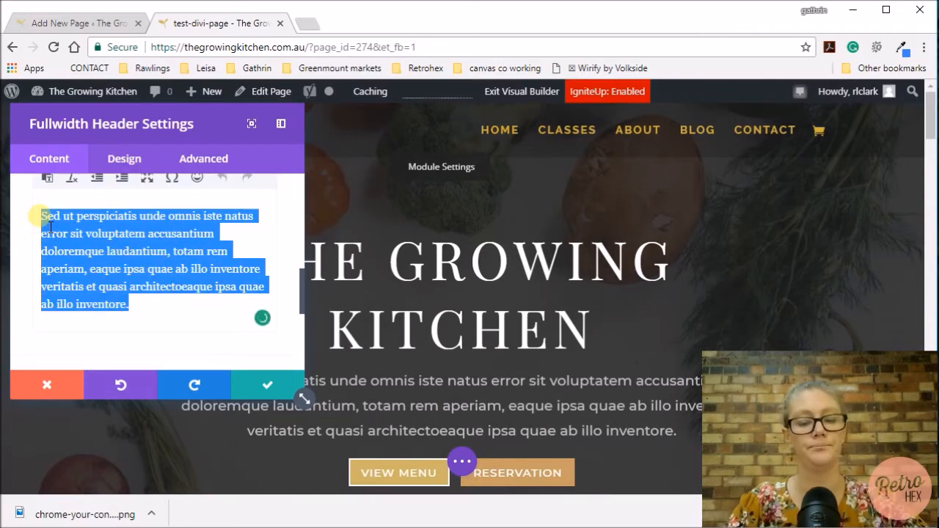
pyautogui.write('helping you grow your own produce and learn to cook with that produce. We promote sustainable living and making your life')
pyautogui.write('more simple')
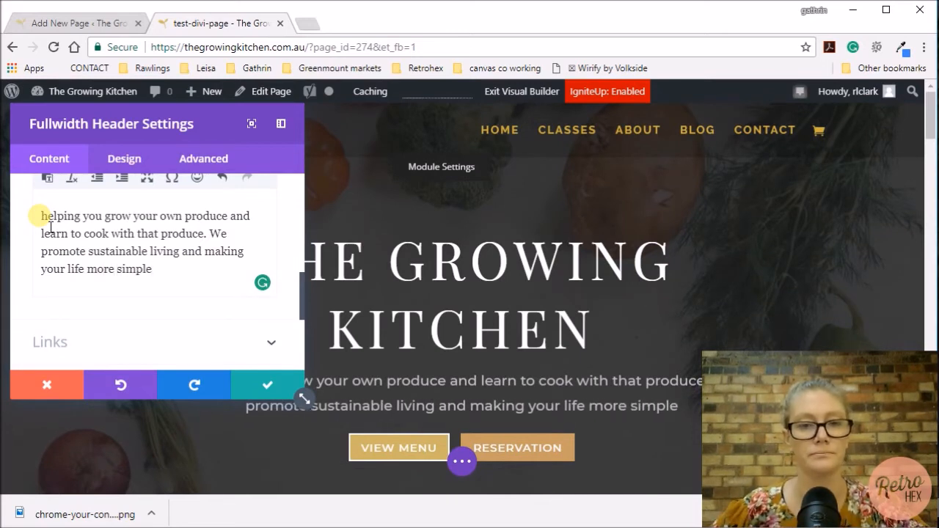
pyautogui.click(260, 387)
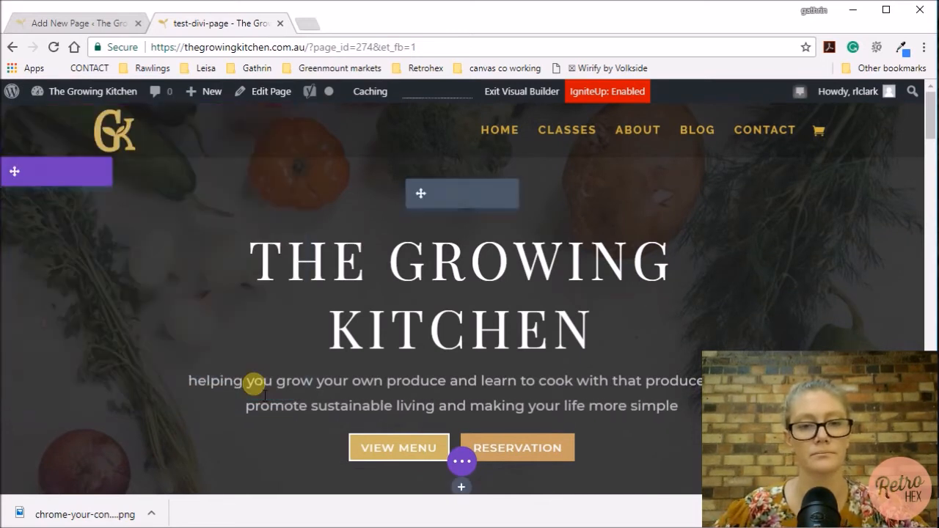
# Step: Set the fullwidth header's first button text to "View Classes" and its second button text to "About us", and save the module
pyautogui.scroll(-2, 725, 284)
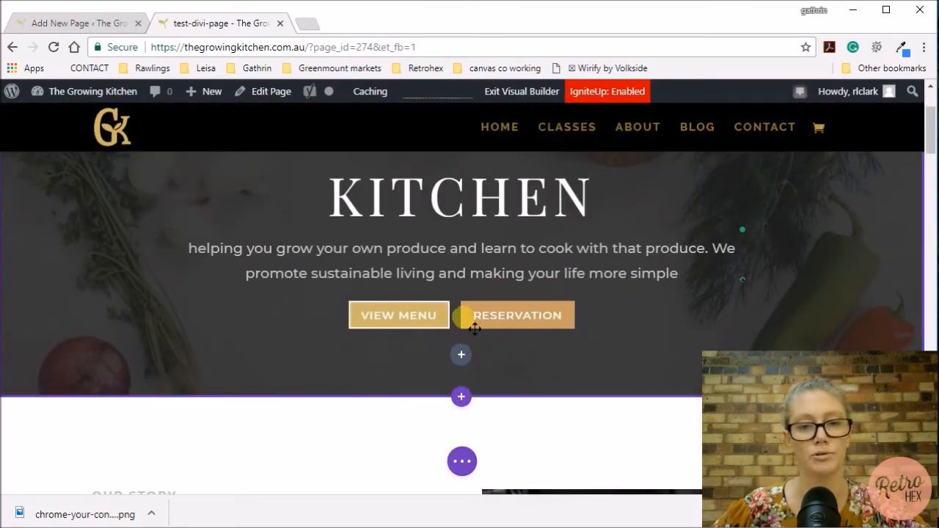
pyautogui.scroll(2, 597, 323)
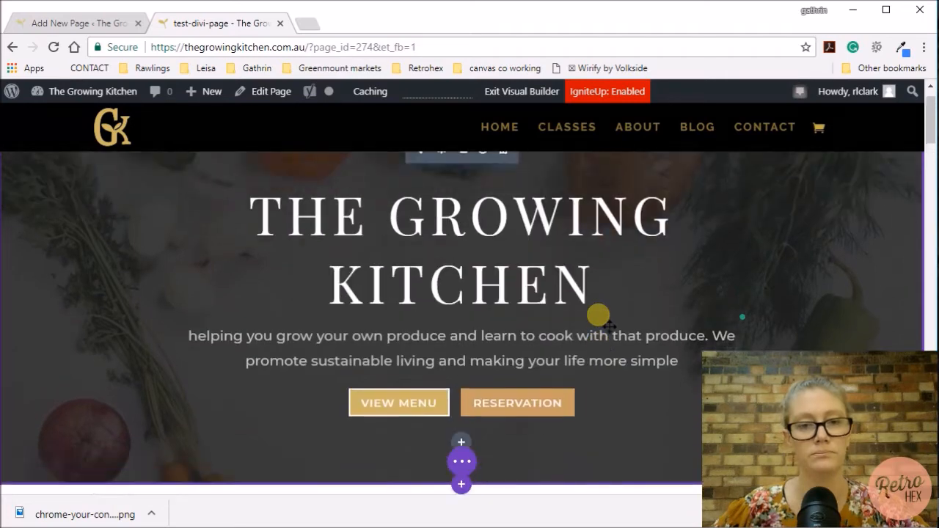
pyautogui.click(441, 164)
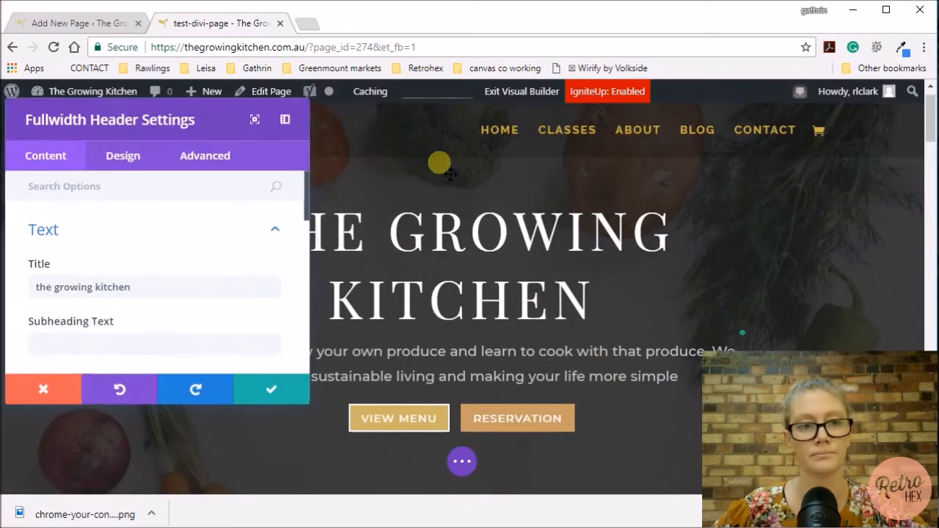
pyautogui.scroll(-3, 257, 283)
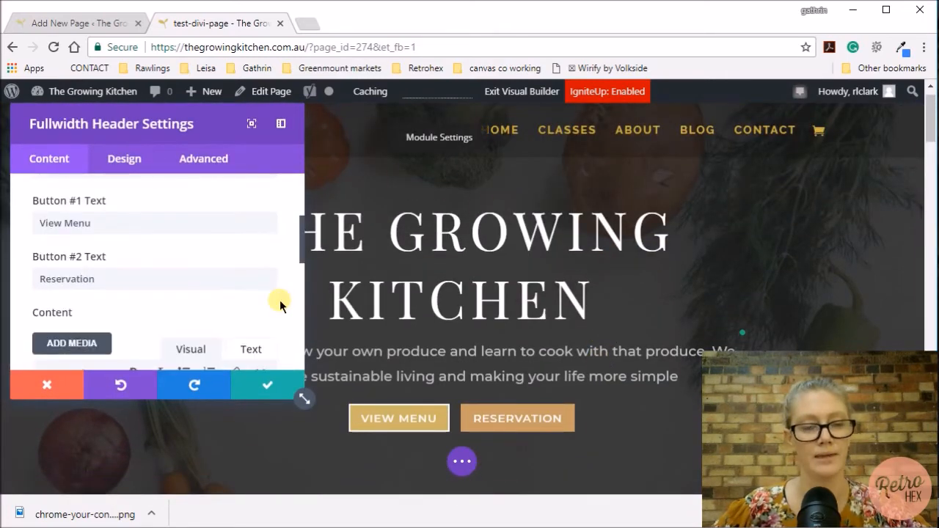
pyautogui.click(97, 223)
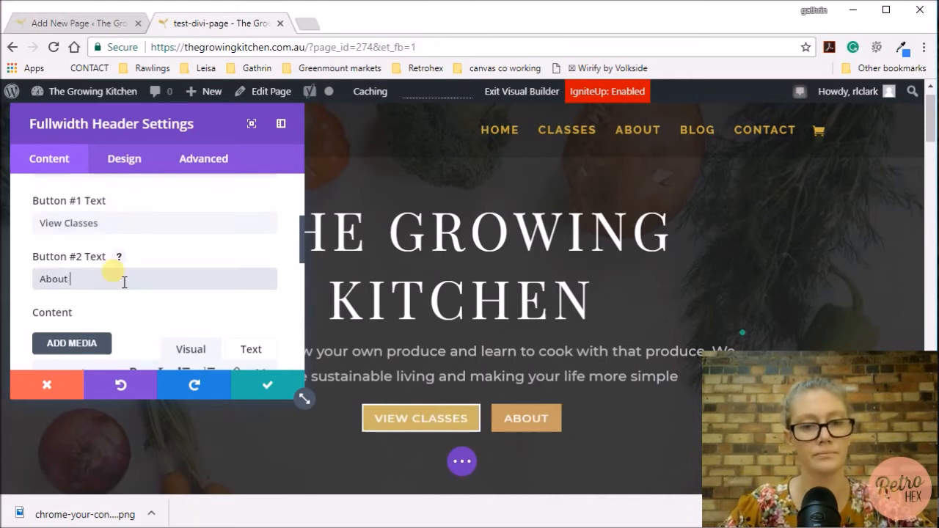
pyautogui.write('us')
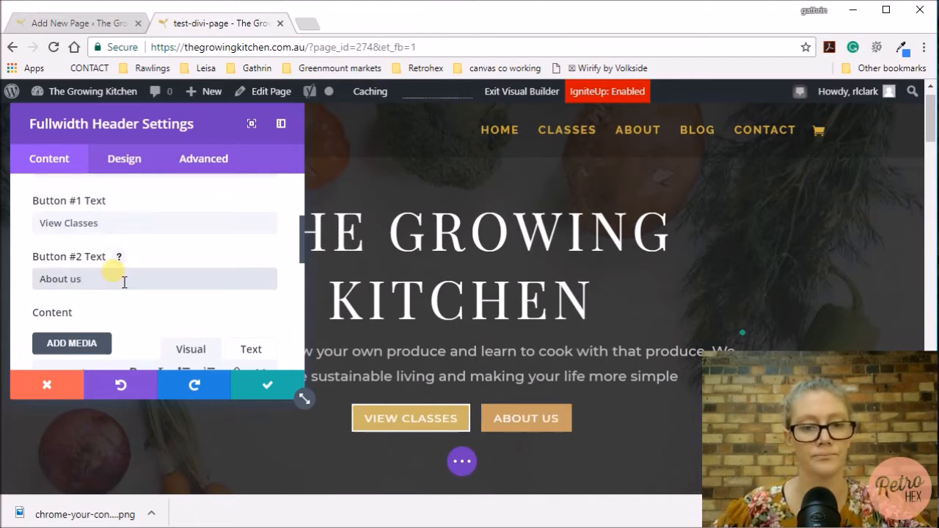
pyautogui.click(262, 384)
# Step: Change the Our Story section's heading to "Welcome to the Growing Kitchen" directly on the page
pyautogui.scroll(-6, 624, 360)
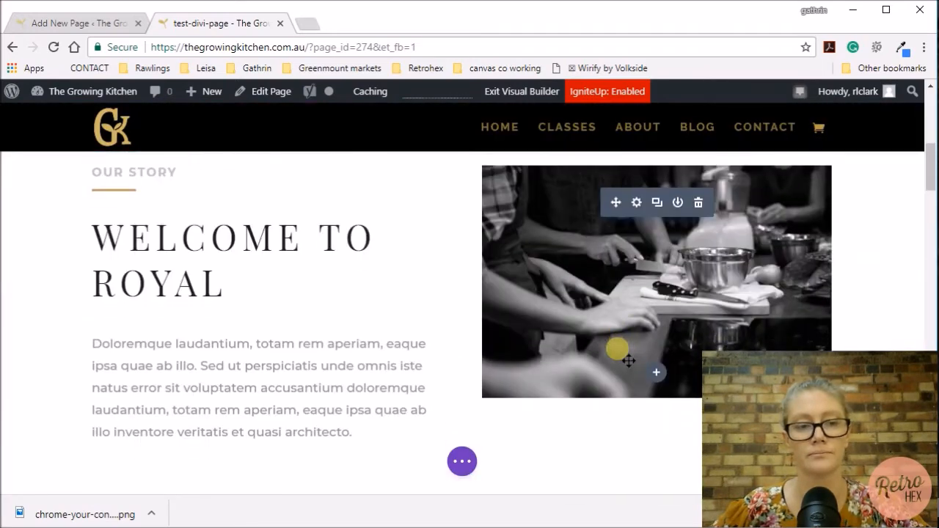
pyautogui.scroll(-1, 624, 356)
pyautogui.moveTo(221, 266); pyautogui.dragTo(110, 253)
pyautogui.click(345, 249)
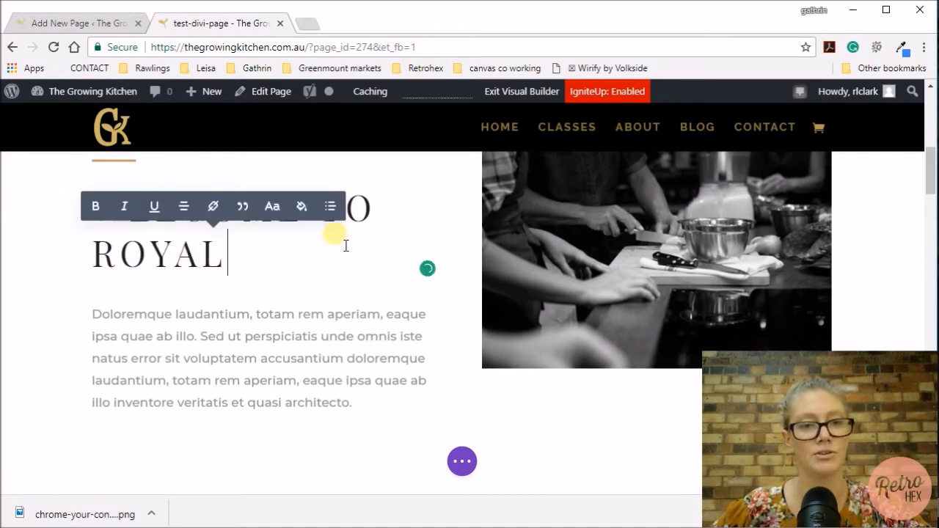
pyautogui.moveTo(318, 225); pyautogui.dragTo(342, 274)
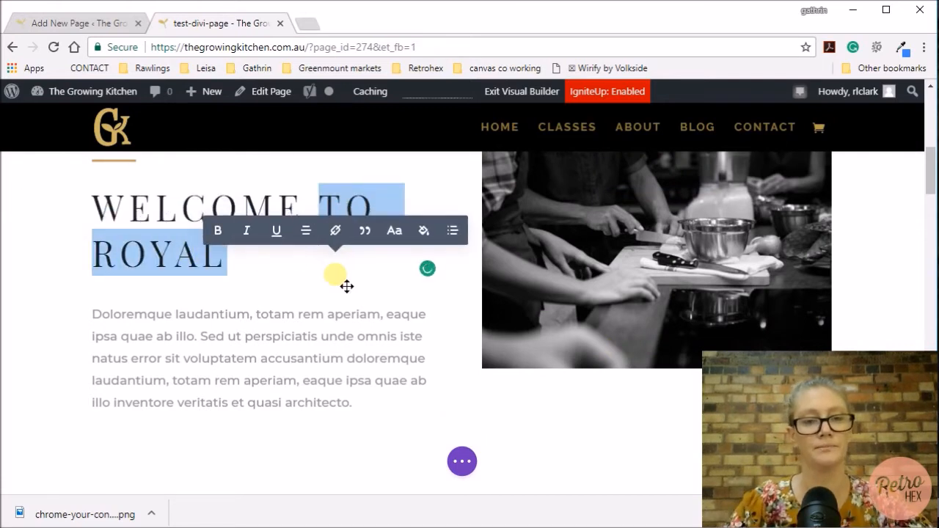
pyautogui.write('TO THE GROWING ')
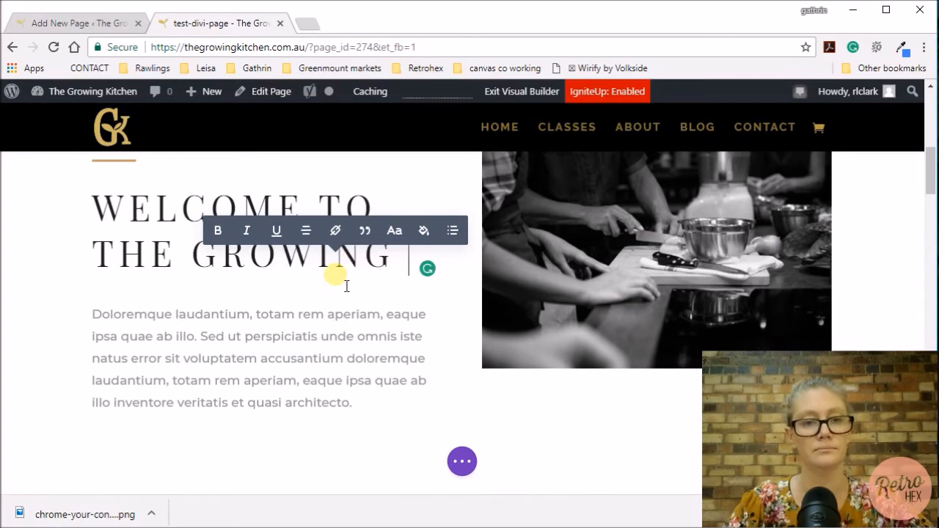
pyautogui.write('KITCHEN')
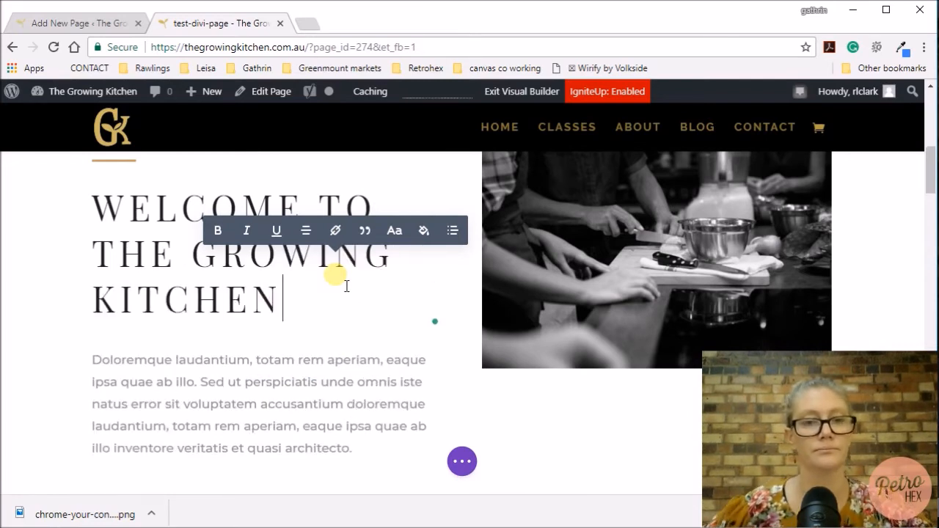
# Step: Change the Our Story section's welcome heading to the H2 level
pyautogui.click(399, 234)
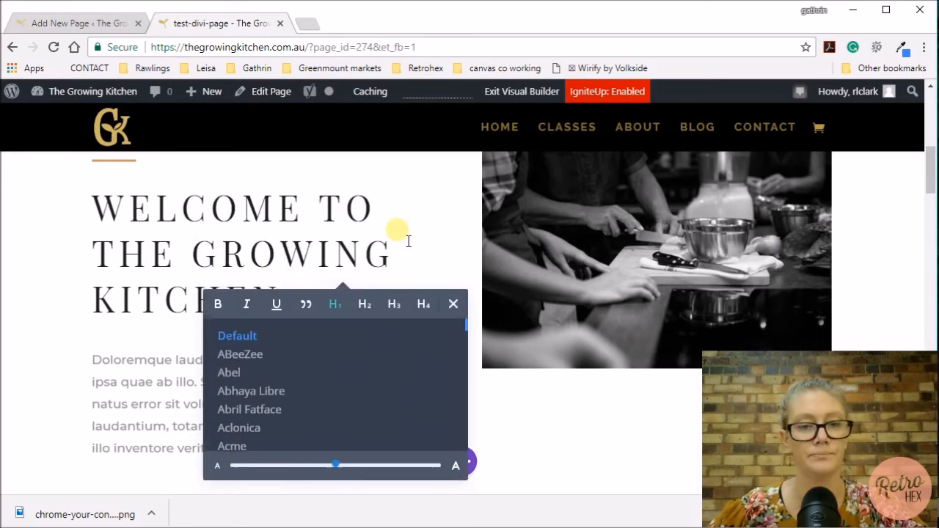
pyautogui.click(366, 307)
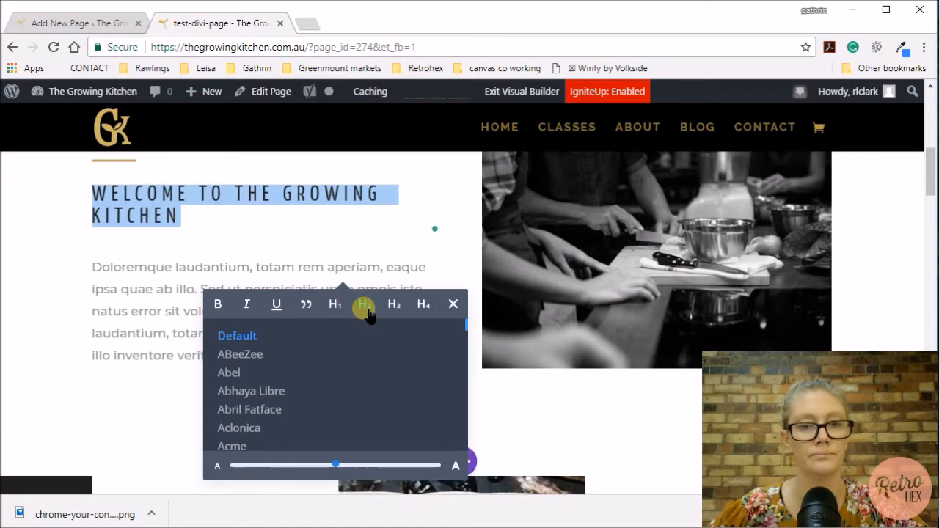
pyautogui.click(452, 304)
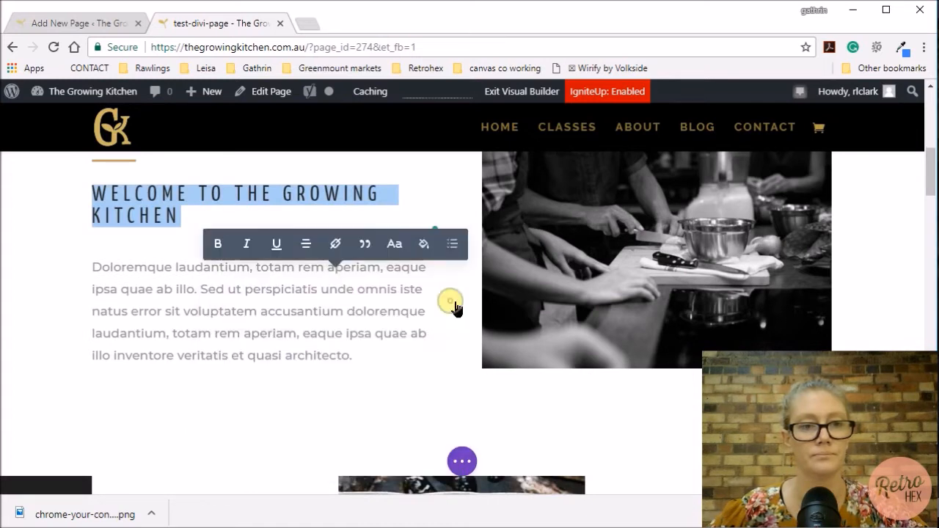
pyautogui.click(321, 340)
pyautogui.moveTo(352, 358); pyautogui.dragTo(88, 278)
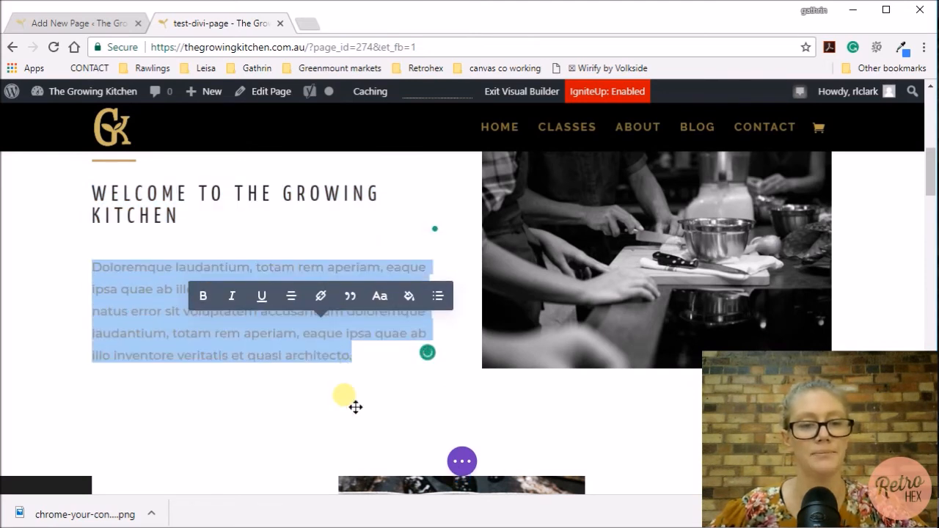
pyautogui.scroll(1, 357, 408)
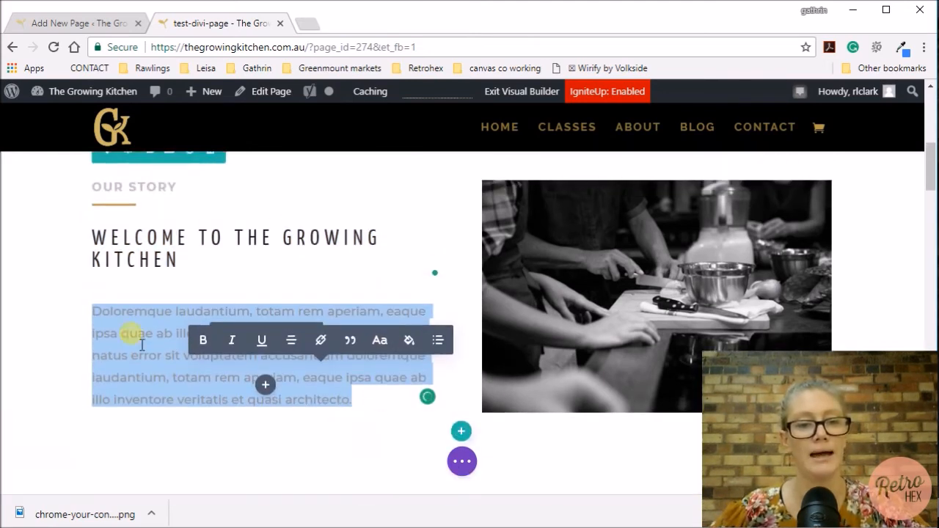
pyautogui.click(66, 489)
# Step: Replace the Our Story paragraph with "lots of information about the growing kitchen to make sure you find out alot about what we do", entered twice
pyautogui.moveTo(250, 339)
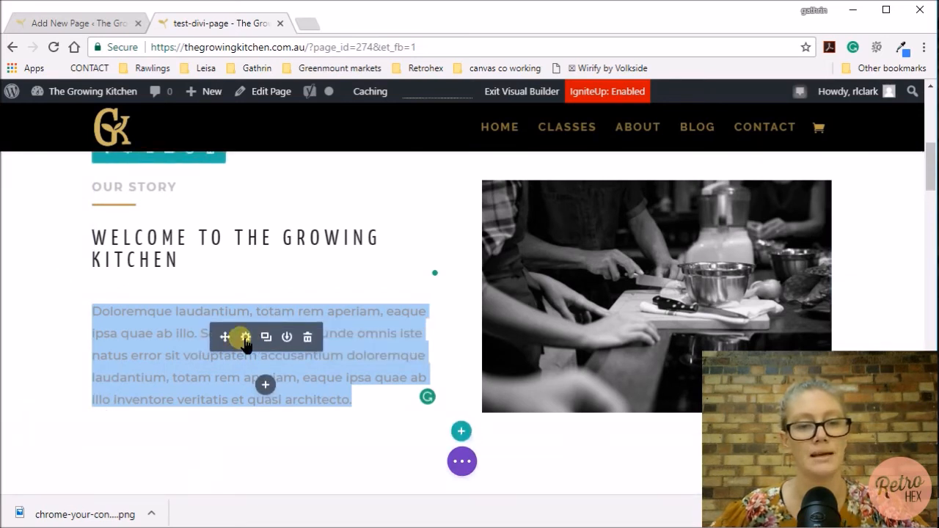
pyautogui.click(246, 338)
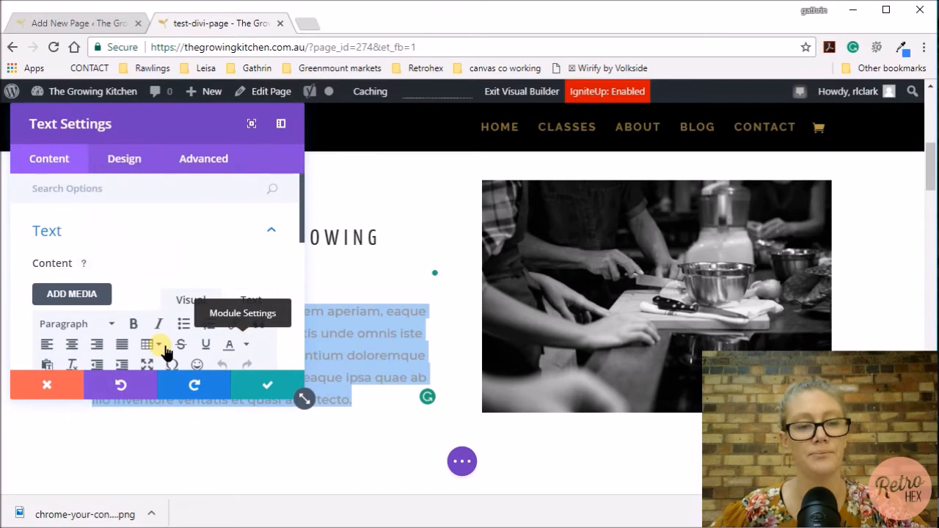
pyautogui.scroll(-2, 166, 353)
pyautogui.moveTo(162, 350); pyautogui.dragTo(25, 233)
pyautogui.write('lots of ')
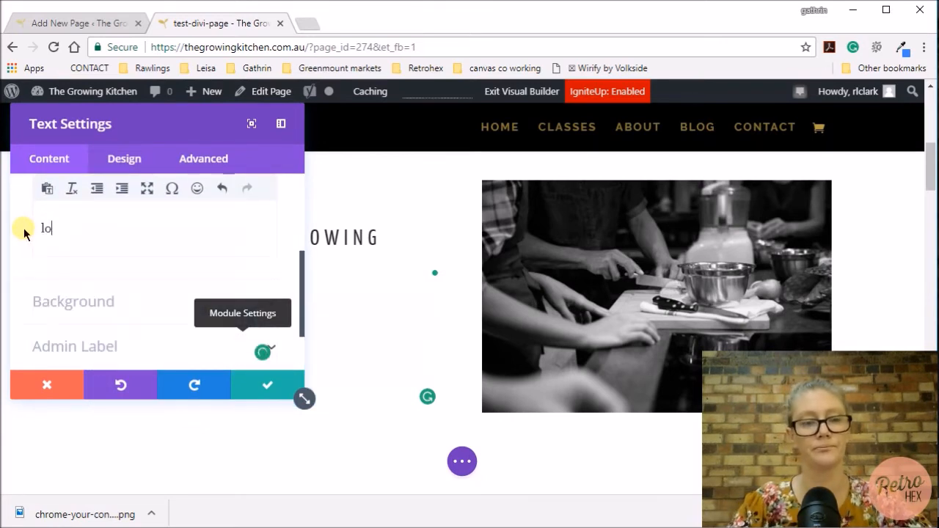
pyautogui.write('imfo')
pyautogui.press('BackSpace')
pyautogui.press('BackSpace')
pyautogui.press('BackSpace')
pyautogui.write('nformation about the growing kitchen to make sure you find out alot about what we do')
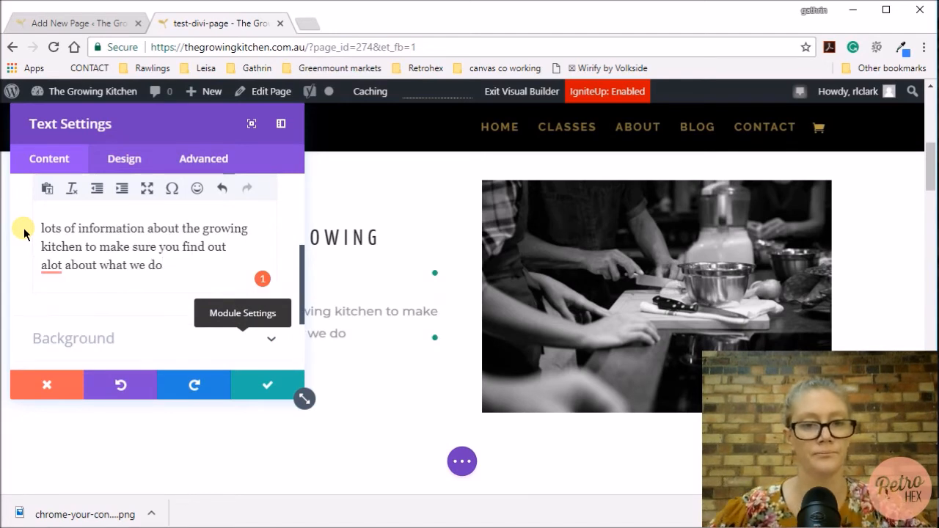
pyautogui.click(266, 389)
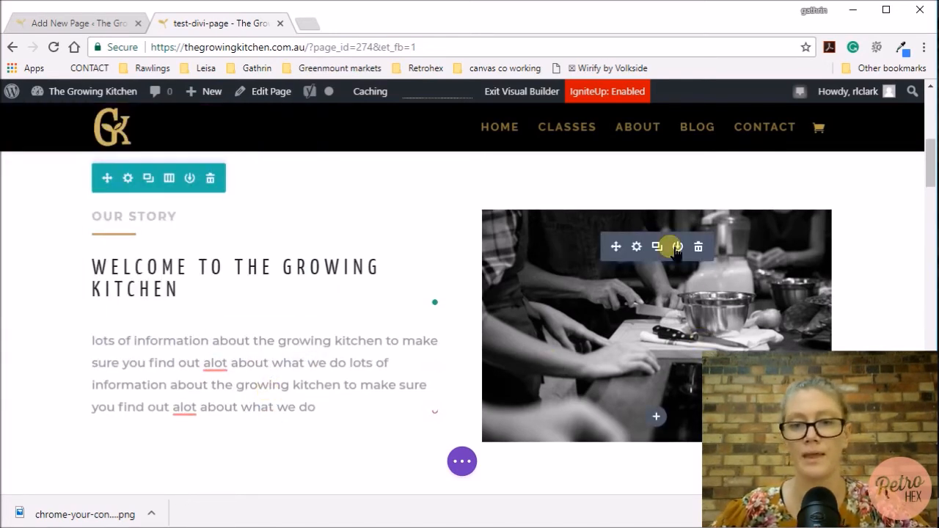
# Step: View the image settings of the Our Story section's kitchen photo and close them without changing the picture
pyautogui.click(636, 247)
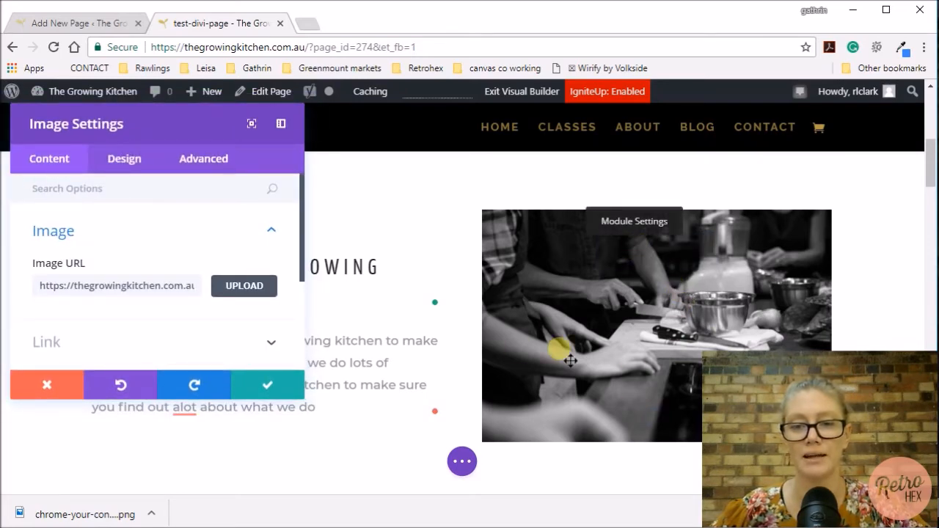
pyautogui.click(269, 385)
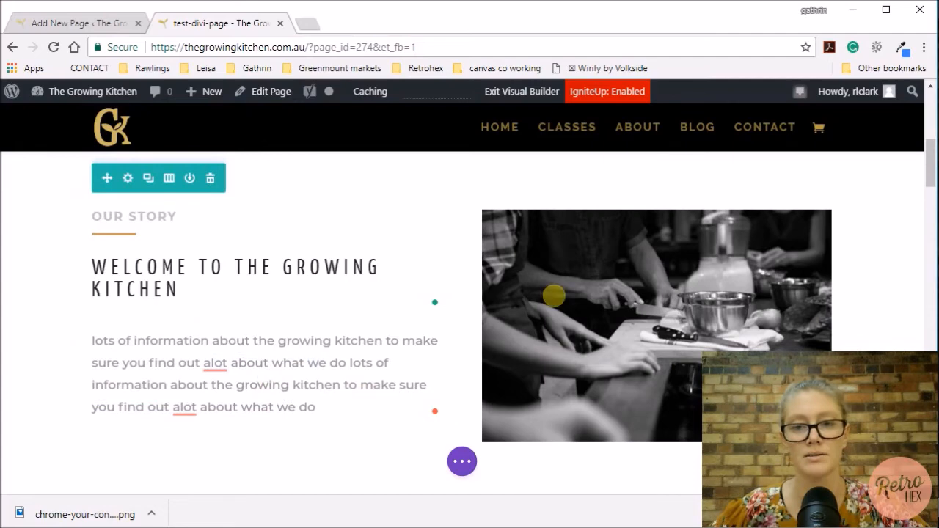
# Step: Set the price above the Grilled Fillet menu item to $180.59 and save the text module
pyautogui.scroll(-1, 610, 338)
pyautogui.scroll(-1, 609, 336)
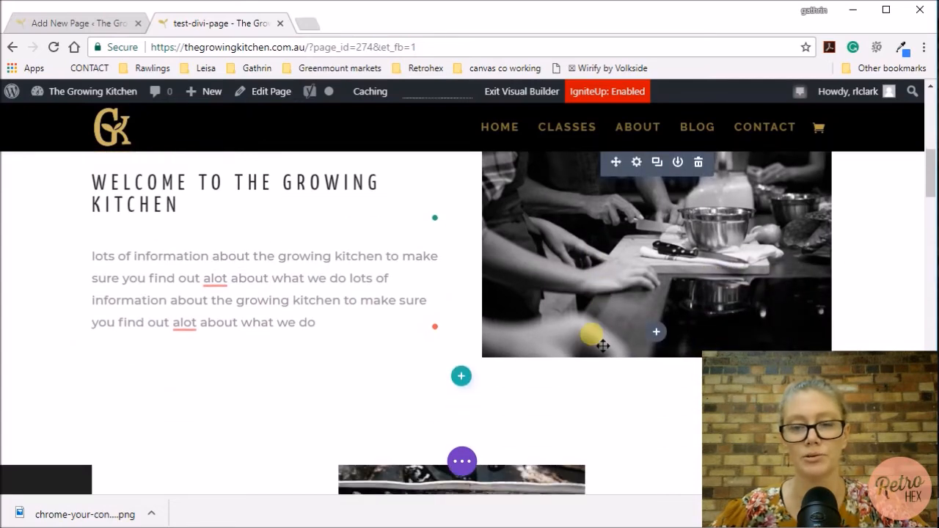
pyautogui.scroll(-2, 605, 341)
pyautogui.scroll(-4, 653, 326)
pyautogui.scroll(2, 592, 336)
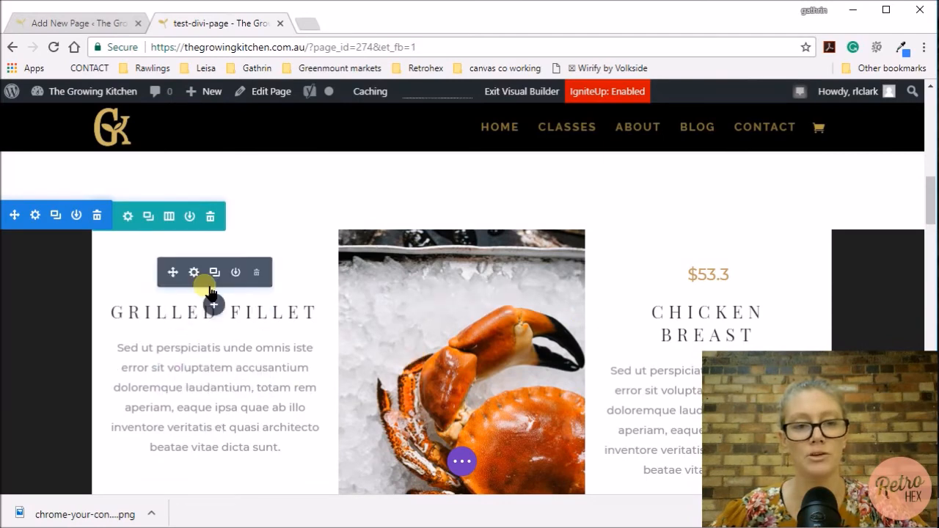
pyautogui.scroll(-1, 543, 315)
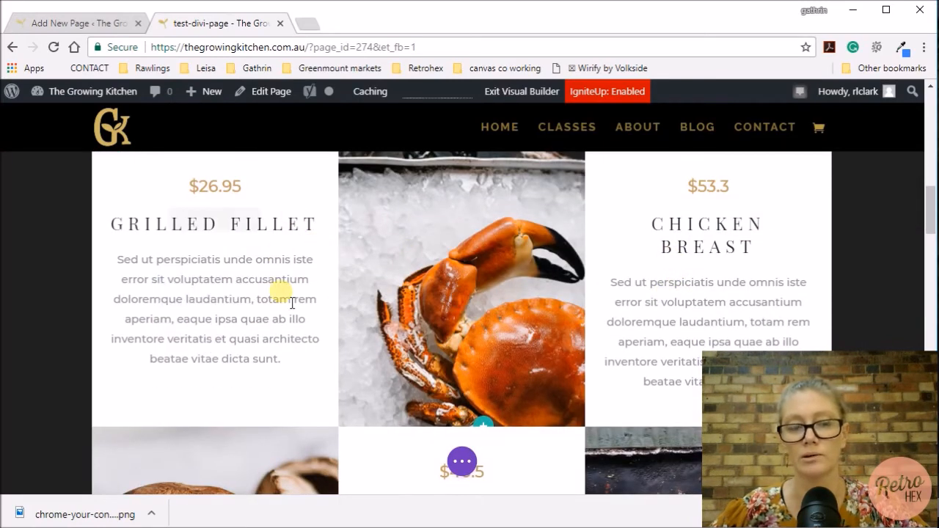
pyautogui.scroll(1, 308, 298)
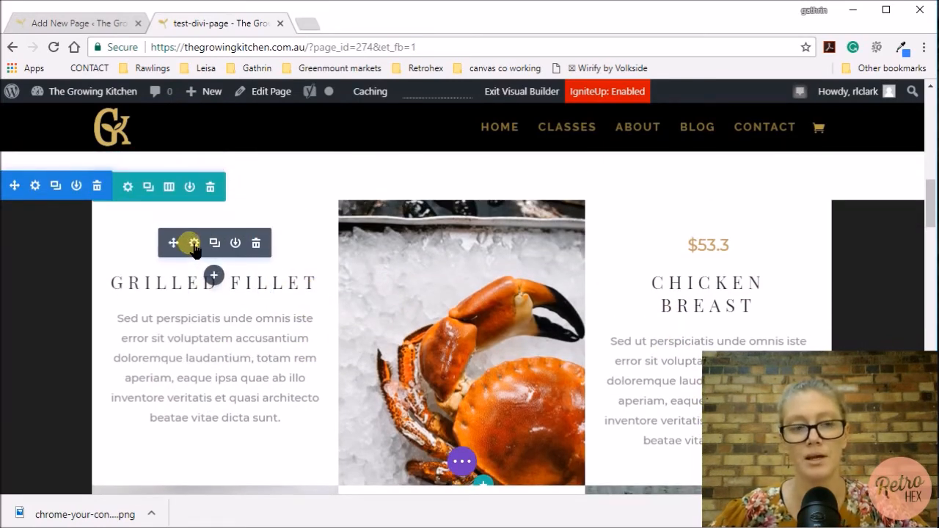
pyautogui.click(195, 245)
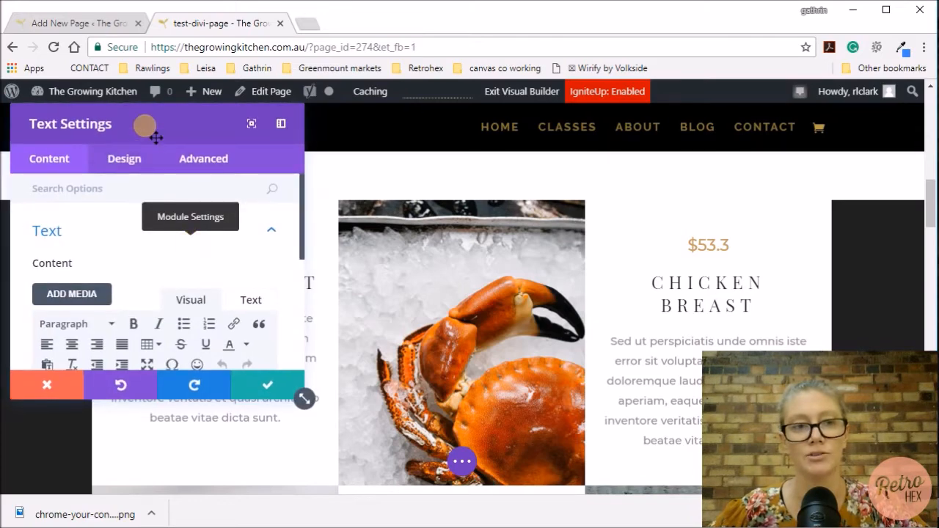
pyautogui.moveTo(150, 132); pyautogui.dragTo(577, 151)
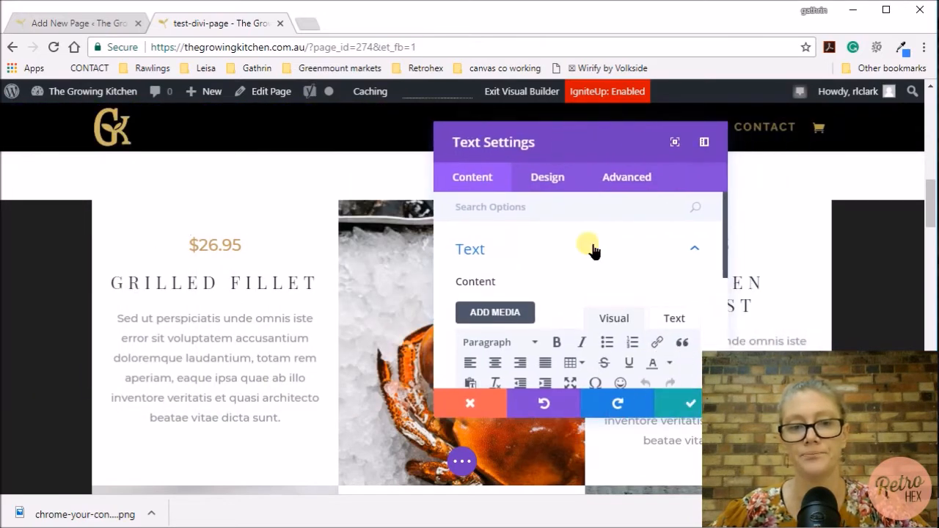
pyautogui.scroll(-2, 658, 325)
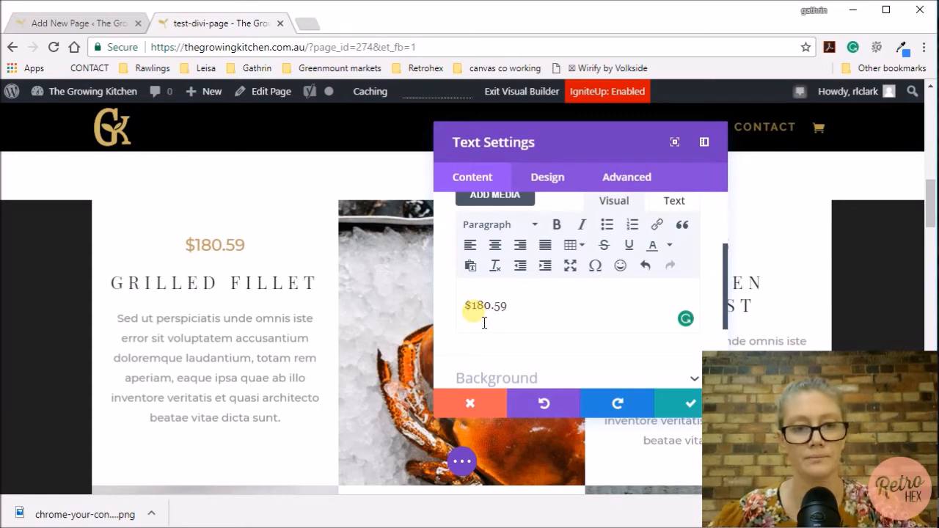
pyautogui.scroll(-5, 513, 328)
pyautogui.click(679, 402)
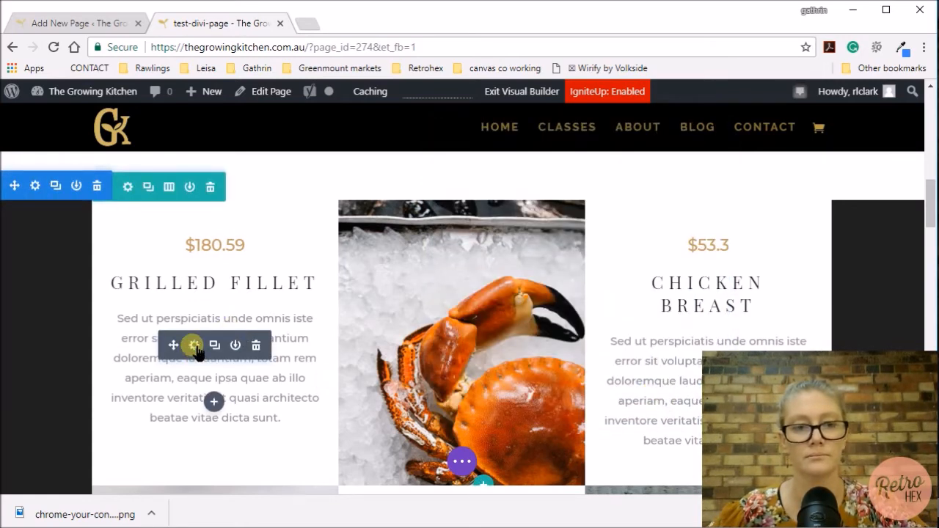
# Step: Replace the Grilled Fillet description with "Learn to make your own starter and learn how to cook your own sourdough from scratch" and save the module
pyautogui.click(194, 345)
pyautogui.moveTo(640, 332); pyautogui.dragTo(427, 260)
pyautogui.write('Learn to make your own starter and learn how to cook your own sourdough from sratch')
pyautogui.click(488, 168)
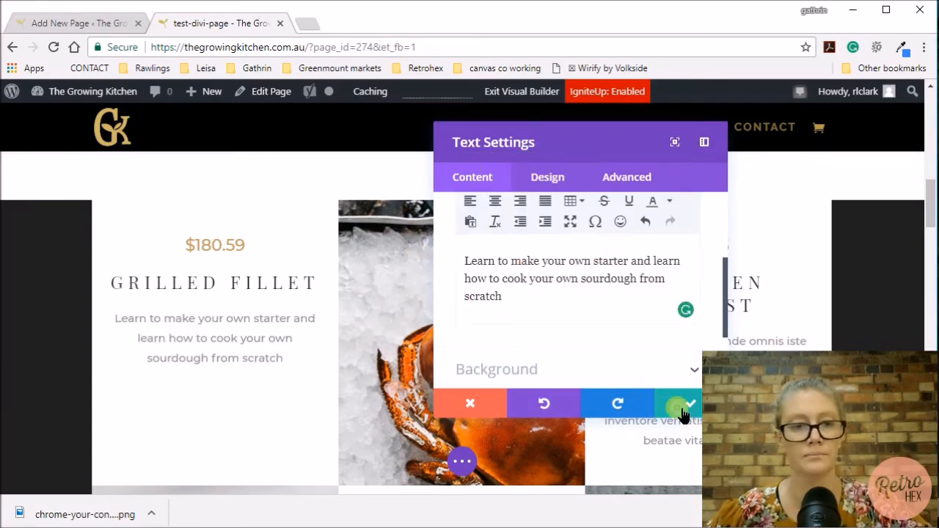
pyautogui.click(683, 411)
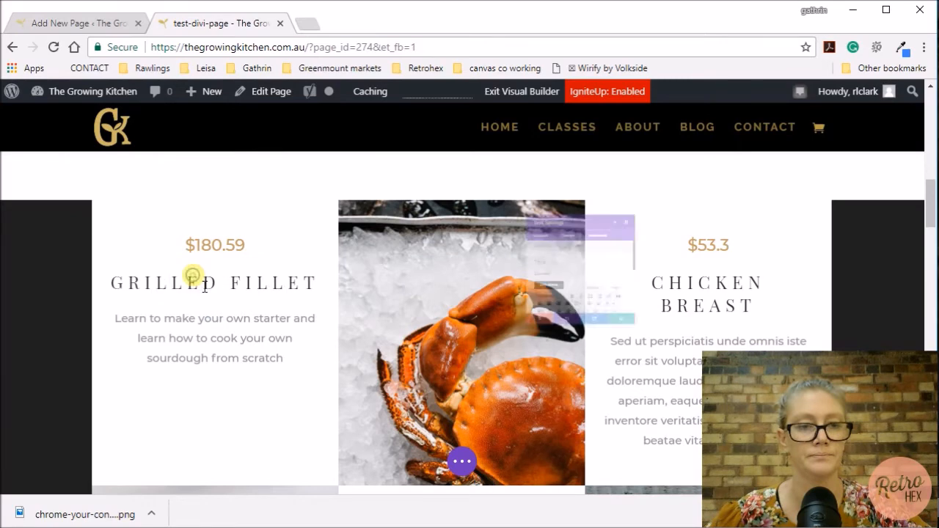
# Step: Change the Grilled Fillet heading to "Sourdough baking class" and save the text module
pyautogui.click(192, 276)
pyautogui.scroll(-3, 568, 346)
pyautogui.moveTo(637, 266); pyautogui.dragTo(478, 272)
pyautogui.write('So')
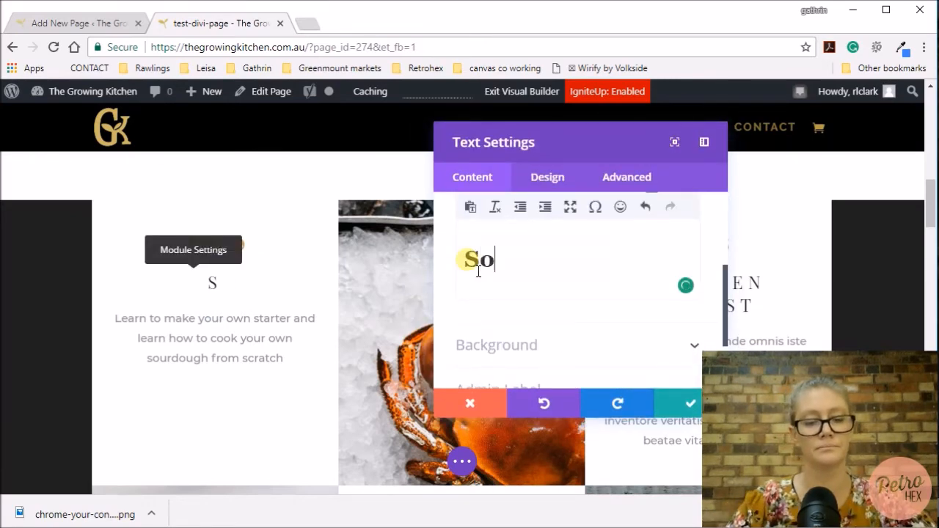
pyautogui.write('urdough baking class')
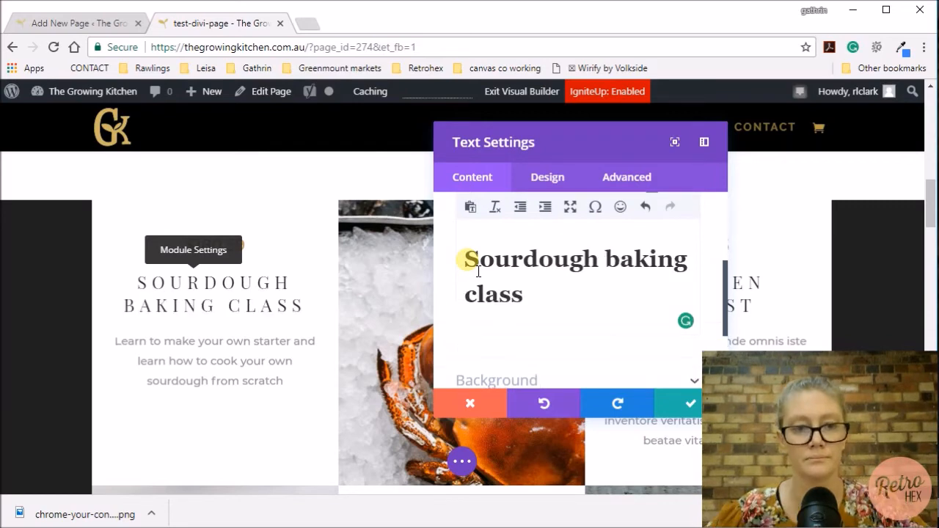
pyautogui.click(668, 409)
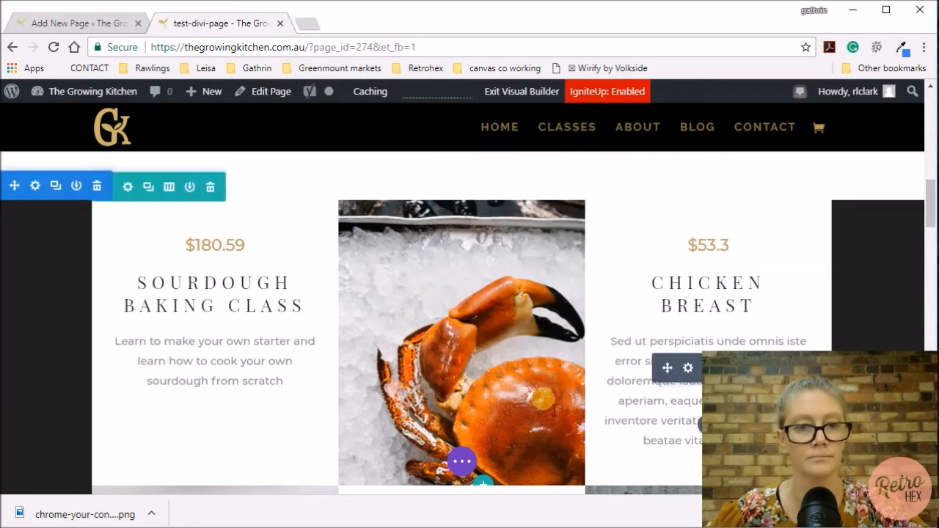
# Step: Check the background options of the divider module over the crab picture for the source of the image
pyautogui.scroll(1, 484, 348)
pyautogui.scroll(-2, 484, 345)
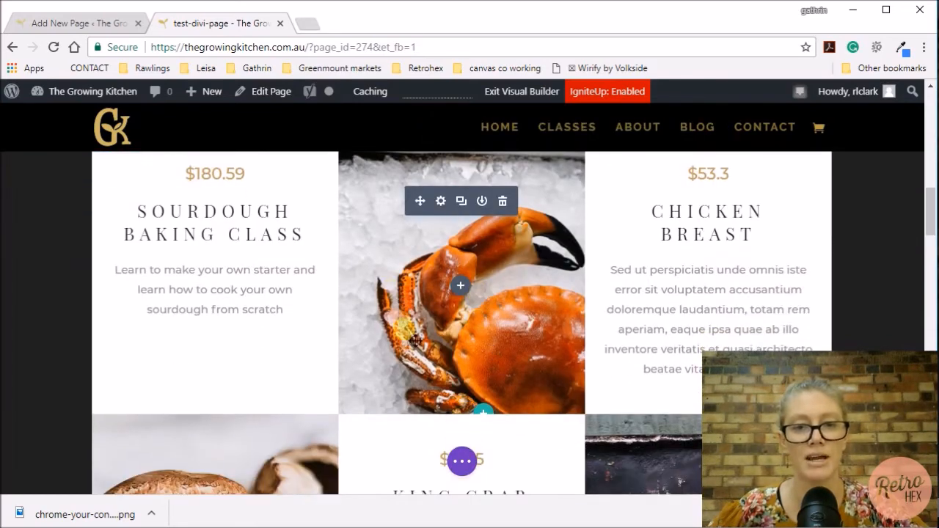
pyautogui.scroll(1, 517, 356)
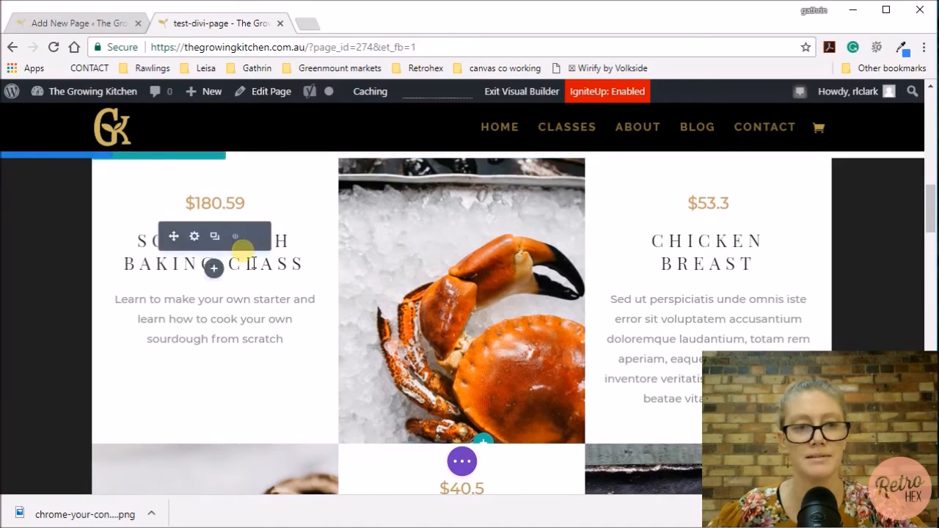
pyautogui.scroll(1, 507, 352)
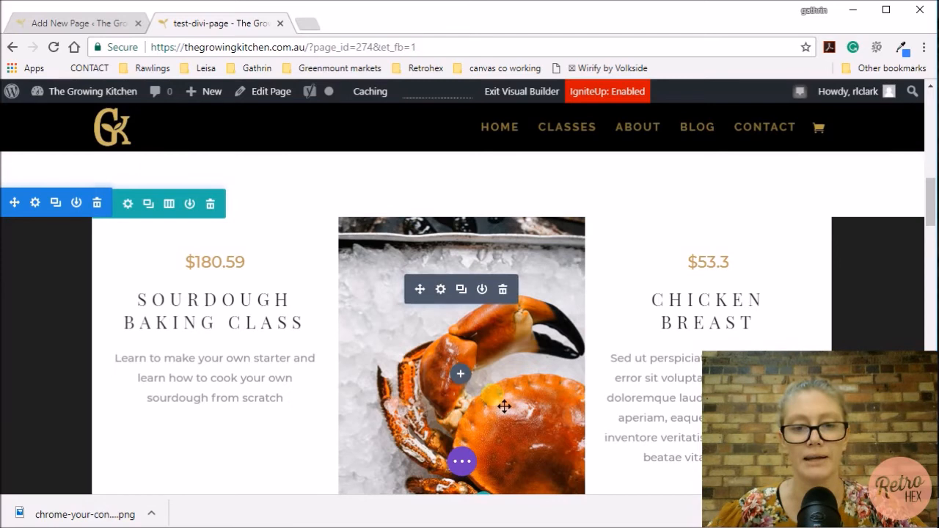
pyautogui.scroll(-1, 504, 407)
pyautogui.click(440, 274)
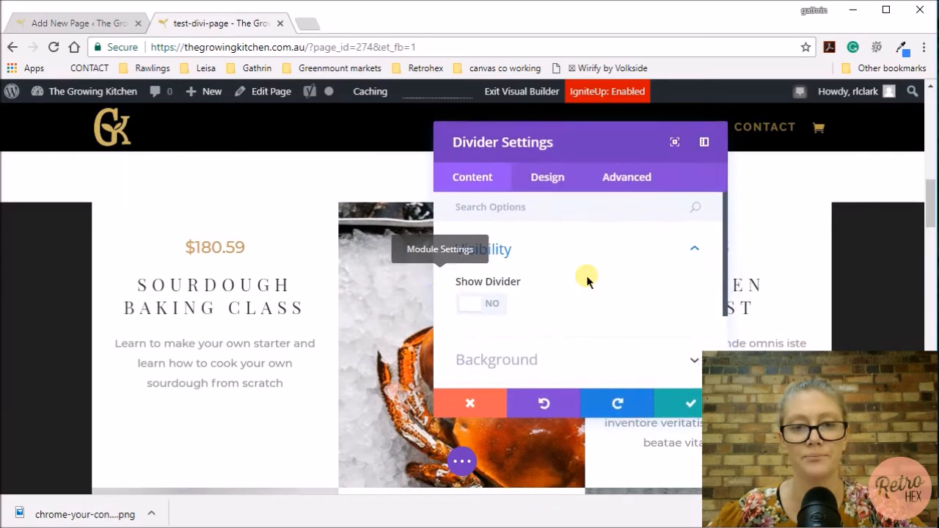
pyautogui.scroll(-3, 587, 275)
pyautogui.click(536, 249)
pyautogui.scroll(-3, 587, 281)
pyautogui.scroll(2, 589, 283)
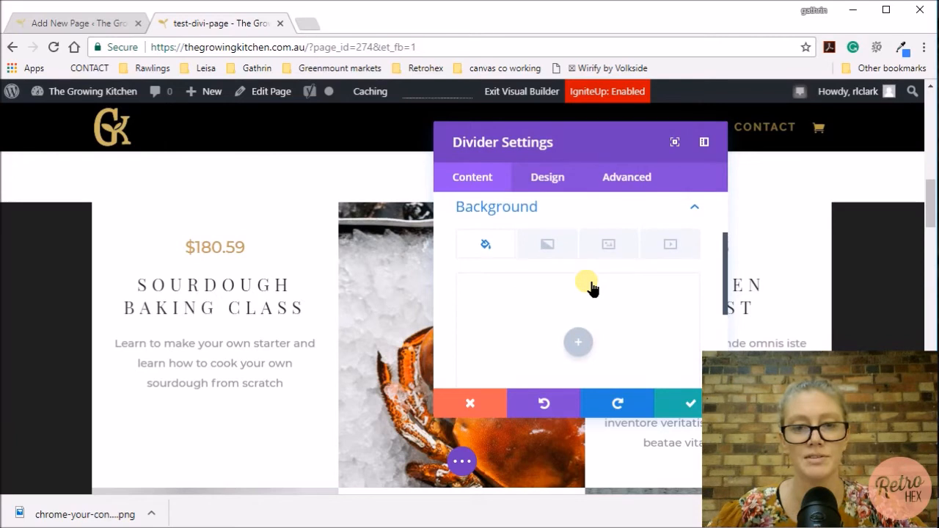
pyautogui.click(683, 409)
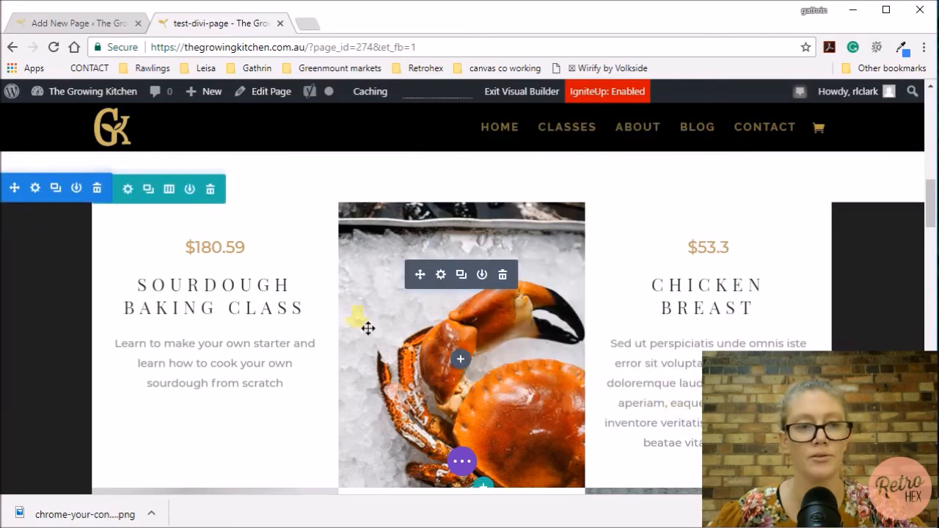
# Step: Replace the crab in the row's Column 2 Background with the photo of a sourdough loaf and save the row settings
pyautogui.click(128, 190)
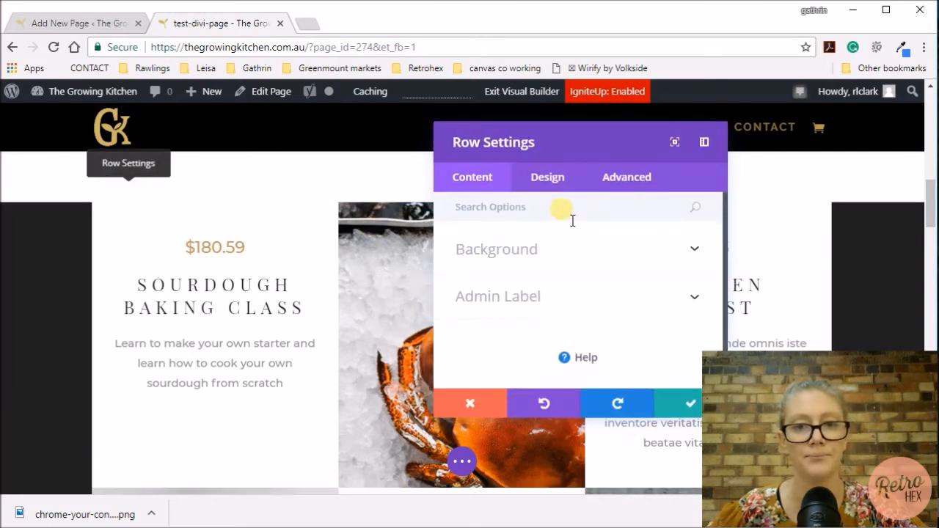
pyautogui.click(558, 250)
pyautogui.scroll(-5, 613, 273)
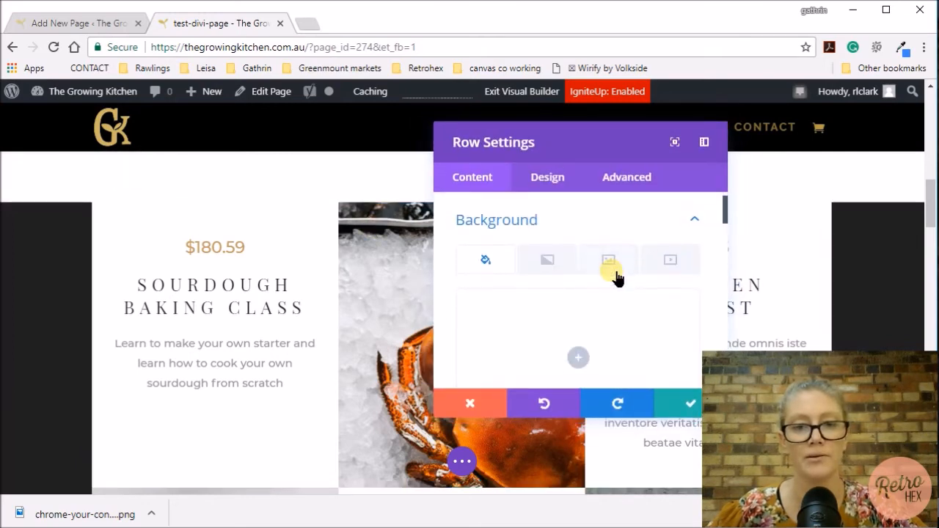
pyautogui.scroll(-5, 613, 273)
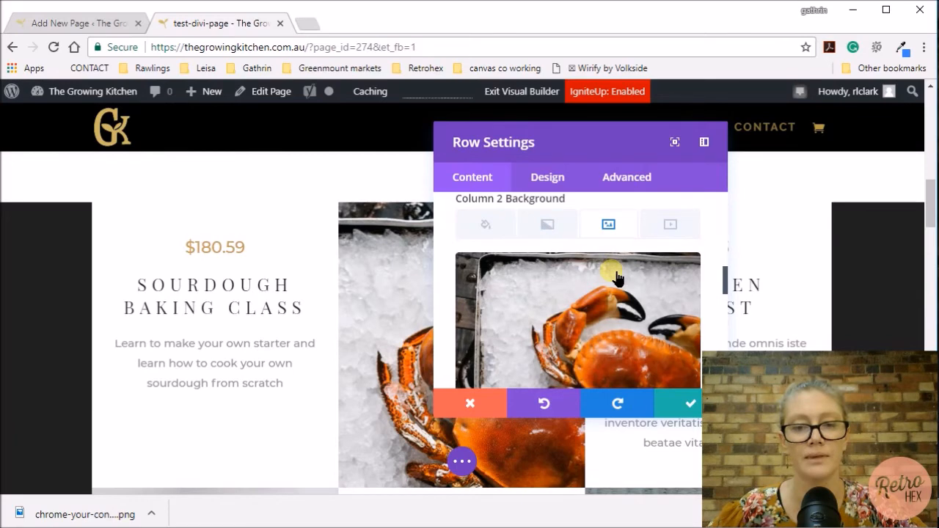
pyautogui.scroll(2, 615, 288)
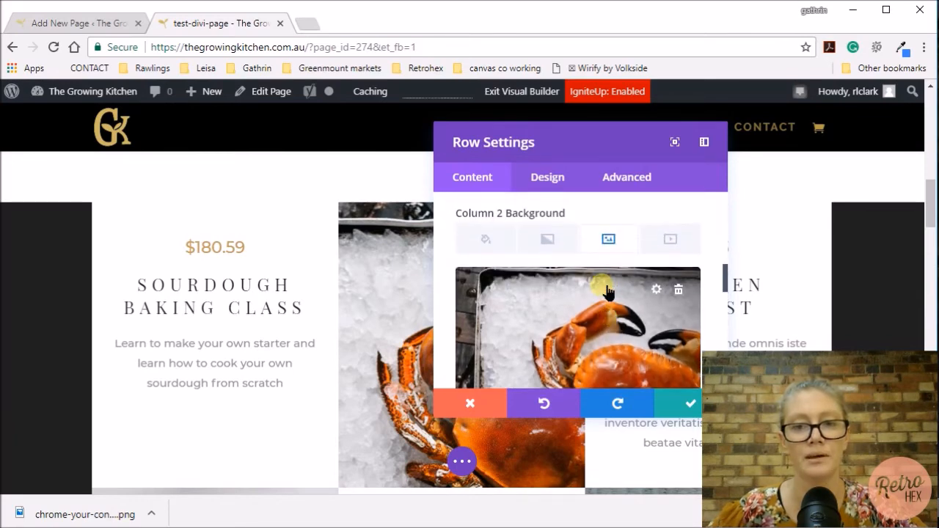
pyautogui.click(657, 291)
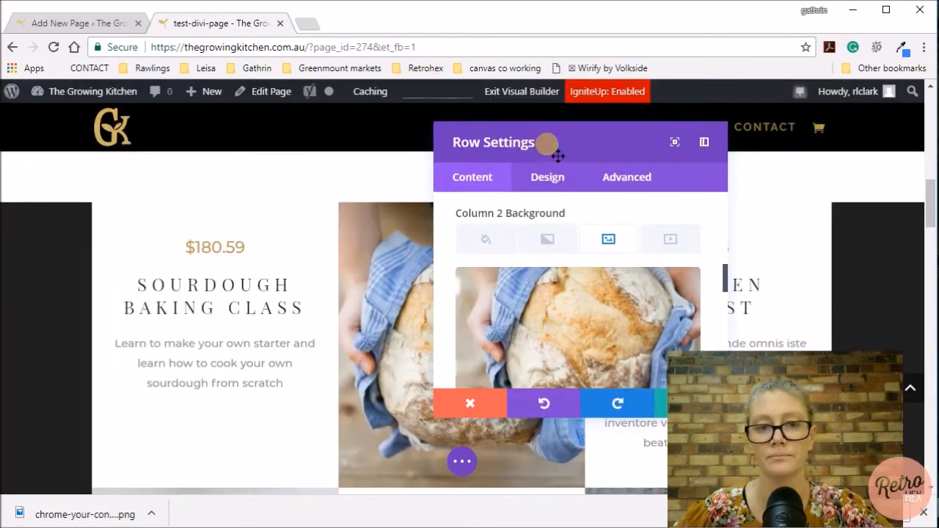
pyautogui.moveTo(559, 154); pyautogui.dragTo(149, 151)
pyautogui.click(277, 403)
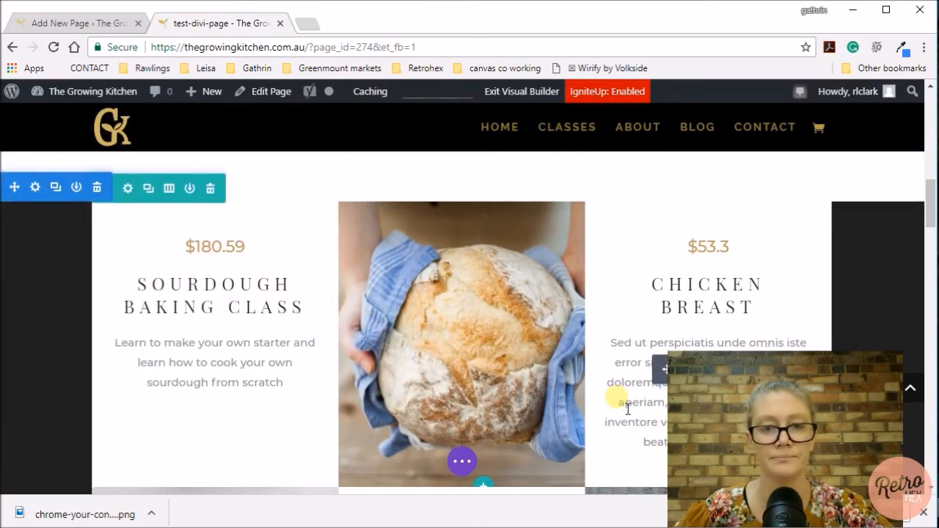
# Step: Look over the updated sourdough row and the remaining menu items down to the Full Menu button
pyautogui.scroll(-1, 628, 410)
pyautogui.scroll(2, 628, 409)
pyautogui.scroll(-2, 628, 410)
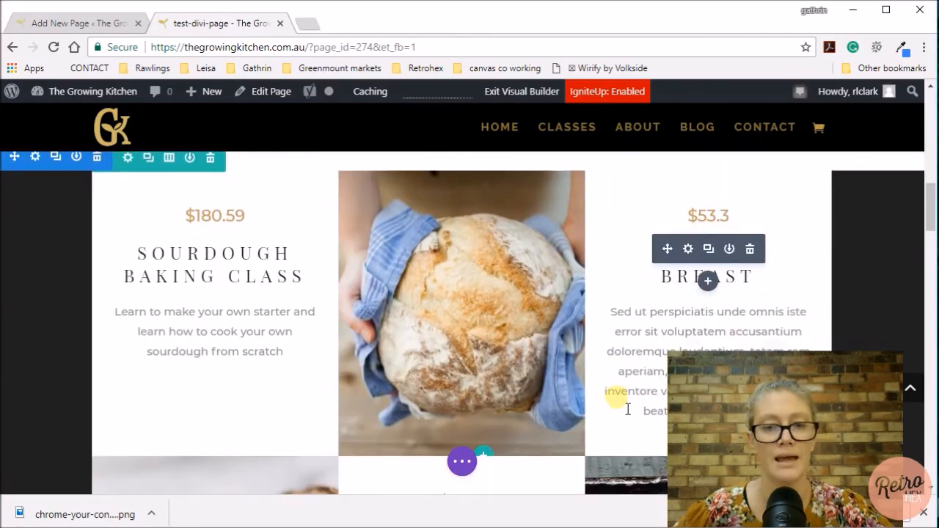
pyautogui.scroll(-3, 639, 295)
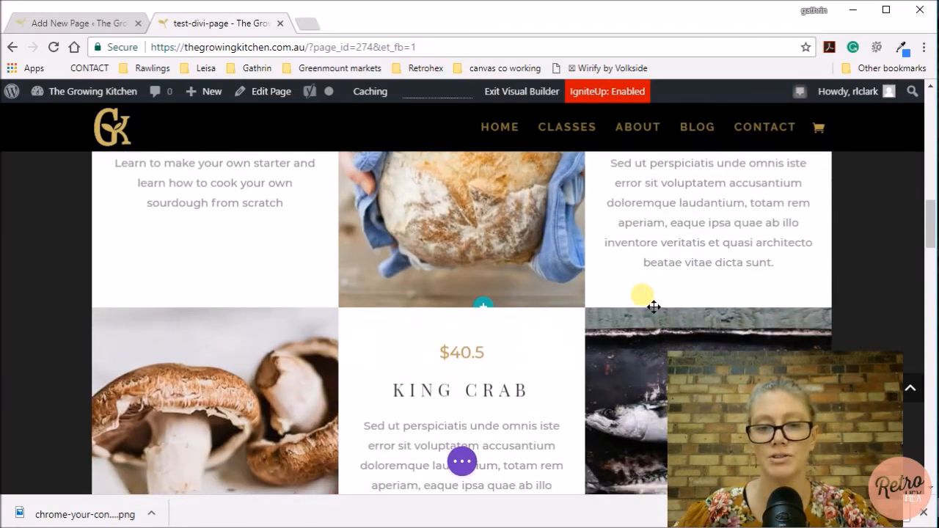
pyautogui.scroll(-2, 654, 307)
pyautogui.scroll(-3, 482, 359)
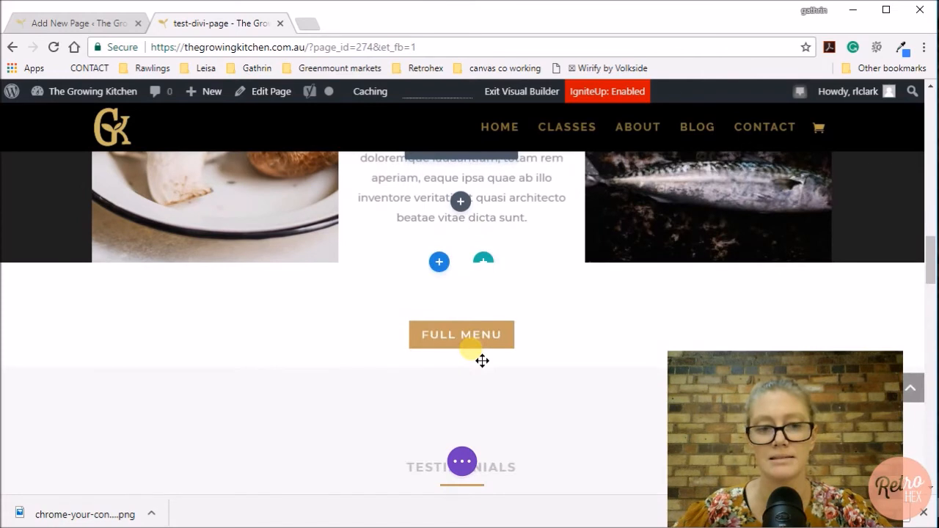
# Step: Change the Full Menu button's text to "View more classes" and save the button module
pyautogui.scroll(-1, 596, 383)
pyautogui.scroll(-1, 604, 394)
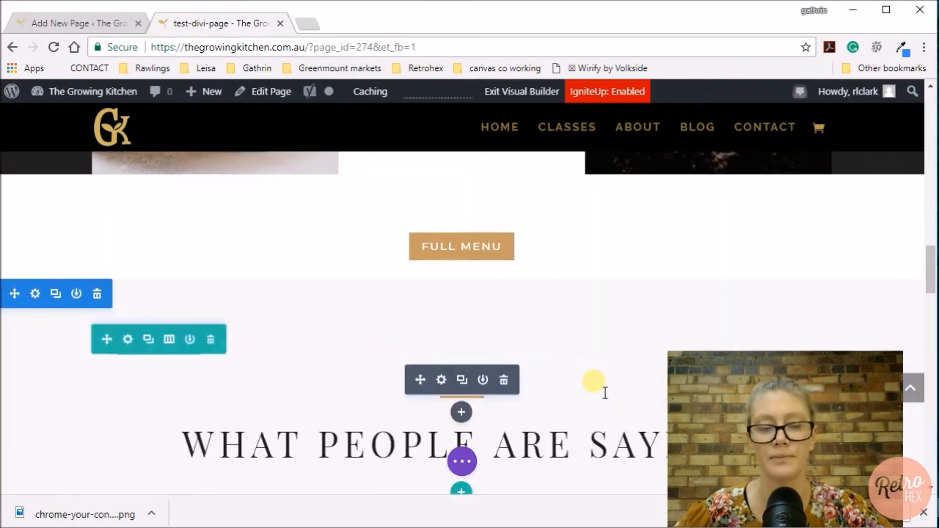
pyautogui.click(441, 241)
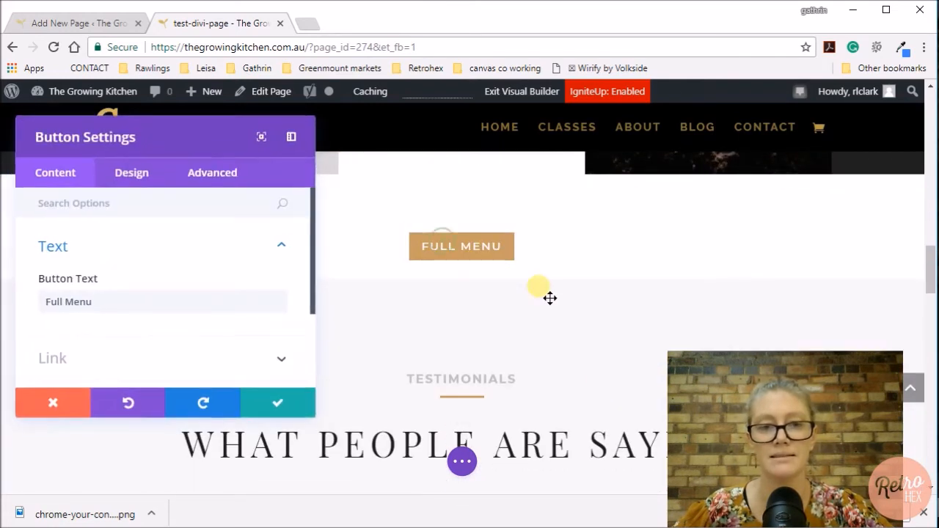
pyautogui.click(128, 308)
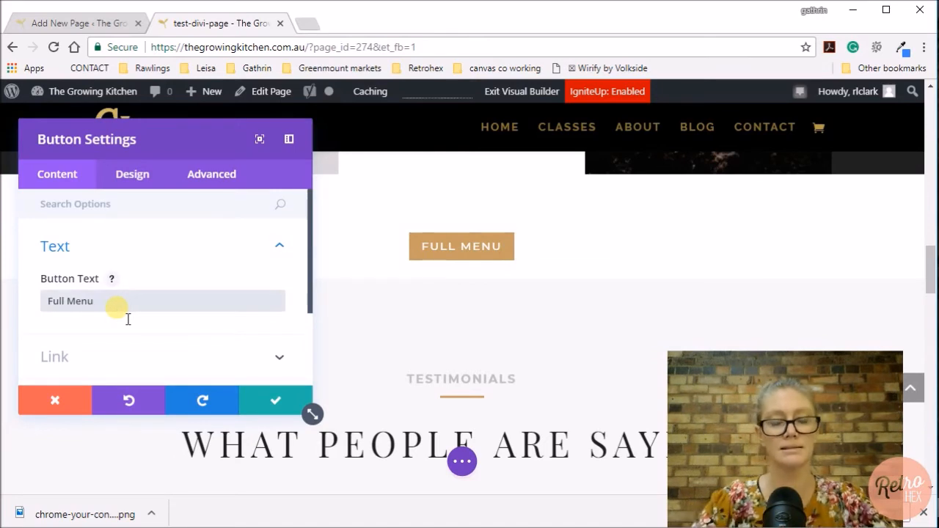
pyautogui.press('BackSpace')
pyautogui.press('BackSpace')
pyautogui.press('BackSpace')
pyautogui.press('BackSpace')
pyautogui.press('BackSpace')
pyautogui.press('BackSpace')
pyautogui.press('BackSpace')
pyautogui.press('BackSpace')
pyautogui.write('View more classes')
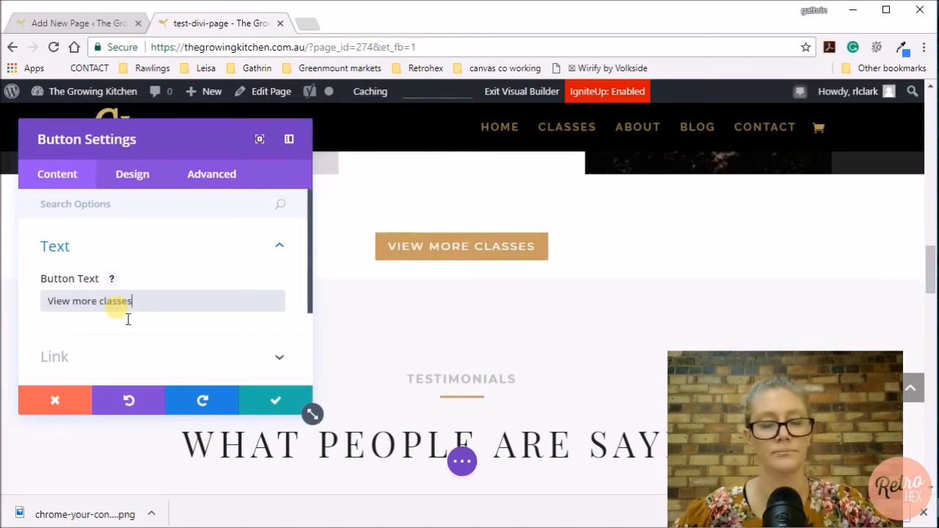
pyautogui.click(273, 402)
# Step: Look over the testimonials section and inspect the first testimonial's text content, closing its settings without changes
pyautogui.scroll(-2, 299, 315)
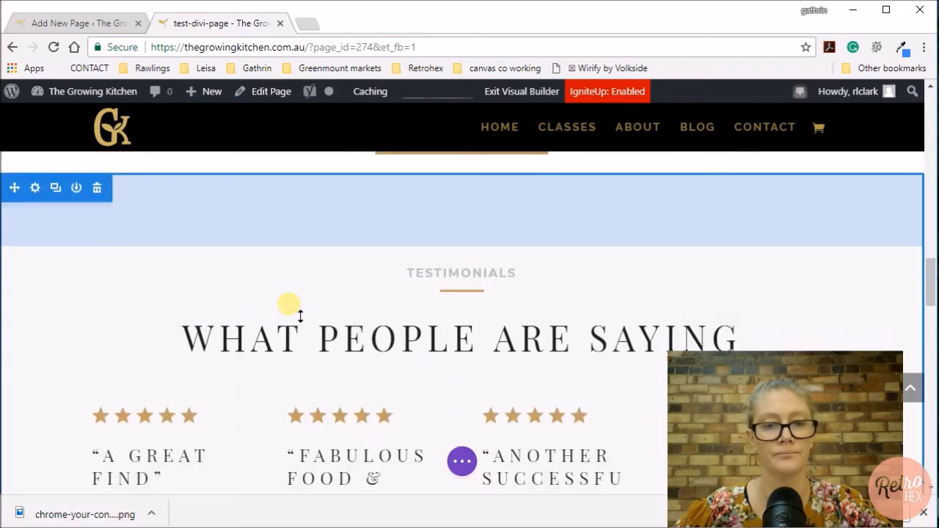
pyautogui.scroll(-2, 411, 296)
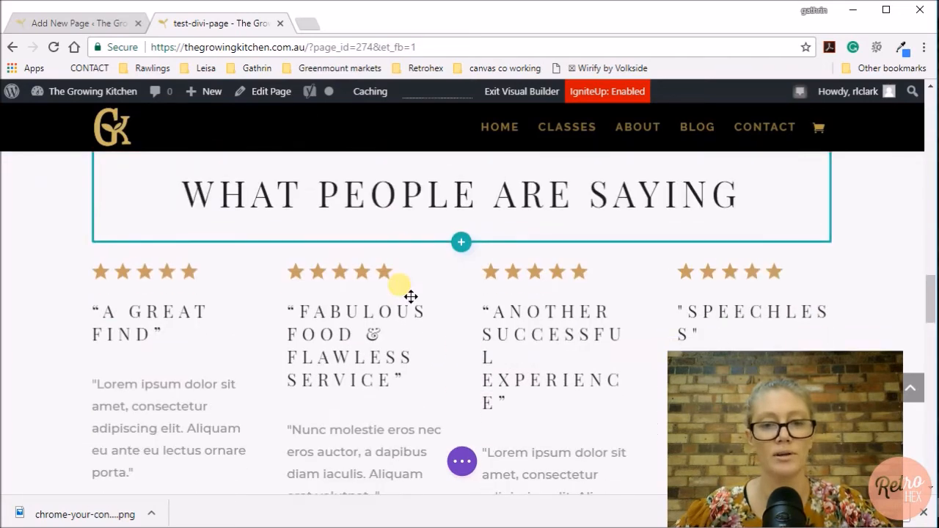
pyautogui.scroll(-2, 379, 310)
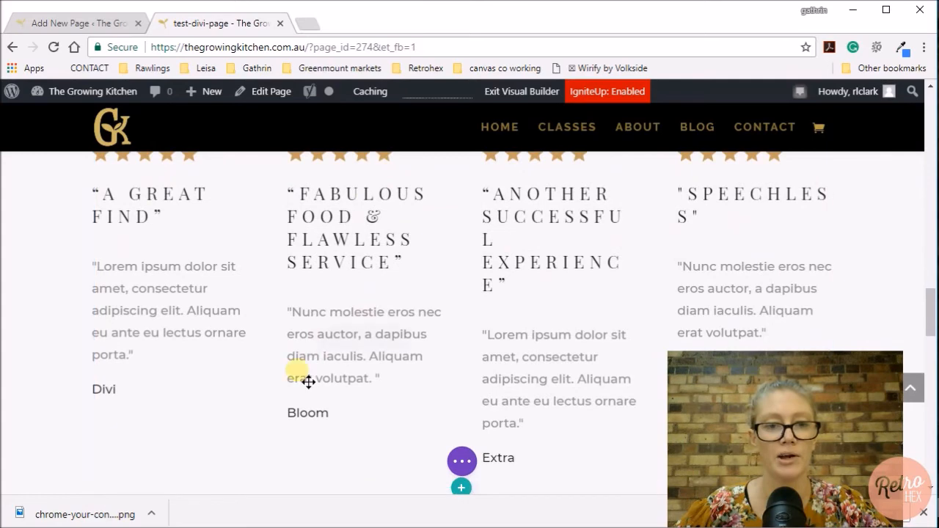
pyautogui.click(148, 292)
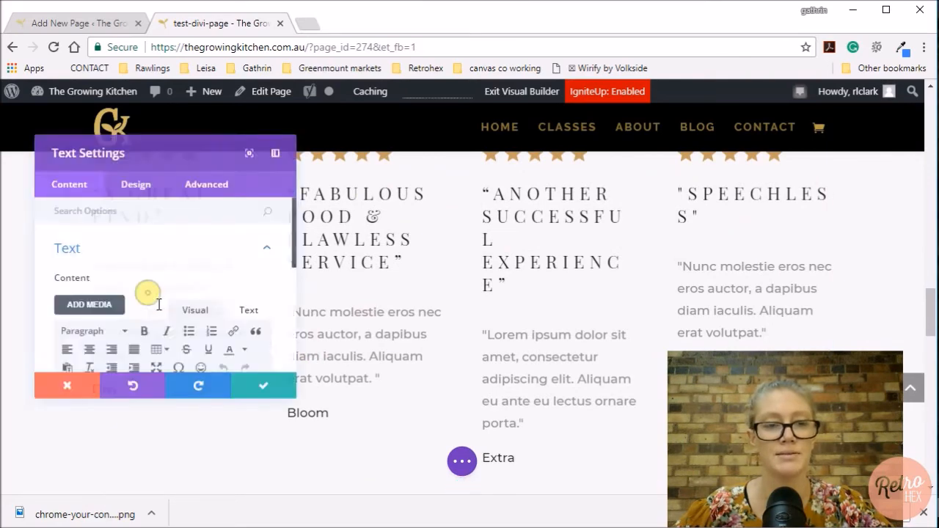
pyautogui.scroll(-2, 249, 293)
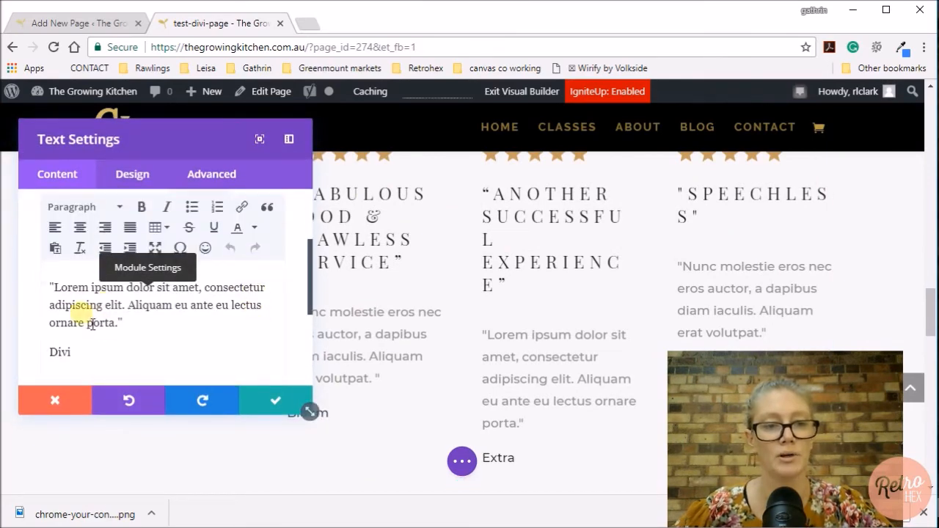
pyautogui.click(64, 400)
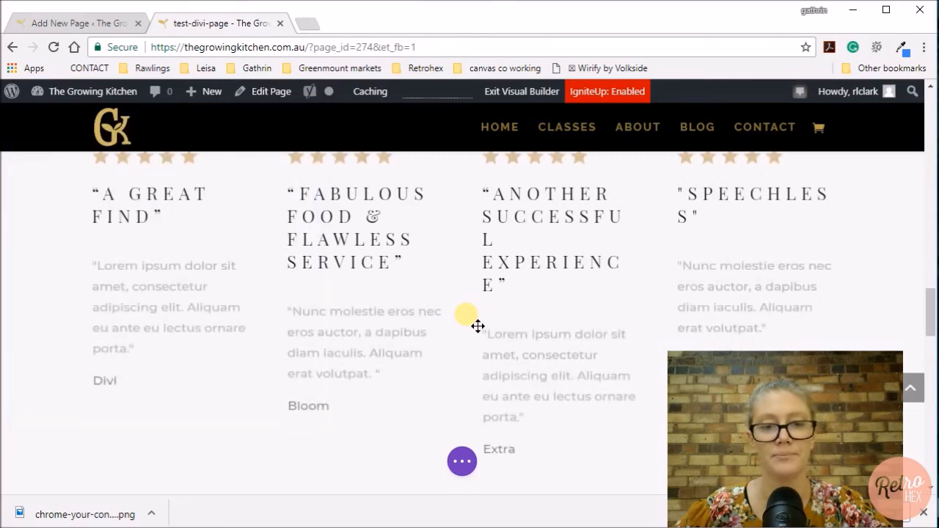
# Step: Look over the Hours of Operation, Drop Us a Line and Our Newsletter blocks in the dark section below the testimonials
pyautogui.scroll(-6, 440, 278)
pyautogui.moveTo(248, 239)
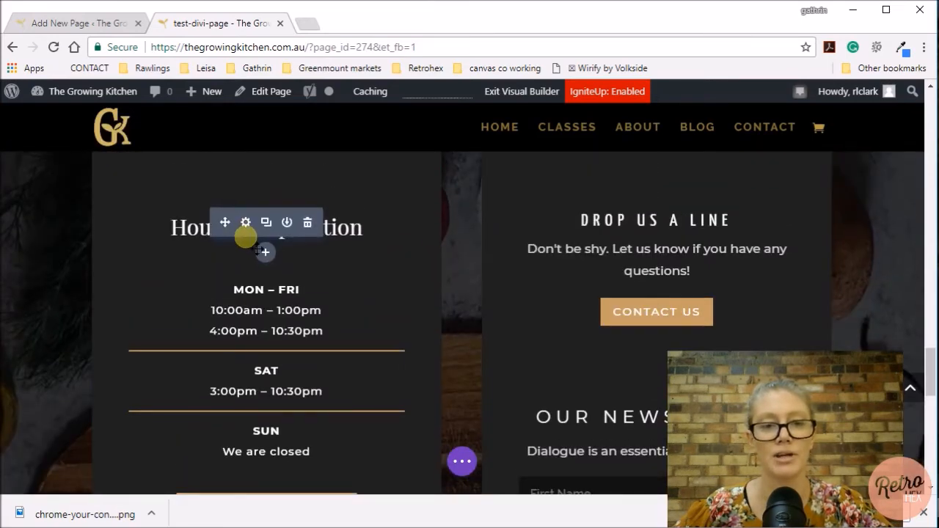
pyautogui.scroll(-3, 247, 243)
pyautogui.moveTo(361, 342)
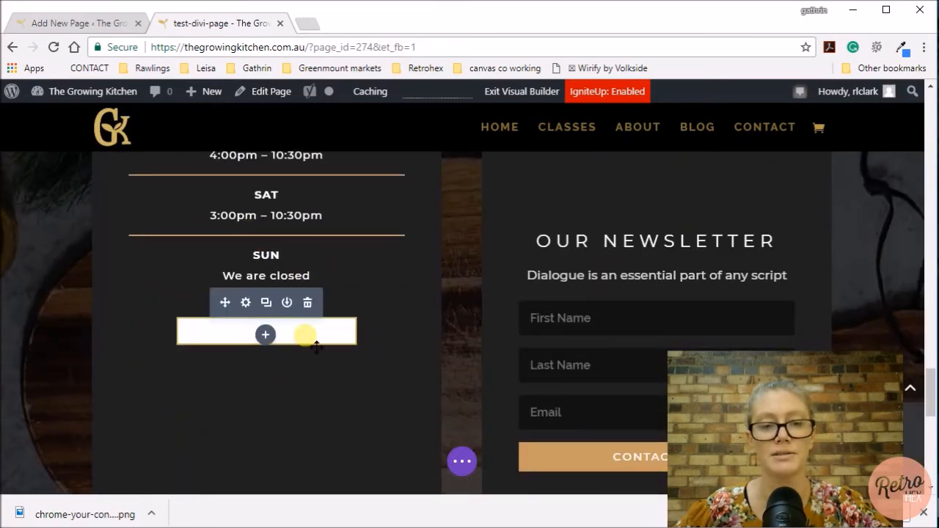
pyautogui.scroll(2, 461, 317)
pyautogui.scroll(-2, 461, 318)
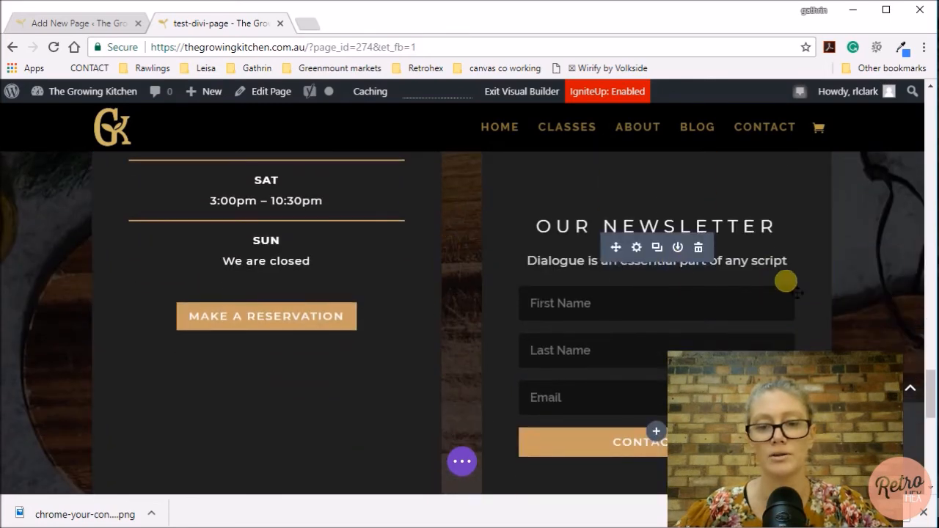
pyautogui.scroll(3, 872, 276)
pyautogui.scroll(-6, 872, 276)
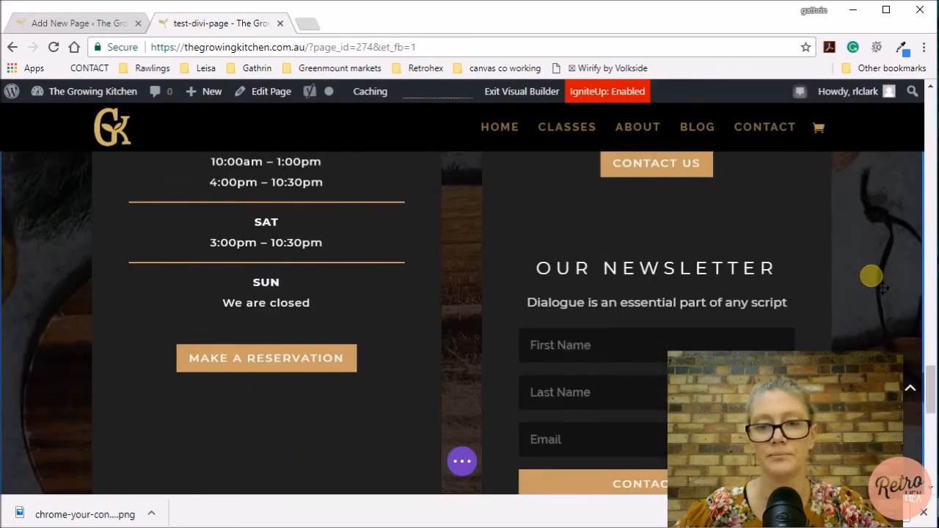
pyautogui.scroll(5, 872, 276)
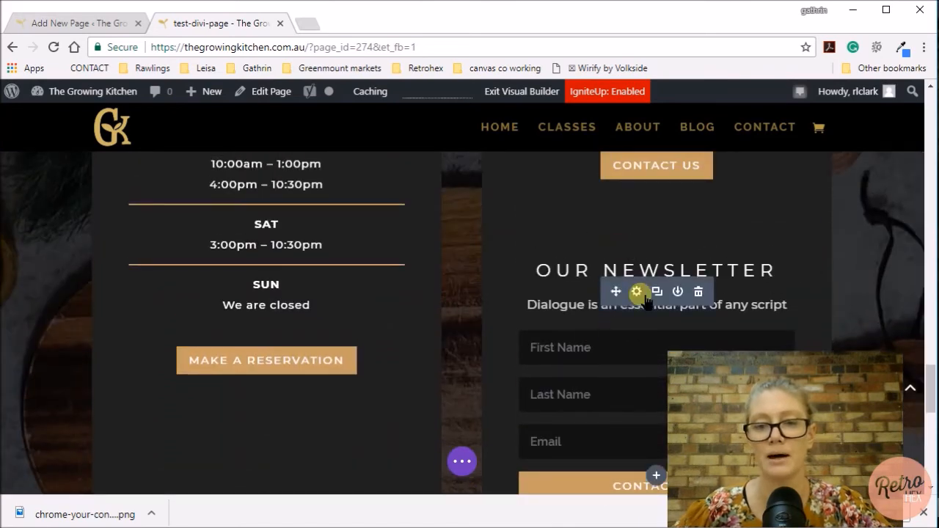
pyautogui.scroll(3, 839, 273)
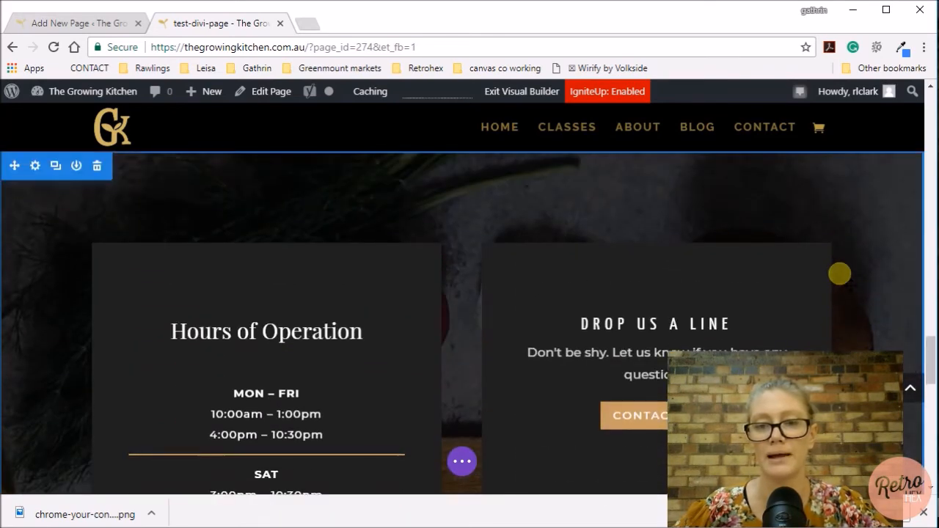
# Step: Set the Contact Us button's URL to a mailto link with the business contact's e-mail address and save the module
pyautogui.scroll(-3, 840, 274)
pyautogui.click(630, 192)
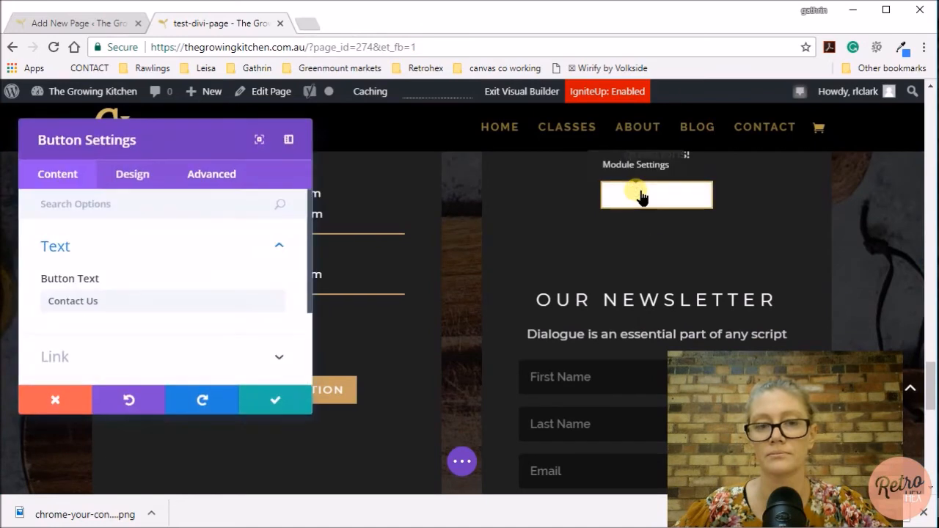
pyautogui.scroll(-3, 249, 271)
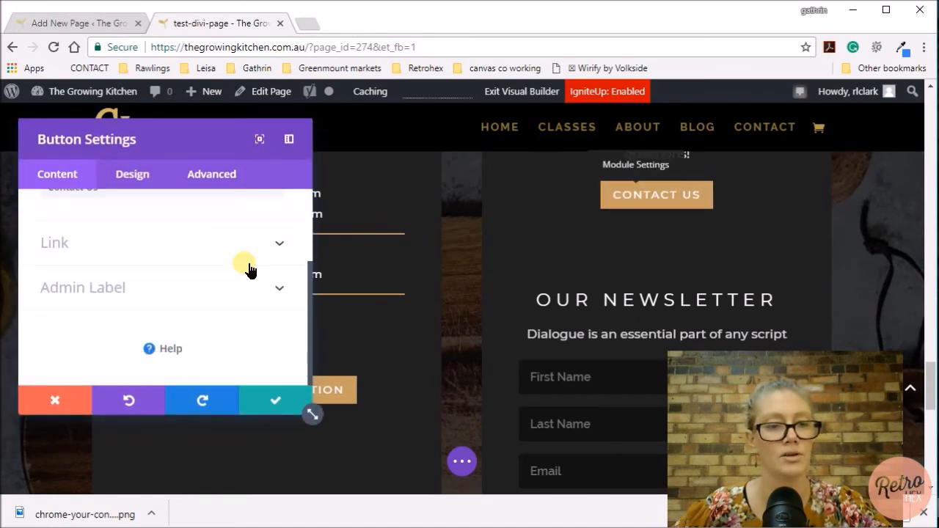
pyautogui.scroll(2, 248, 266)
pyautogui.scroll(-2, 252, 274)
pyautogui.click(52, 253)
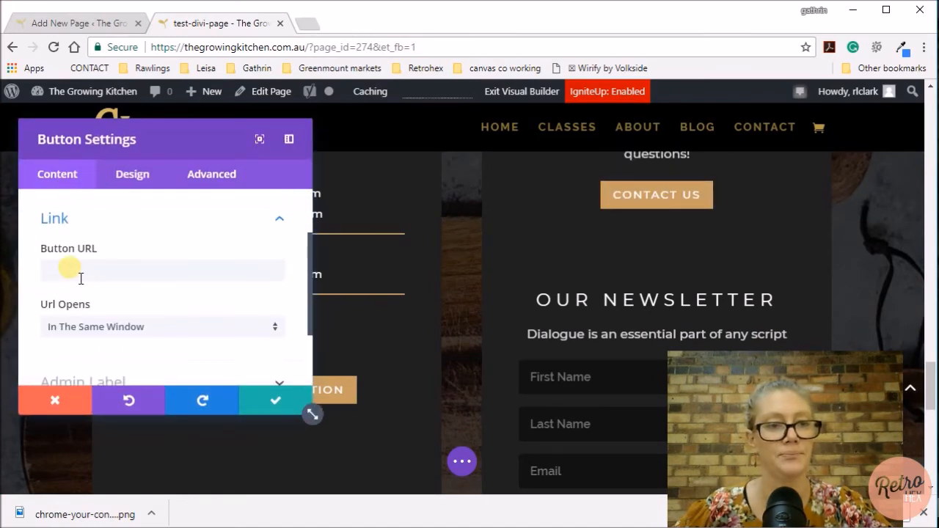
pyautogui.scroll(-1, 231, 295)
pyautogui.scroll(1, 231, 295)
pyautogui.click(90, 256)
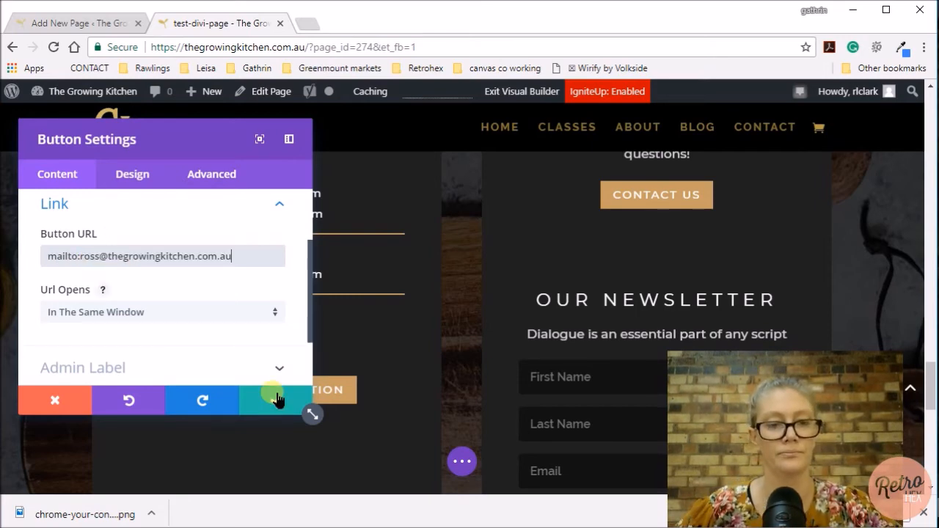
pyautogui.click(277, 399)
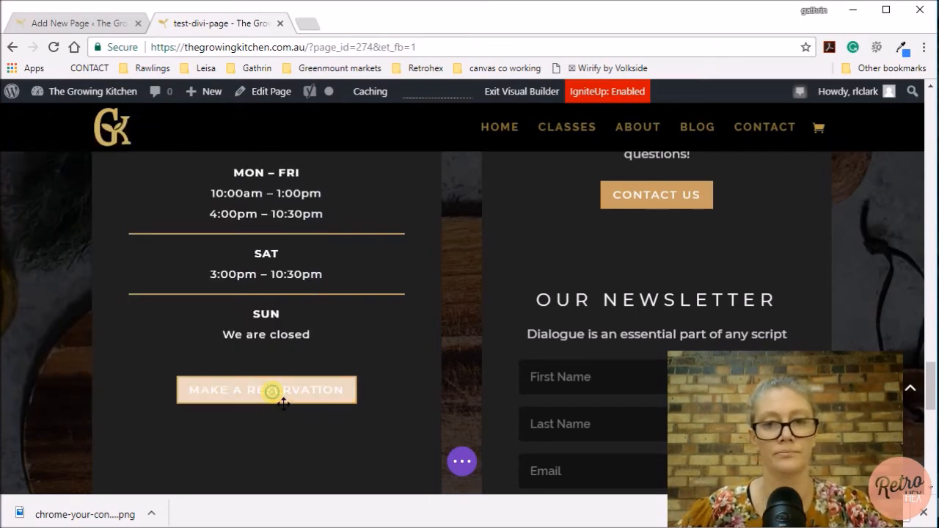
# Step: Choose The Growing Kitchen as the MailChimp list in the Our Newsletter optin's email account settings
pyautogui.scroll(-2, 572, 373)
pyautogui.scroll(1, 576, 374)
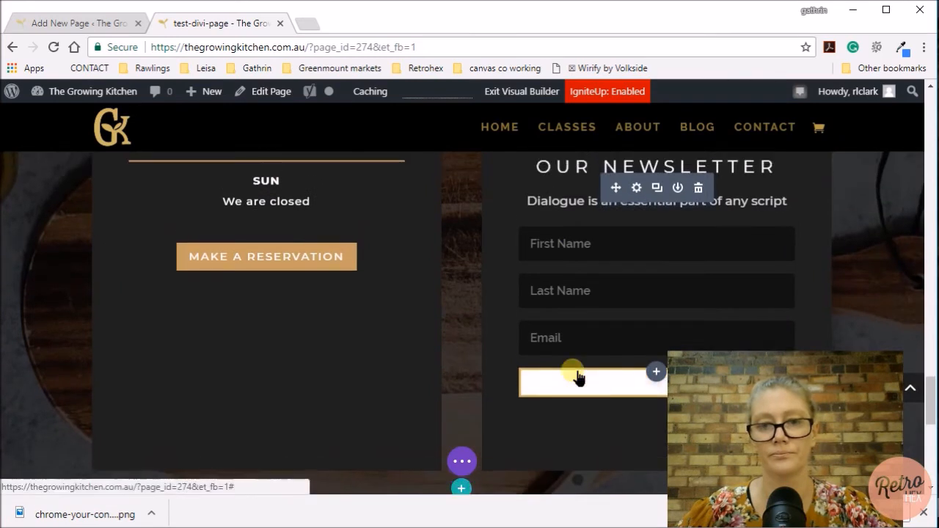
pyautogui.click(636, 189)
pyautogui.scroll(-2, 172, 276)
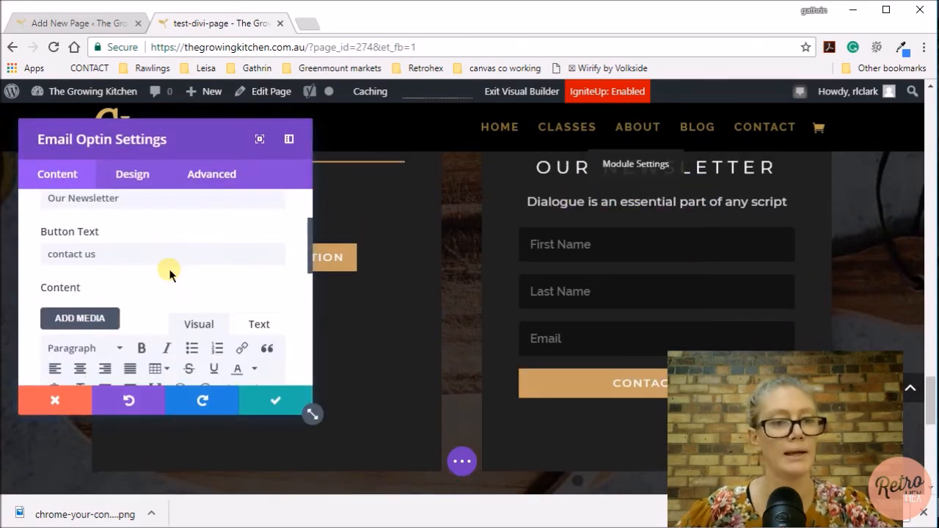
pyautogui.scroll(-5, 202, 273)
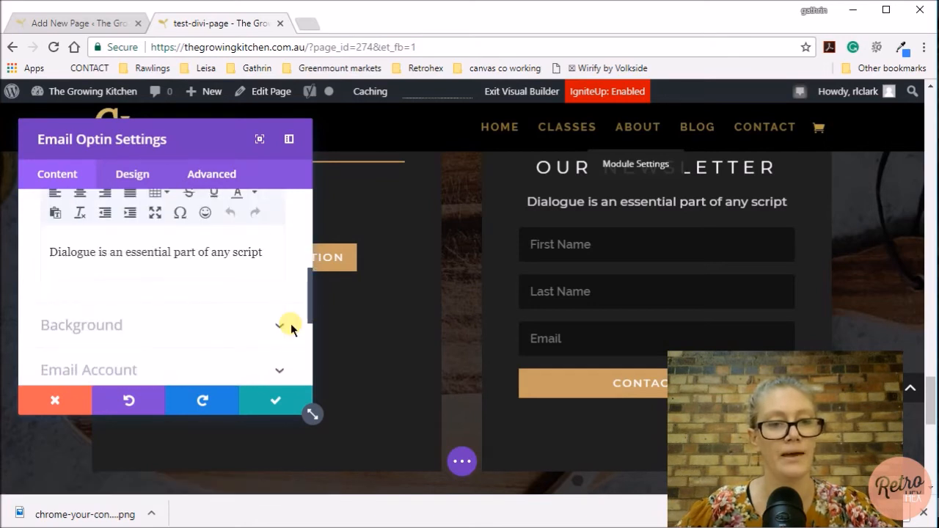
pyautogui.scroll(-1, 264, 316)
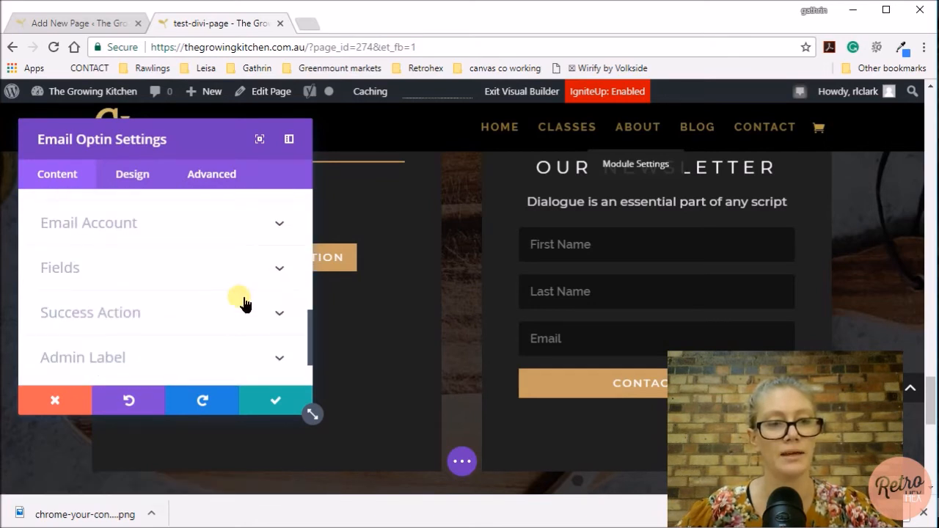
pyautogui.click(122, 223)
pyautogui.scroll(-1, 259, 308)
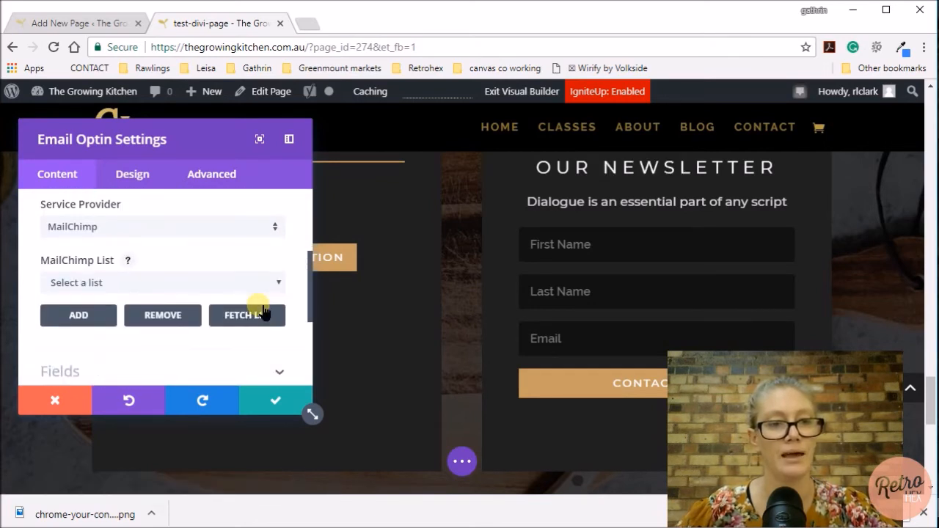
pyautogui.click(196, 282)
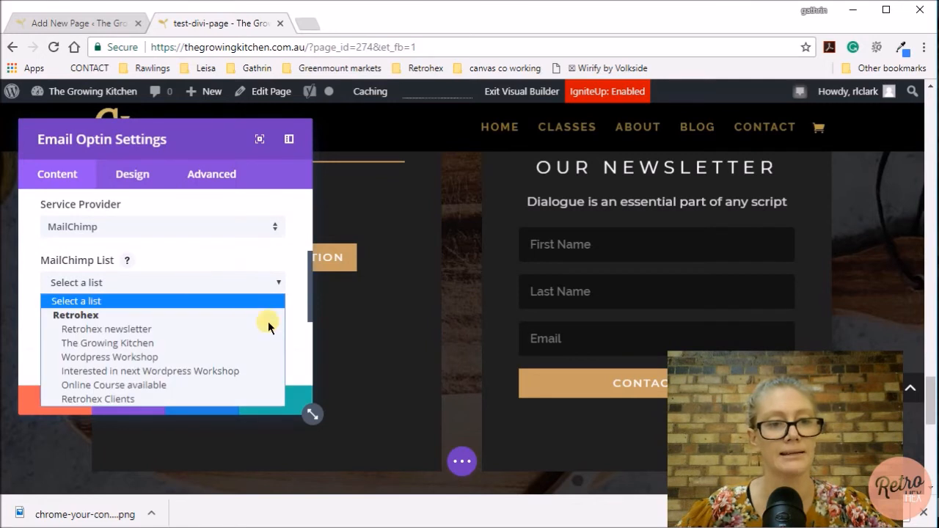
pyautogui.click(122, 343)
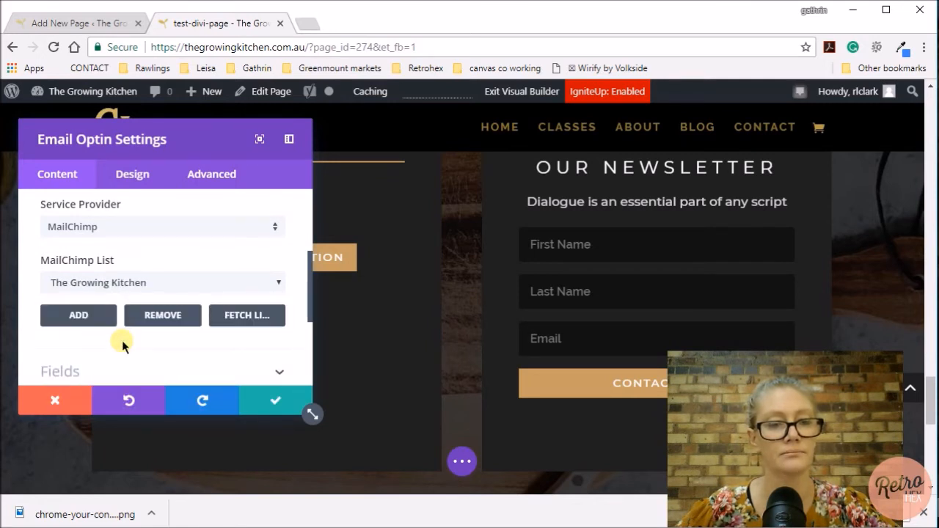
# Step: Review the newsletter optin's Success Action options and save the module settings
pyautogui.scroll(-3, 220, 339)
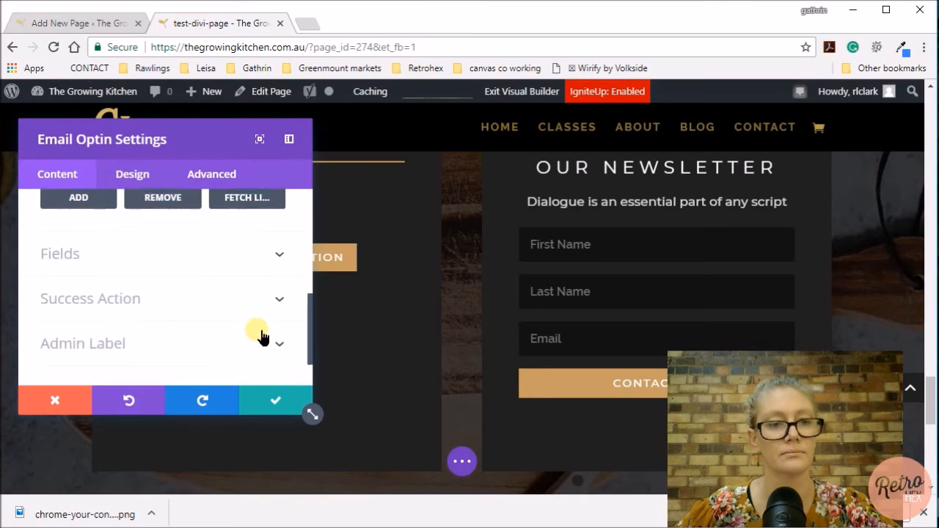
pyautogui.click(203, 300)
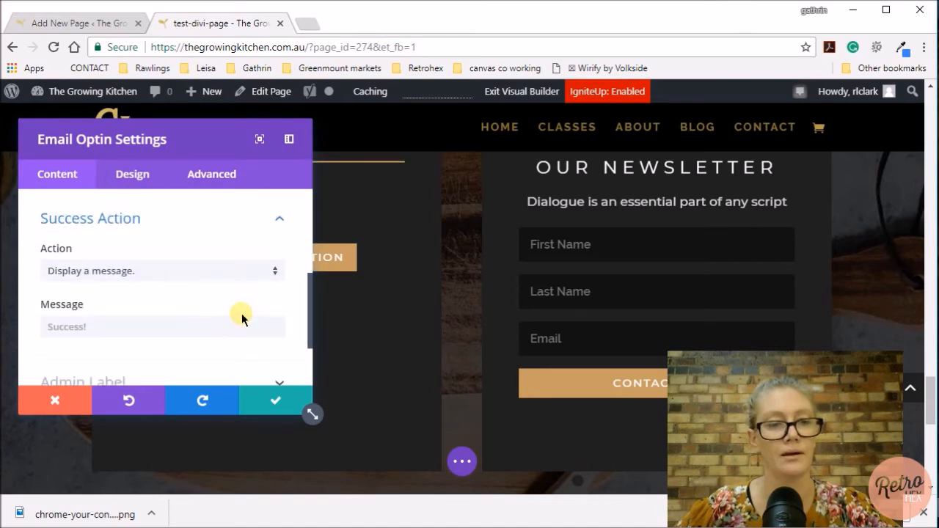
pyautogui.scroll(-1, 241, 313)
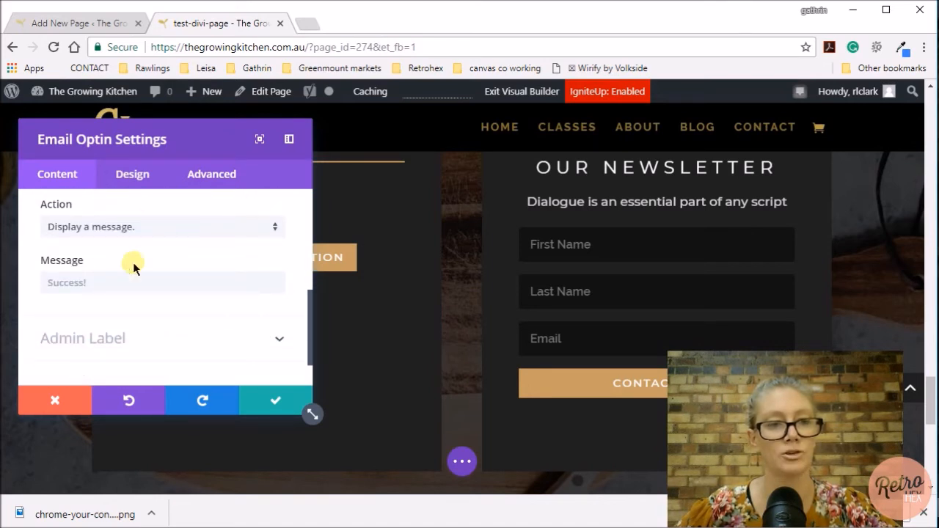
pyautogui.scroll(-1, 241, 311)
pyautogui.scroll(3, 237, 308)
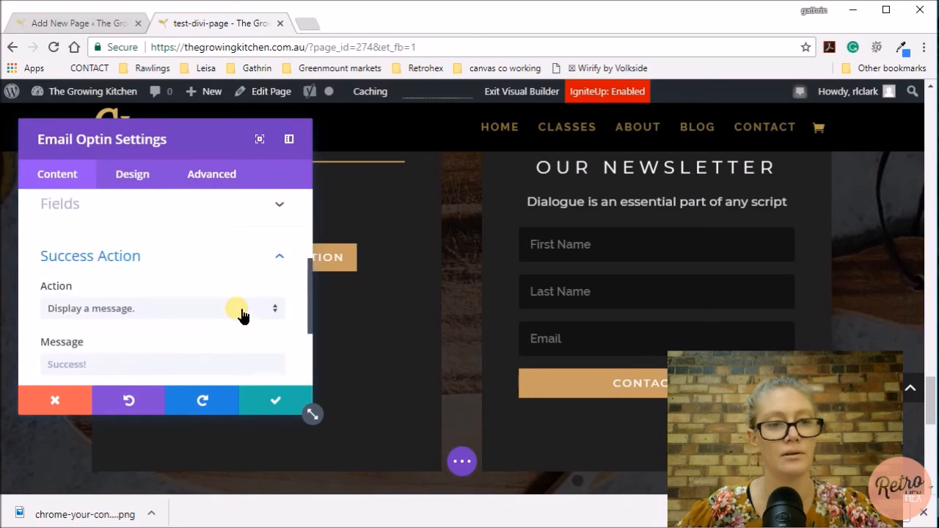
pyautogui.scroll(3, 241, 314)
pyautogui.scroll(-2, 241, 314)
pyautogui.scroll(-4, 241, 314)
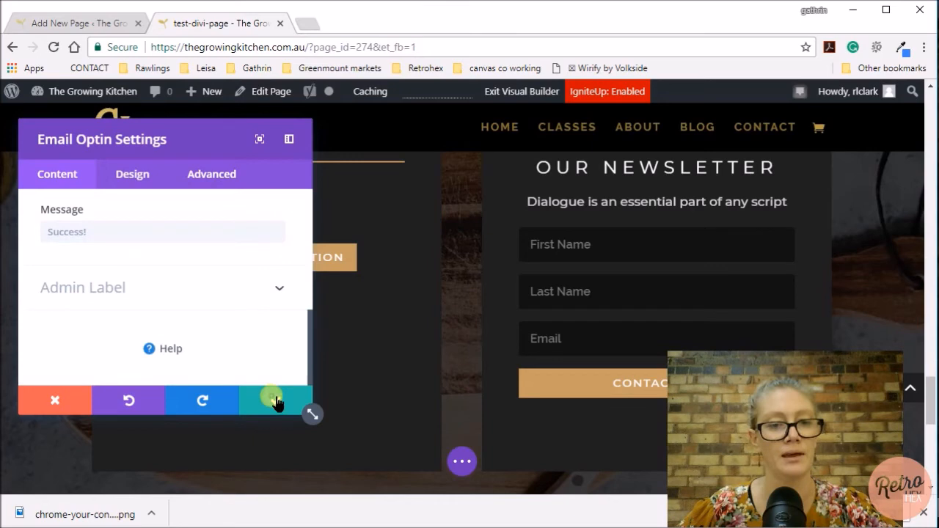
pyautogui.click(276, 401)
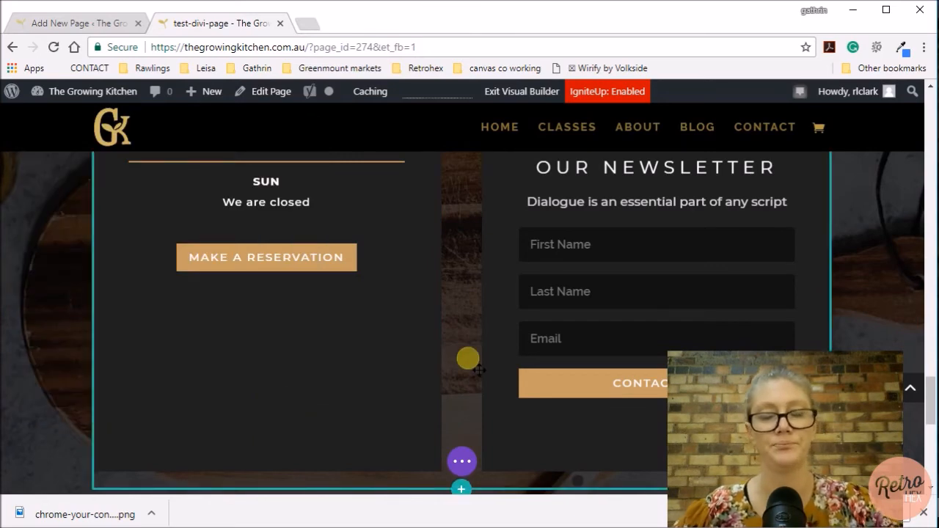
pyautogui.scroll(10, 455, 348)
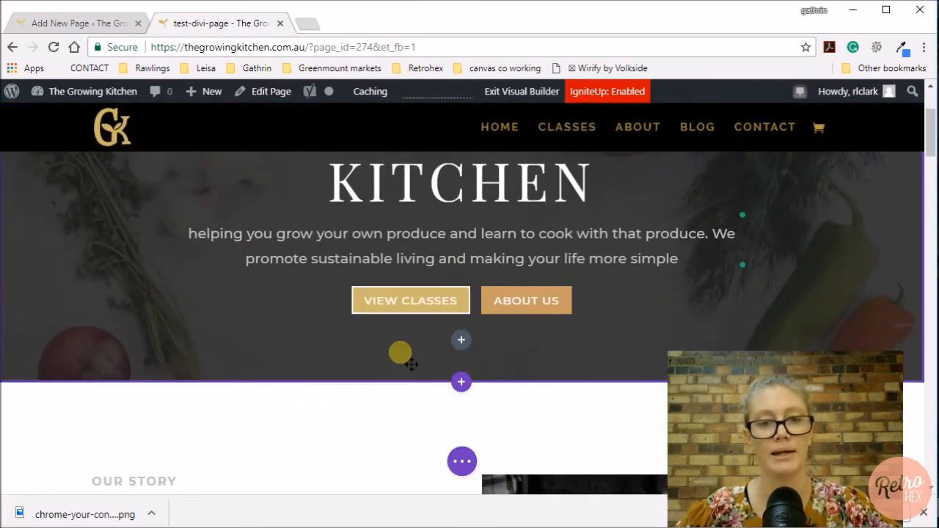
# Step: Turn off the custom styles for Button Two in the hero's Fullwidth Header design settings
pyautogui.scroll(3, 597, 366)
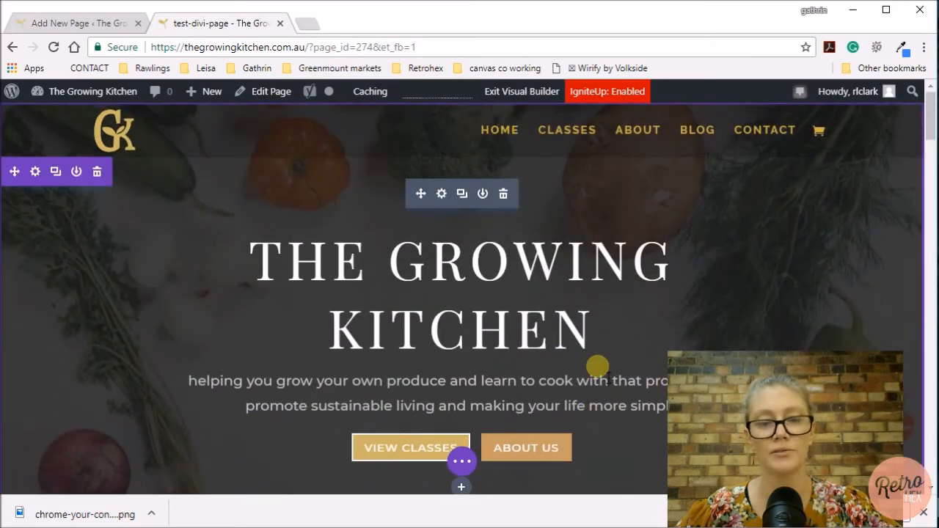
pyautogui.scroll(-2, 598, 367)
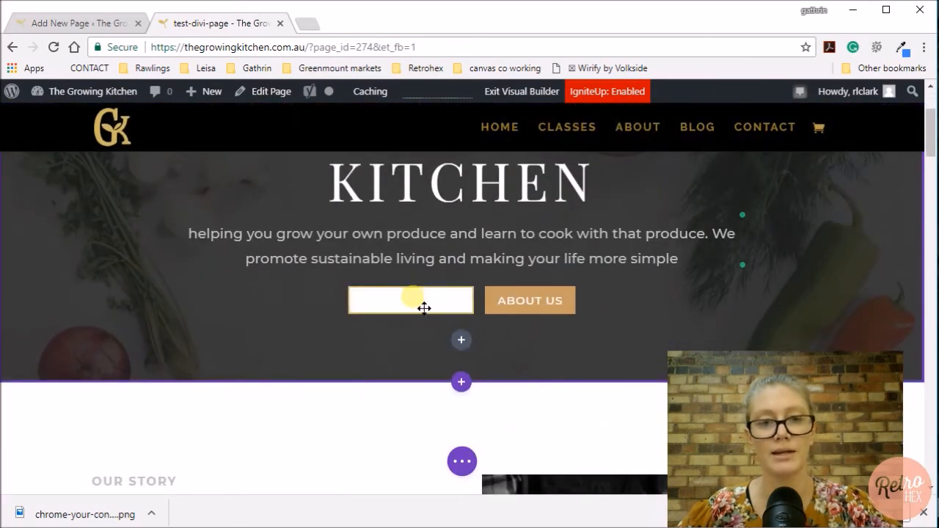
pyautogui.scroll(2, 424, 308)
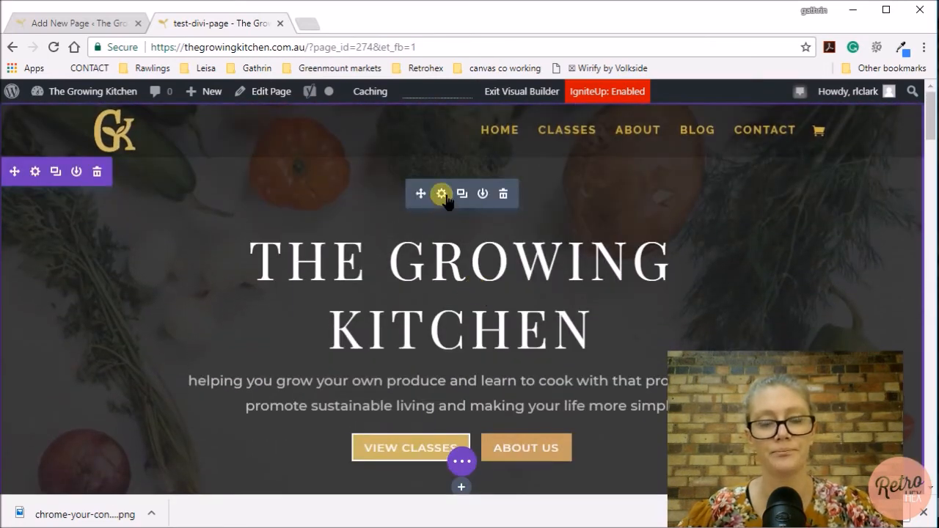
pyautogui.click(441, 194)
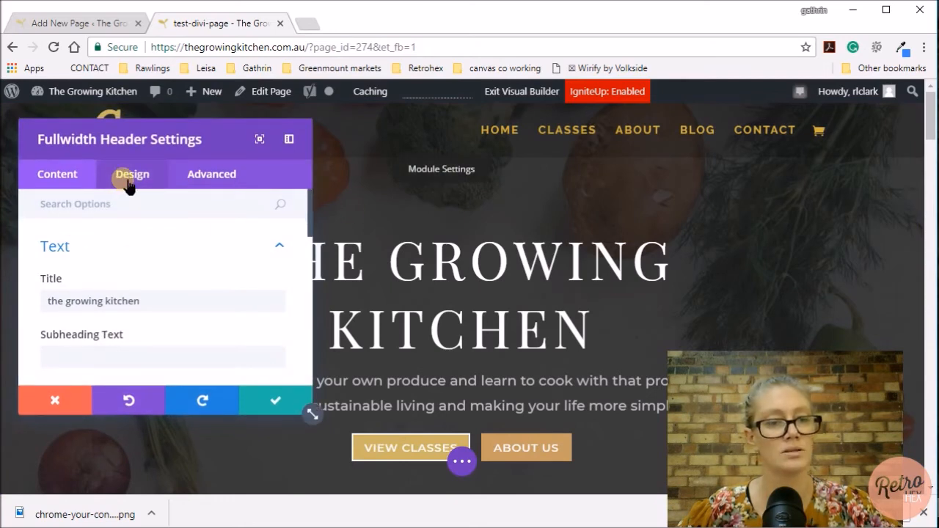
pyautogui.click(130, 180)
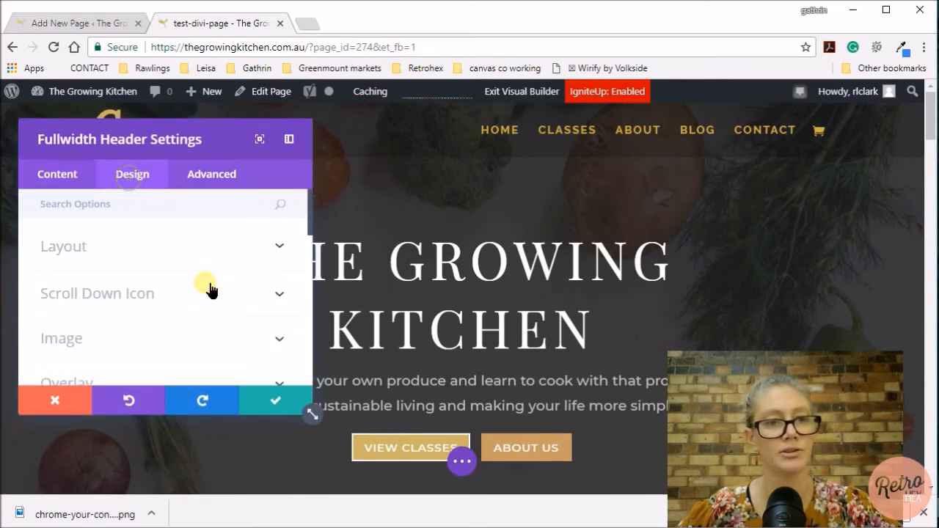
pyautogui.scroll(-5, 254, 293)
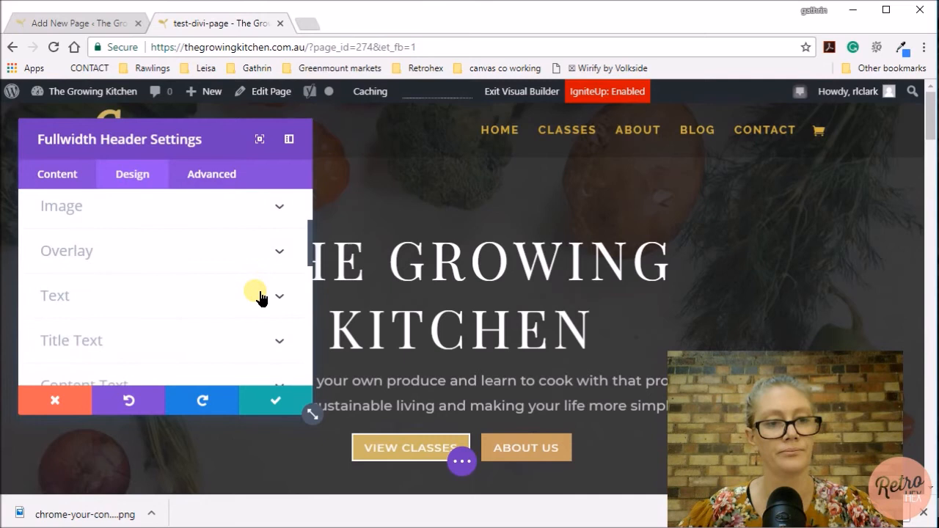
pyautogui.scroll(-3, 261, 297)
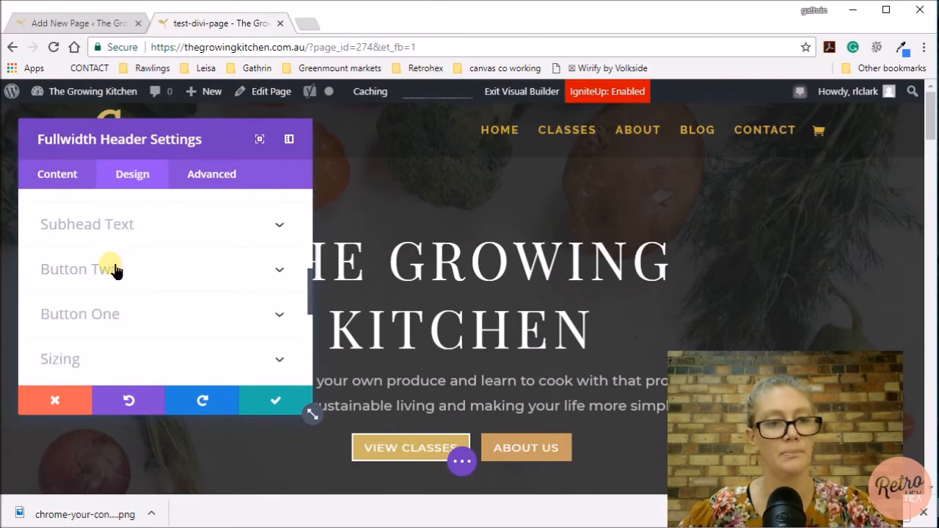
pyautogui.click(109, 270)
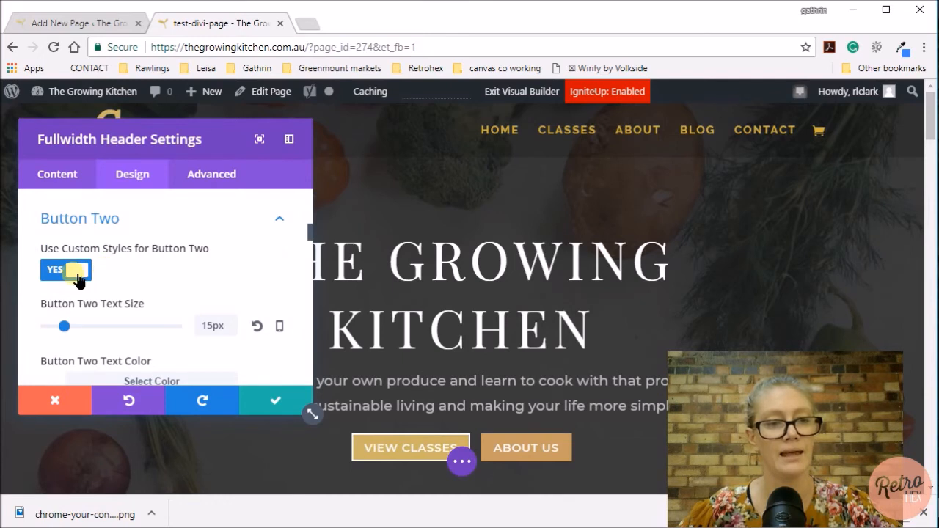
pyautogui.click(76, 273)
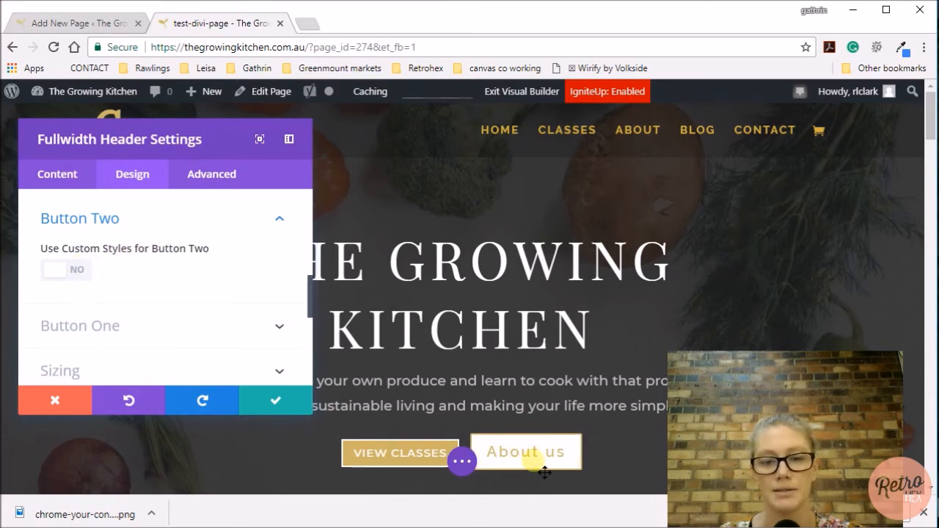
# Step: Turn off the custom styles for Button One in the same header and save the module
pyautogui.click(118, 332)
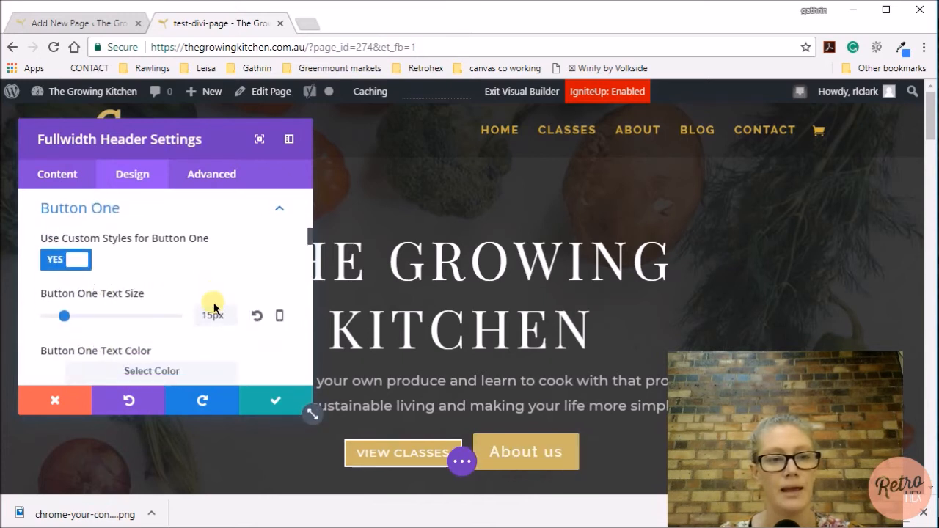
pyautogui.click(76, 242)
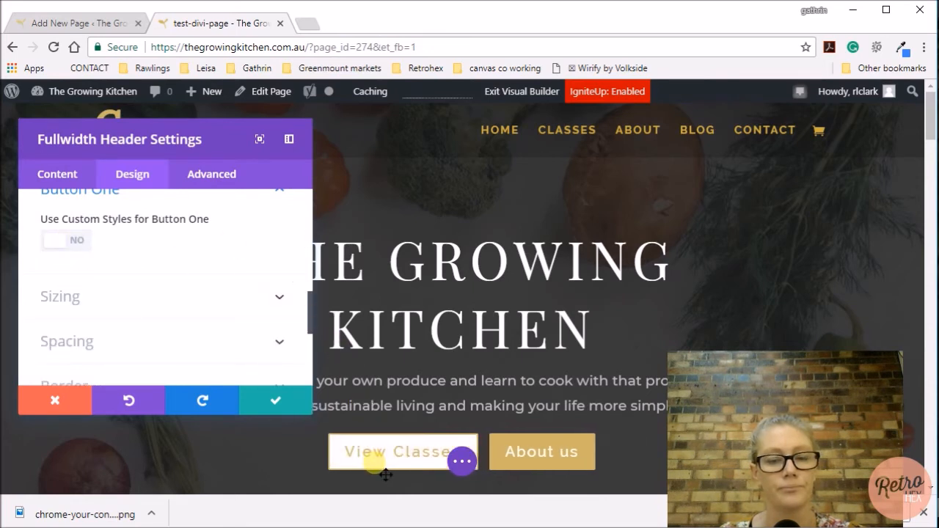
pyautogui.click(273, 400)
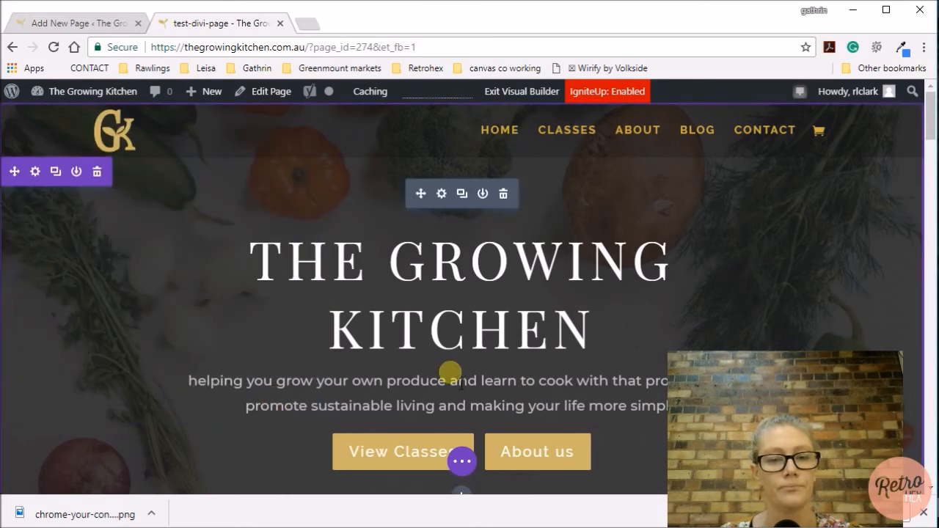
# Step: Set the hero header's Content Text font to Default
pyautogui.click(441, 194)
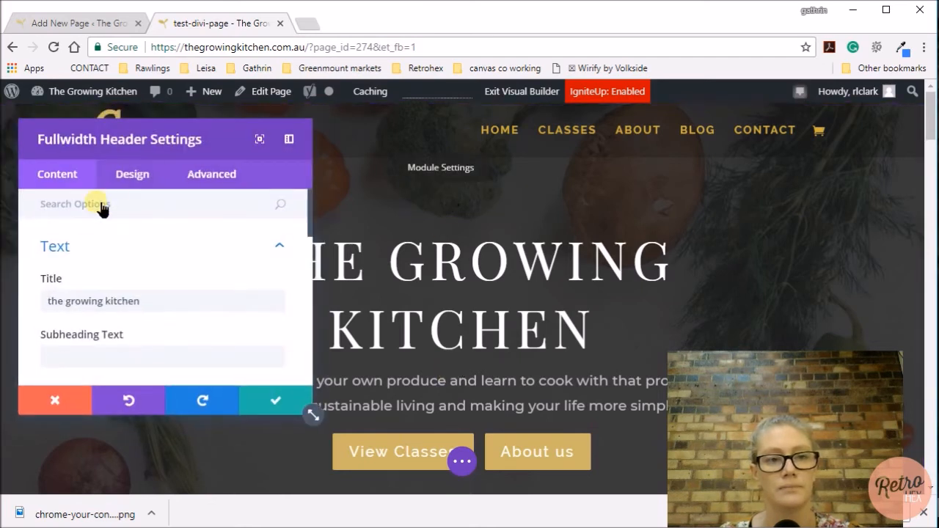
pyautogui.click(123, 181)
pyautogui.click(415, 376)
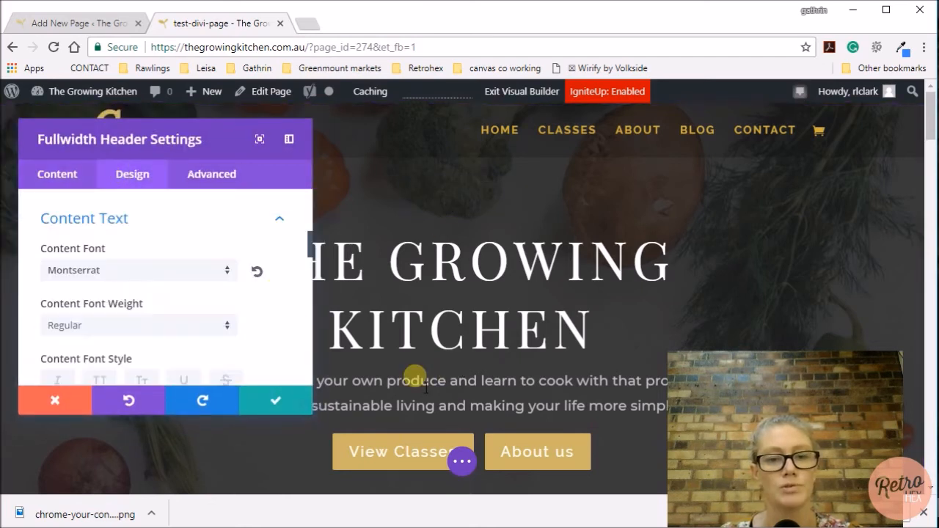
pyautogui.scroll(-1, 283, 277)
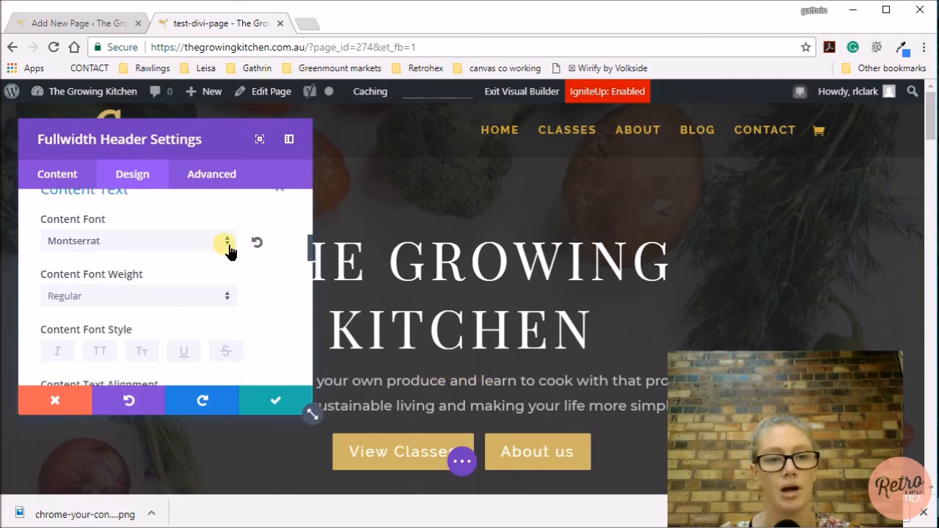
pyautogui.click(223, 243)
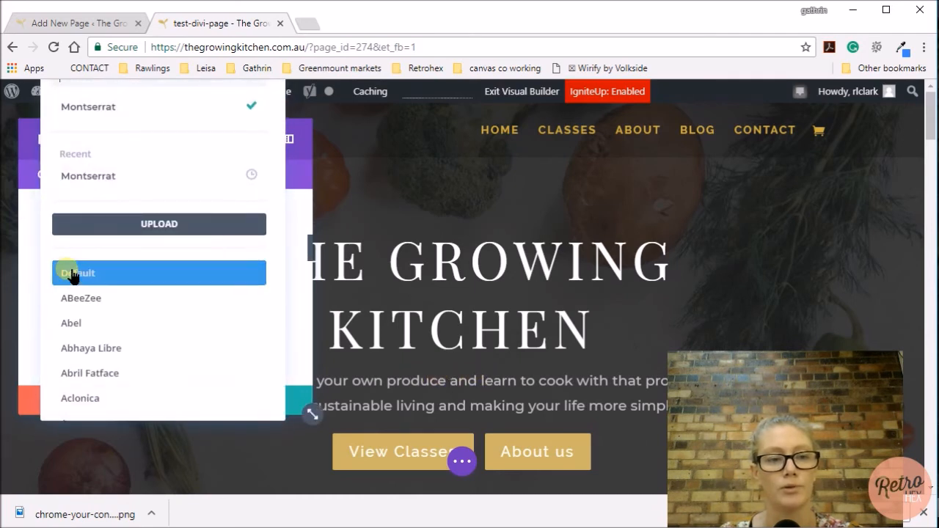
pyautogui.click(70, 274)
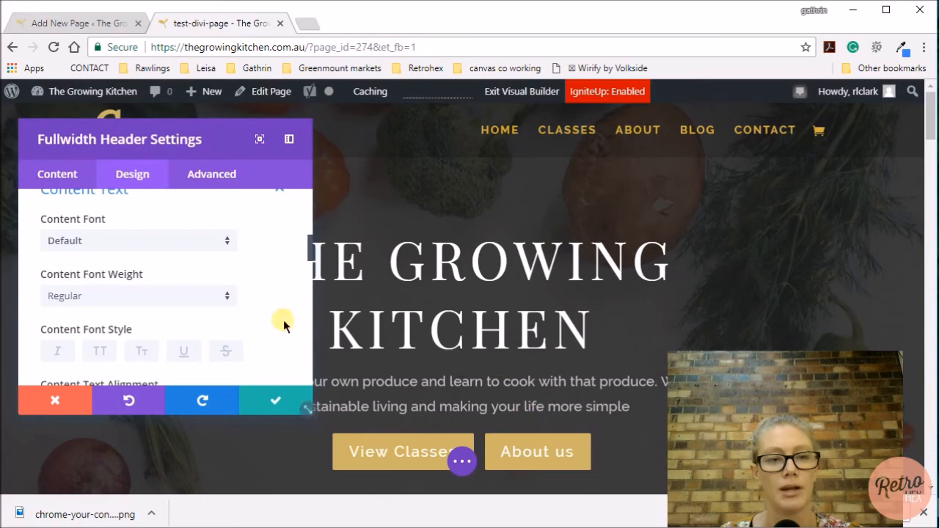
# Step: Set the text font of the paragraph below the Welcome to Royal heading to Default
pyautogui.scroll(-4, 295, 312)
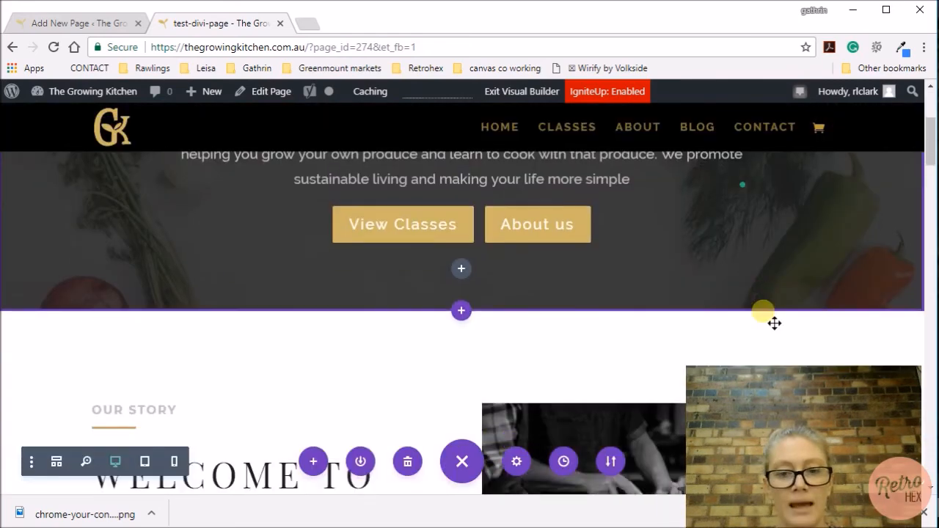
pyautogui.scroll(-4, 774, 323)
pyautogui.scroll(-1, 837, 309)
pyautogui.scroll(1, 837, 309)
pyautogui.scroll(-1, 837, 309)
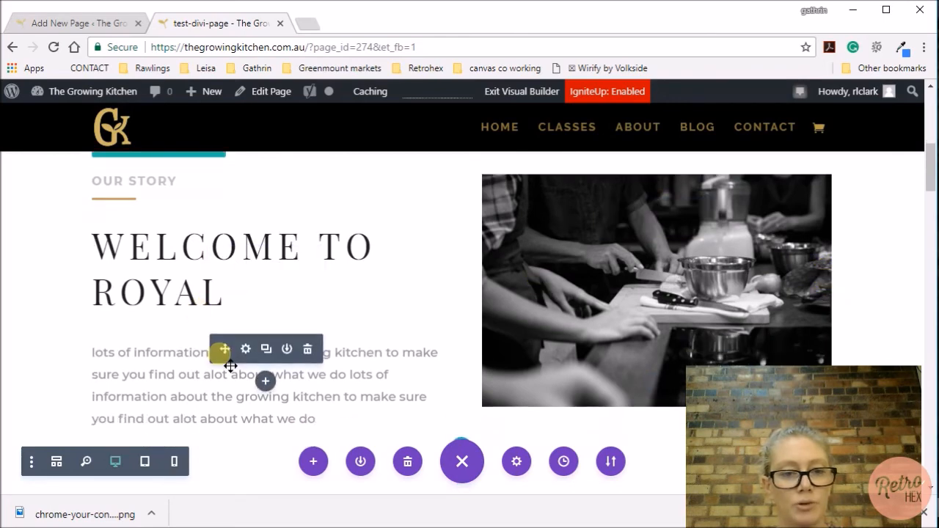
pyautogui.click(246, 349)
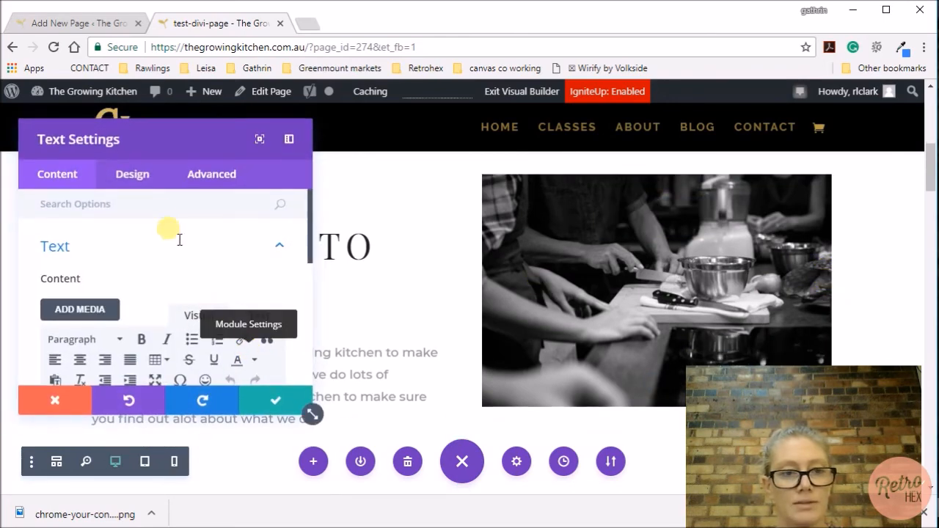
pyautogui.moveTo(136, 155); pyautogui.dragTo(584, 157)
pyautogui.click(584, 180)
pyautogui.scroll(-1, 612, 251)
pyautogui.click(624, 254)
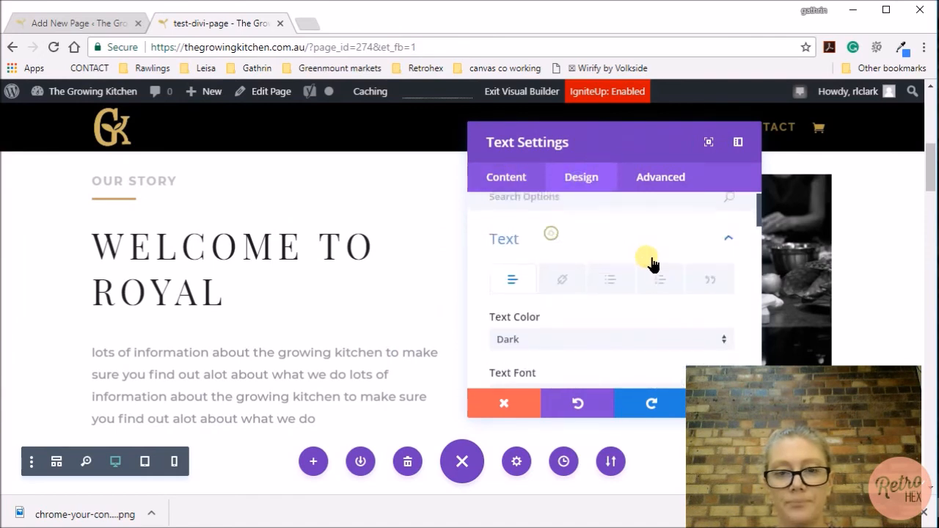
pyautogui.scroll(-3, 650, 262)
pyautogui.click(675, 242)
pyautogui.click(669, 245)
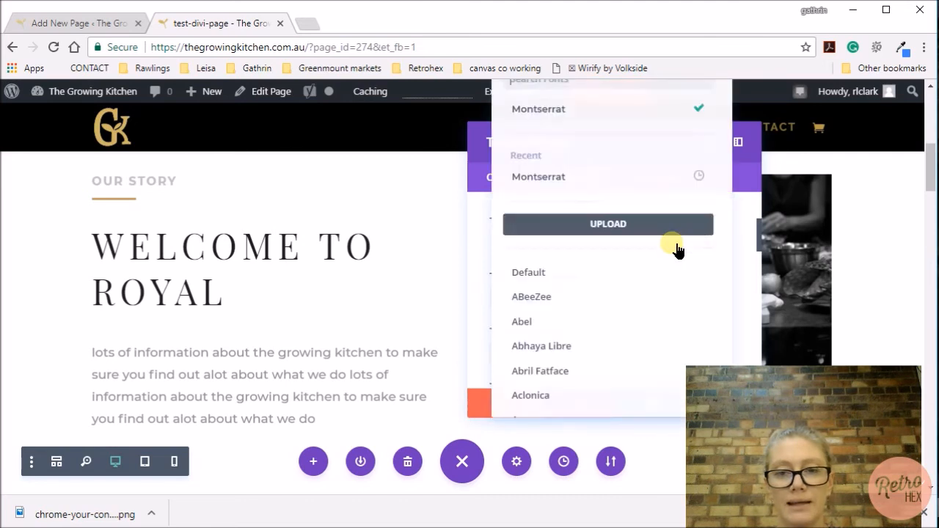
pyautogui.click(535, 273)
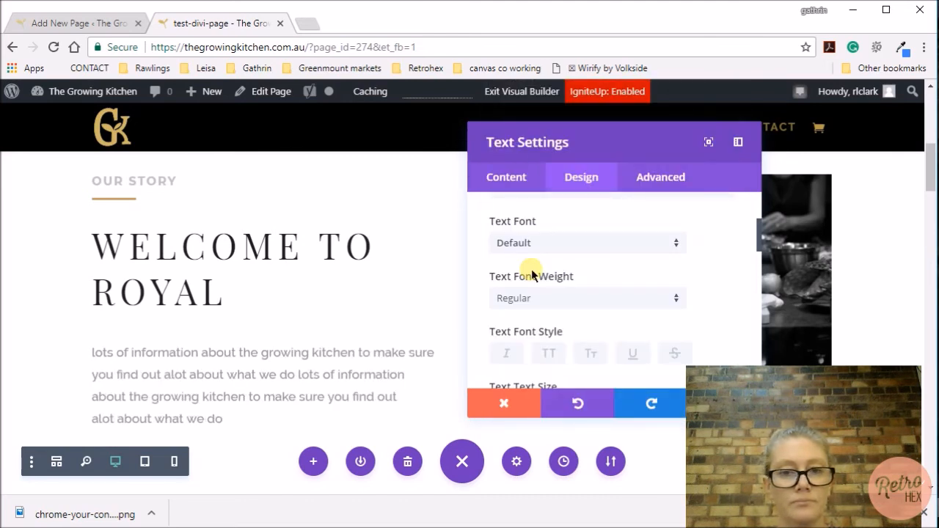
# Step: Check the paragraph module's heading font settings across the heading levels, keeping Default, and save the module
pyautogui.scroll(-5, 658, 266)
pyautogui.scroll(3, 708, 286)
pyautogui.scroll(-1, 708, 286)
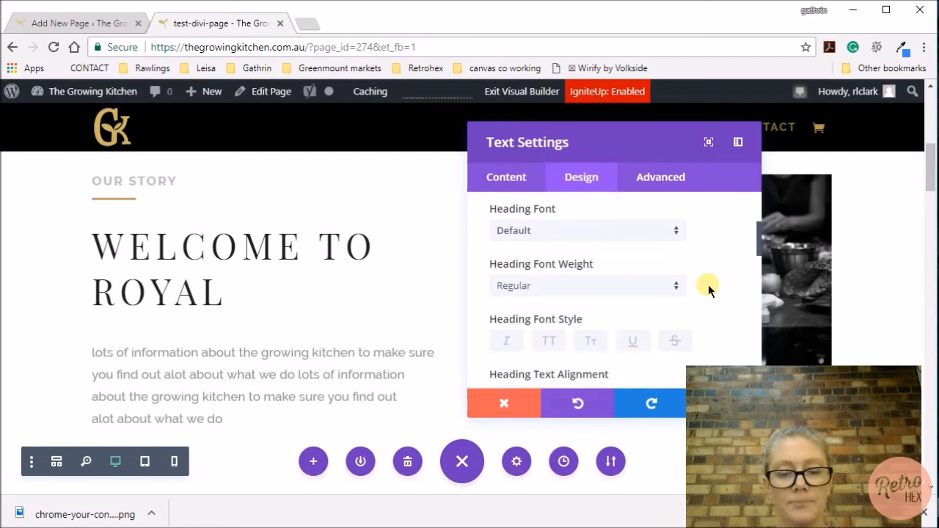
pyautogui.scroll(1, 708, 286)
pyautogui.click(668, 303)
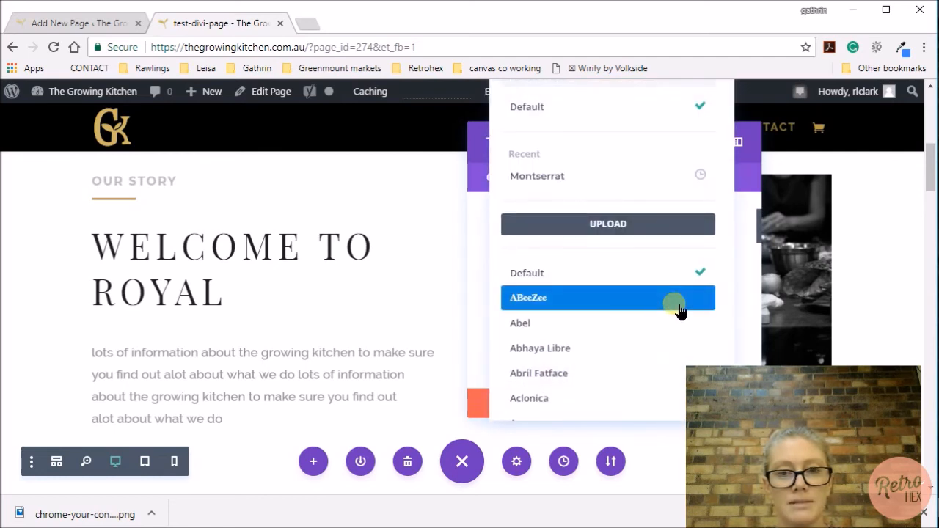
pyautogui.click(548, 277)
pyautogui.click(563, 252)
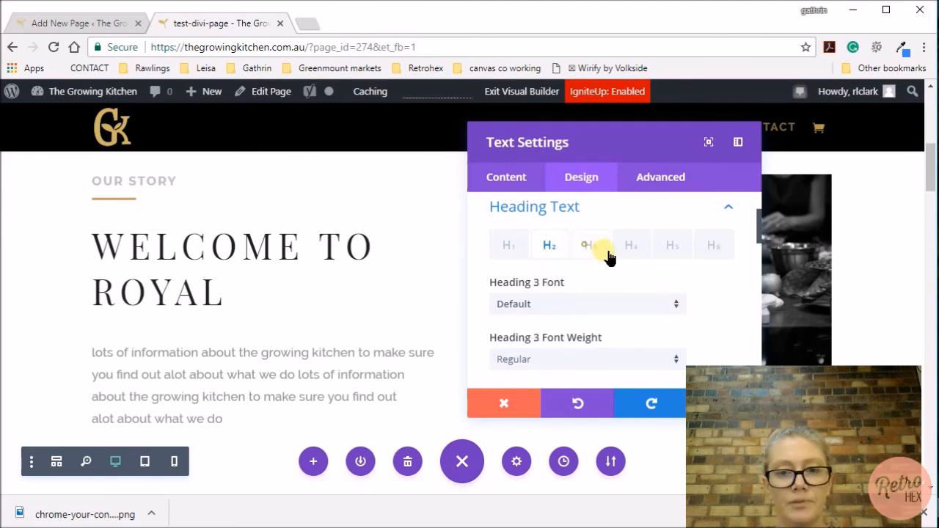
pyautogui.click(632, 246)
pyautogui.click(672, 248)
pyautogui.click(709, 247)
pyautogui.scroll(-5, 716, 306)
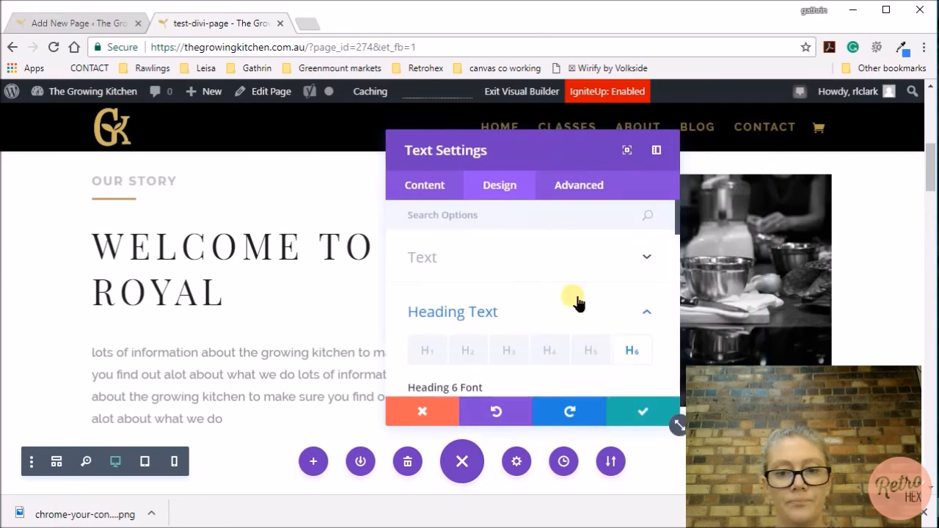
pyautogui.click(623, 411)
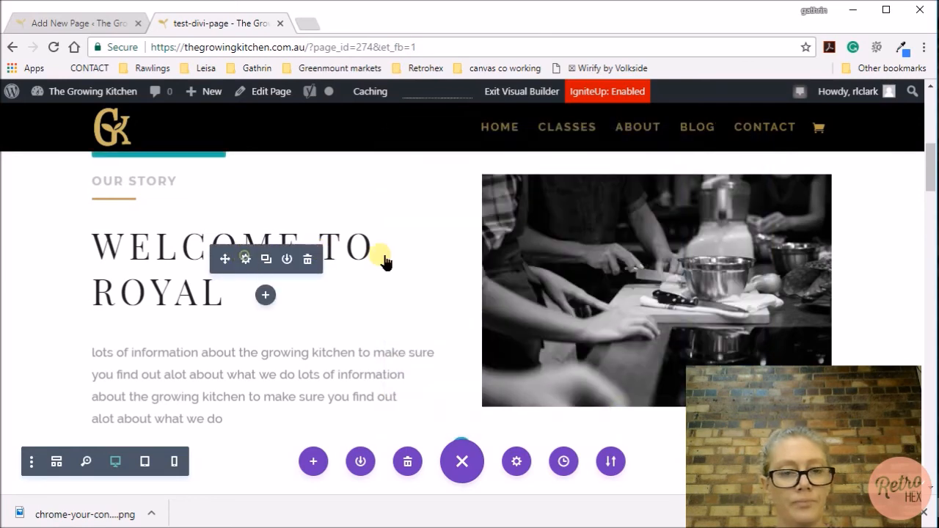
# Step: Set the Welcome to Royal module's heading font to Default and save it
pyautogui.click(503, 194)
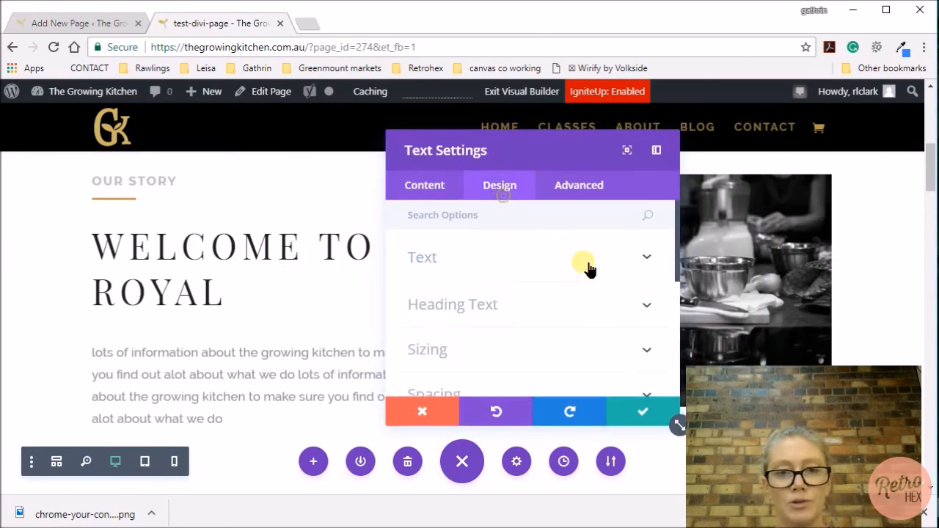
pyautogui.click(643, 307)
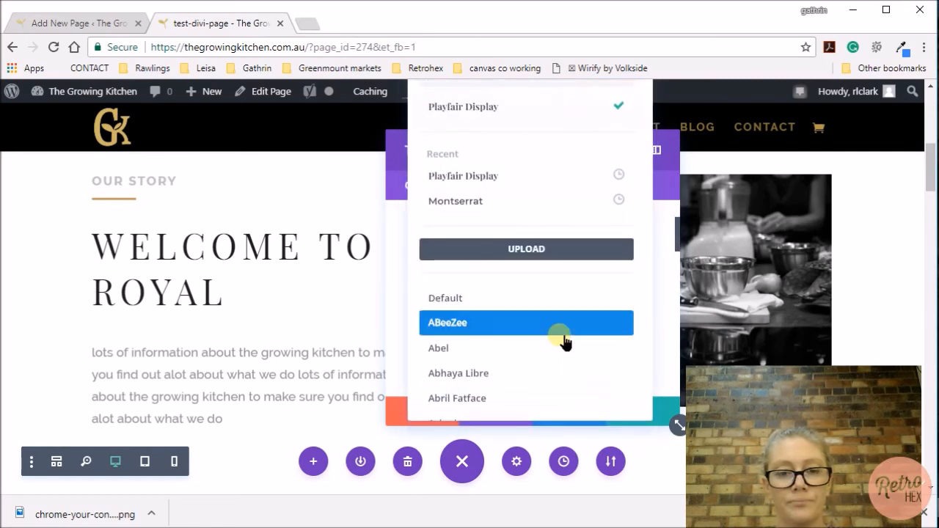
pyautogui.click(462, 303)
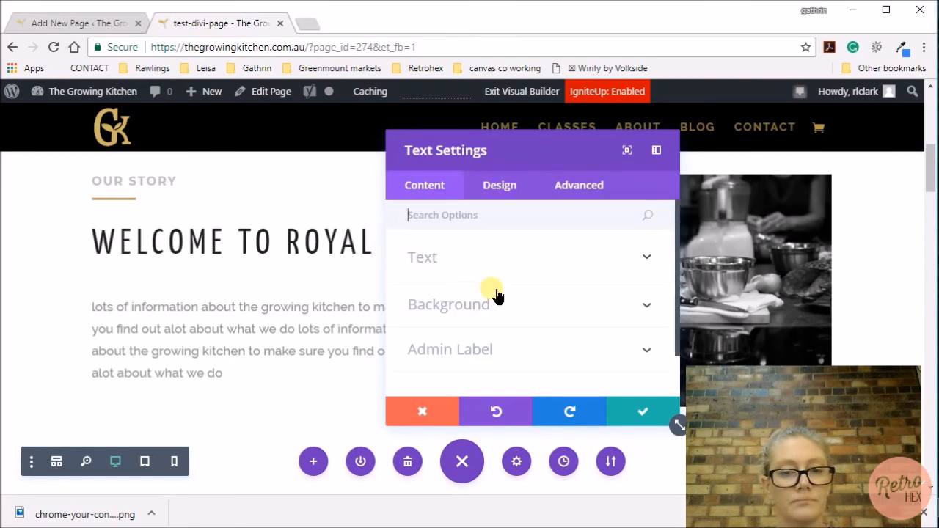
# Step: Replace Royal with The Growing Kitchen in the welcome heading's text and save the module
pyautogui.click(424, 258)
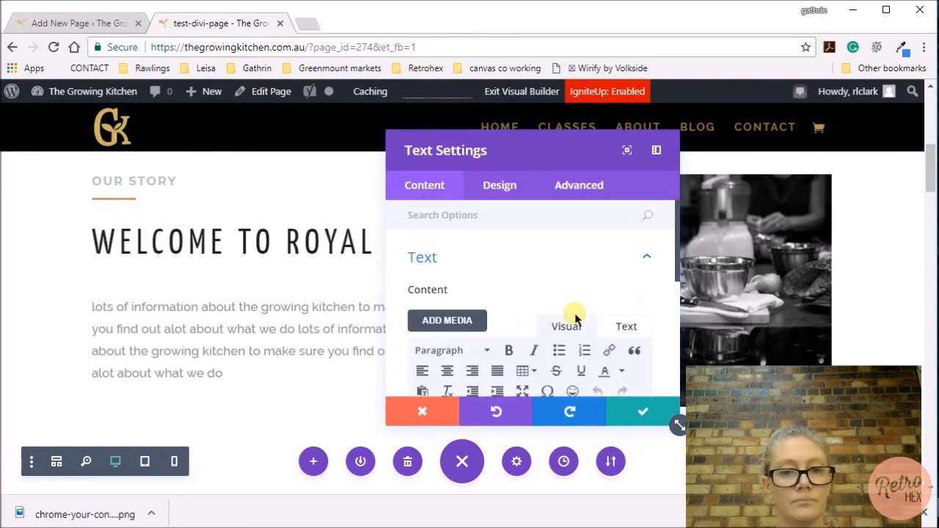
pyautogui.scroll(-2, 577, 316)
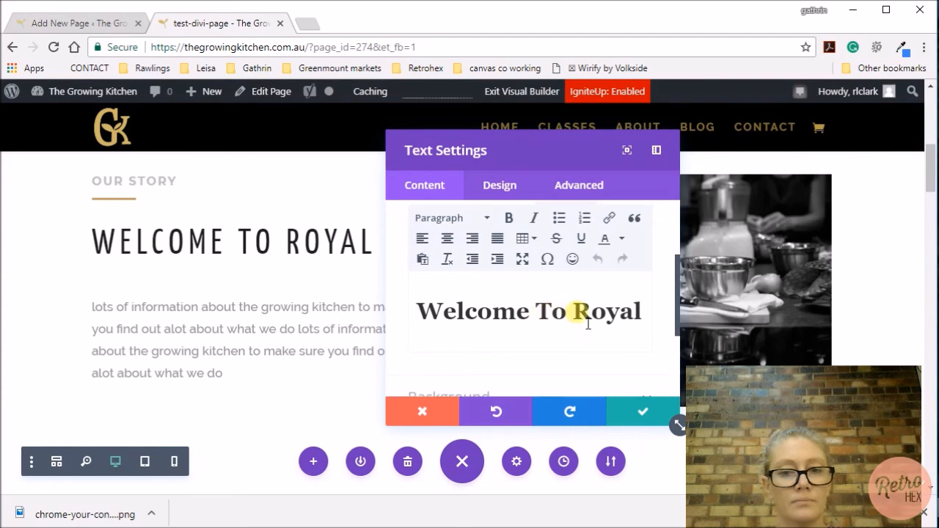
pyautogui.press('Delete')
pyautogui.press('Delete')
pyautogui.press('Delete')
pyautogui.press('Delete')
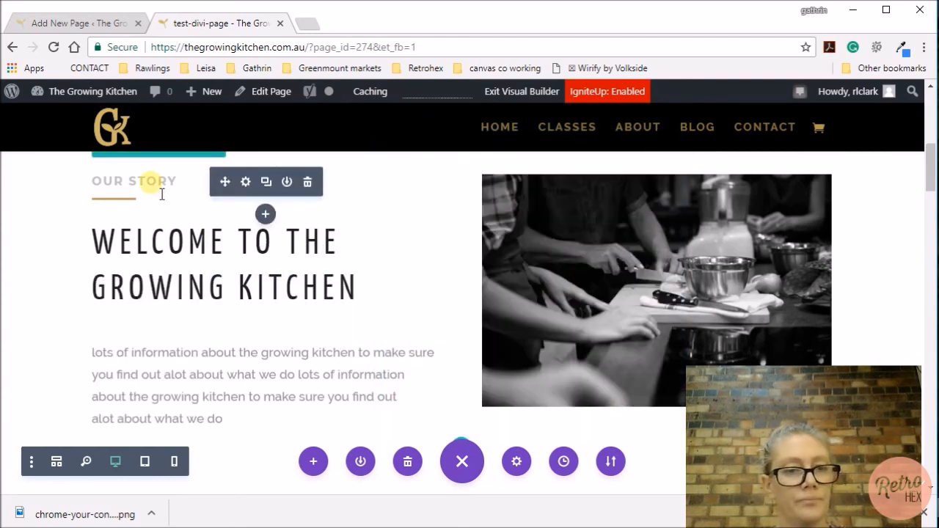
pyautogui.scroll(1, 166, 181)
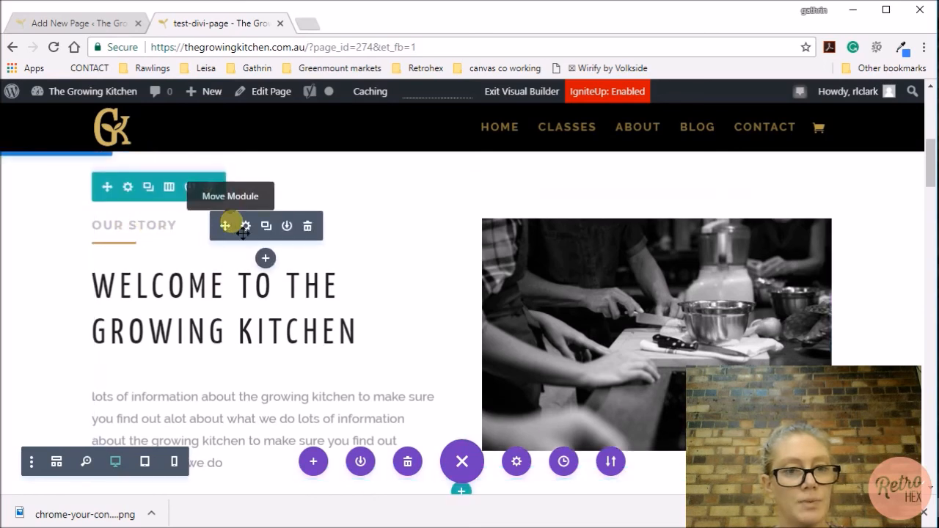
# Step: Set the text font of the Our Story label module to Default and save the module
pyautogui.click(246, 227)
pyautogui.scroll(-3, 597, 250)
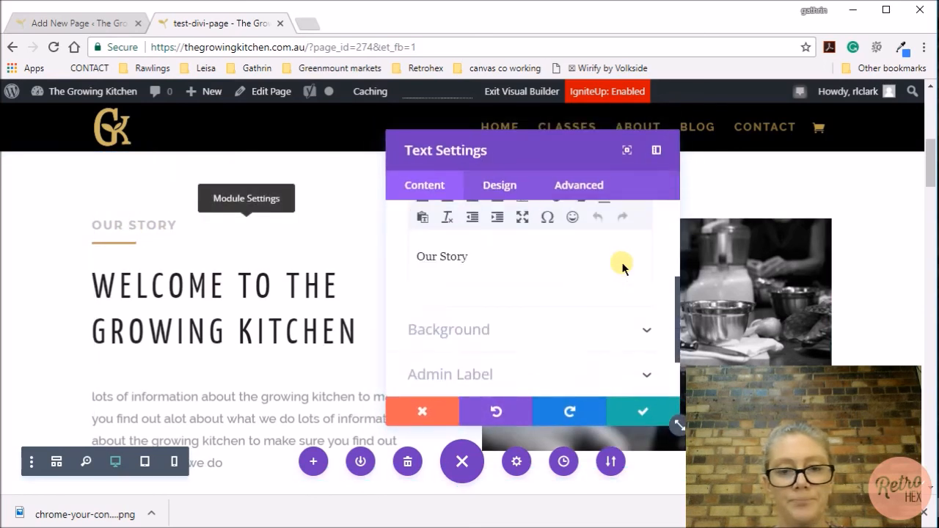
pyautogui.click(500, 186)
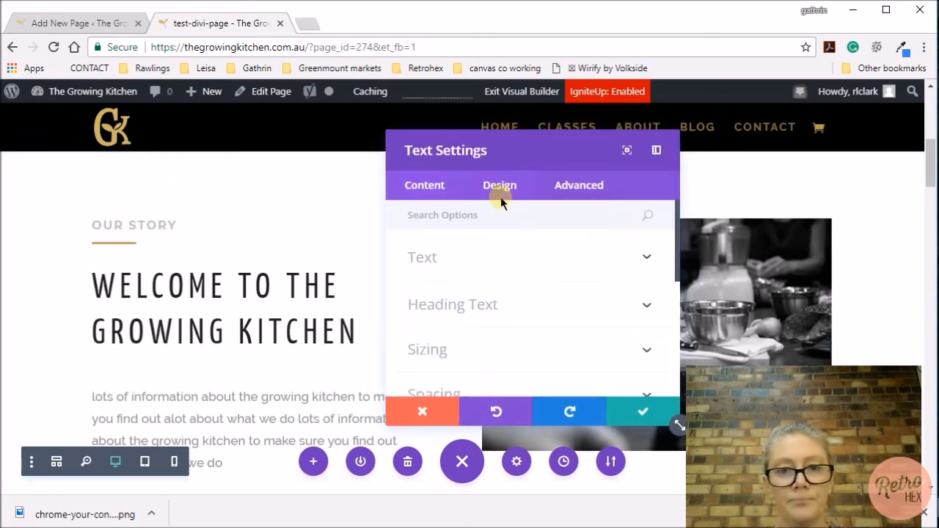
pyautogui.click(547, 262)
pyautogui.scroll(-2, 593, 279)
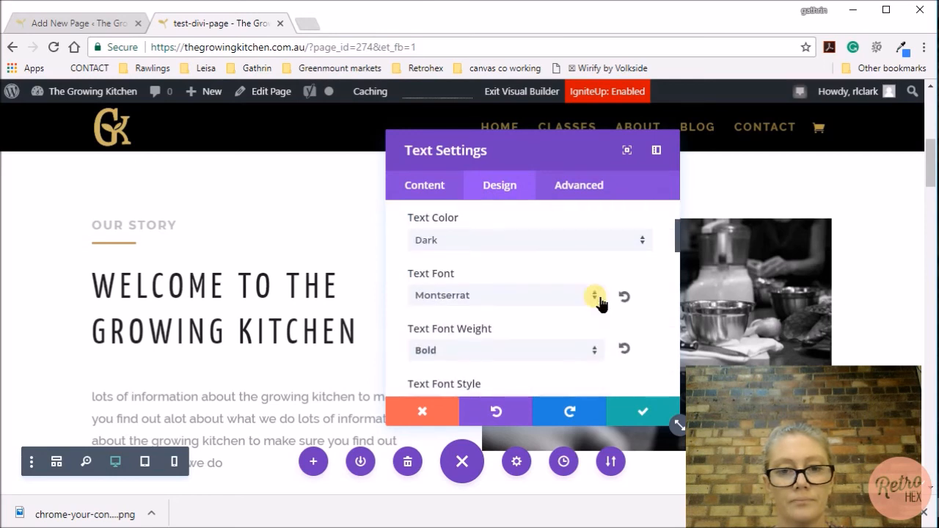
pyautogui.click(557, 304)
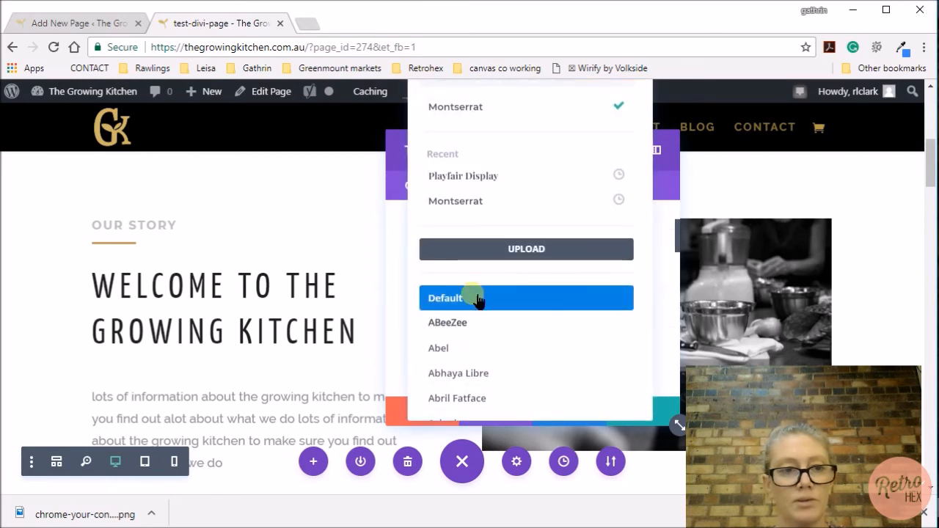
pyautogui.click(477, 298)
pyautogui.click(643, 412)
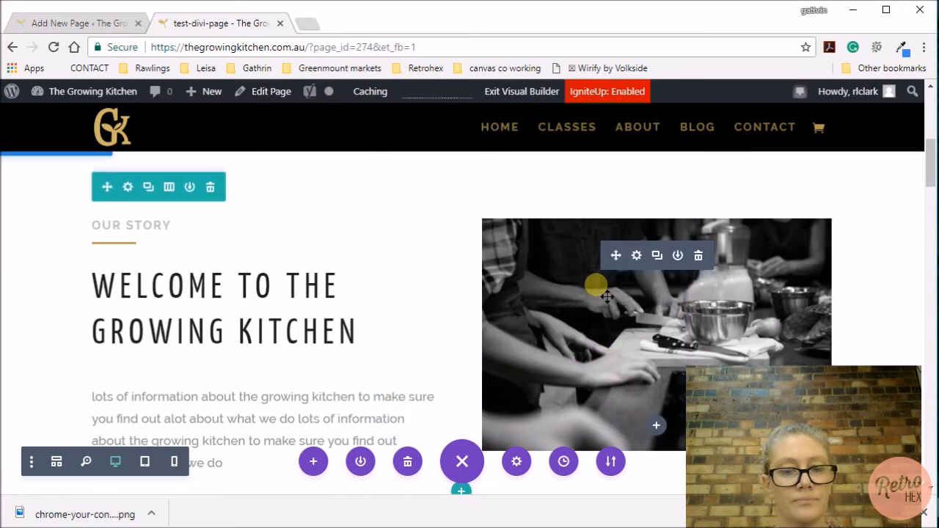
# Step: Set the H1 heading font of the Sourdough Baking Class text module to Default and save the module
pyautogui.scroll(-3, 607, 295)
pyautogui.scroll(-3, 608, 296)
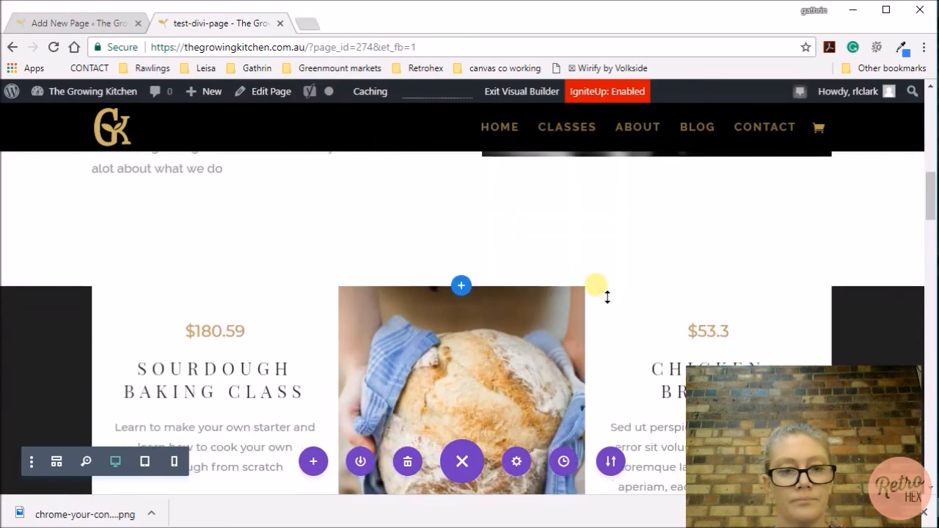
pyautogui.scroll(2, 606, 296)
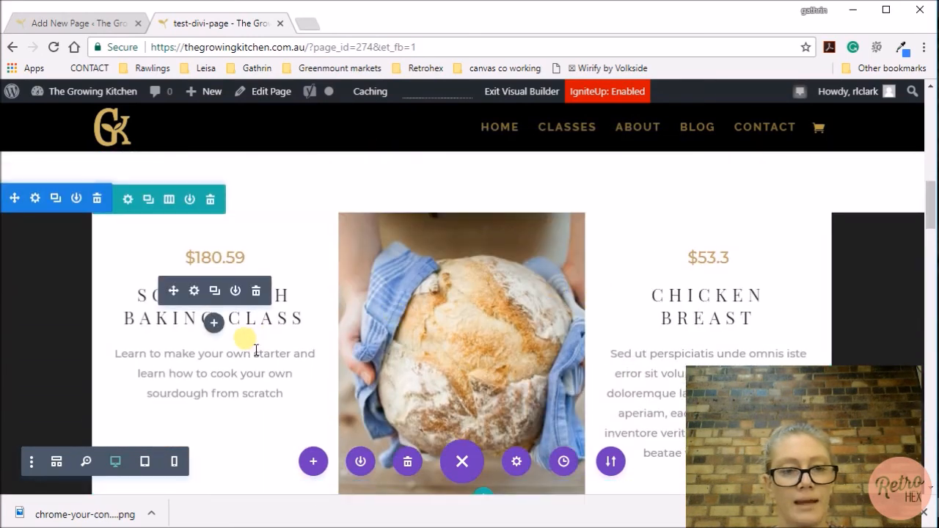
pyautogui.click(195, 292)
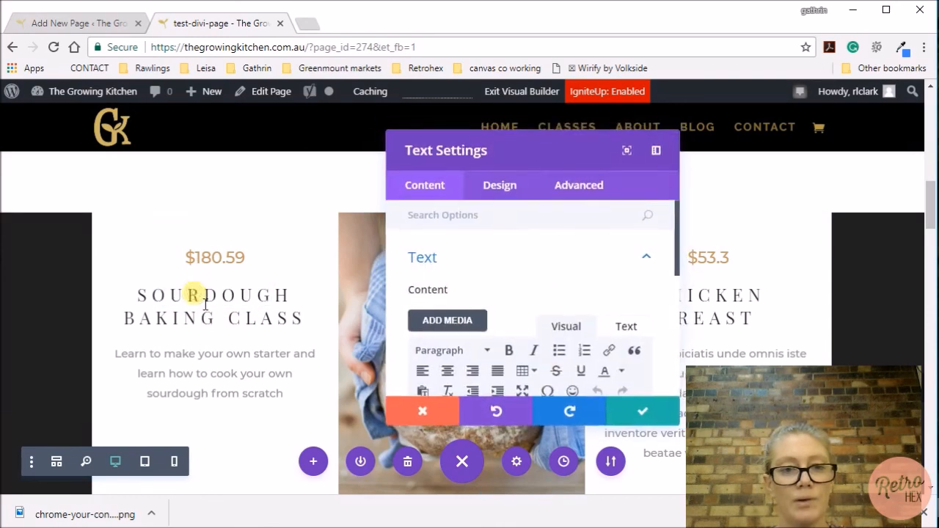
pyautogui.click(498, 185)
pyautogui.click(587, 264)
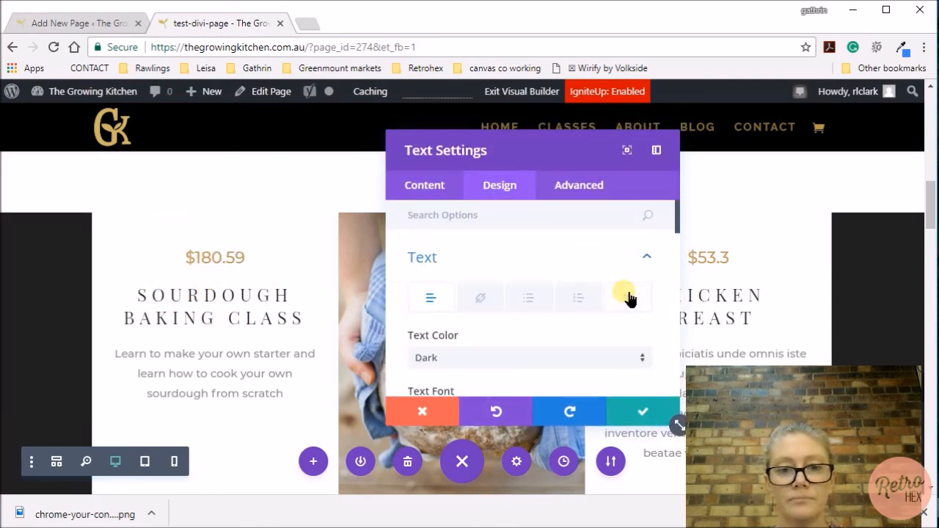
pyautogui.scroll(-3, 624, 295)
pyautogui.scroll(-10, 640, 302)
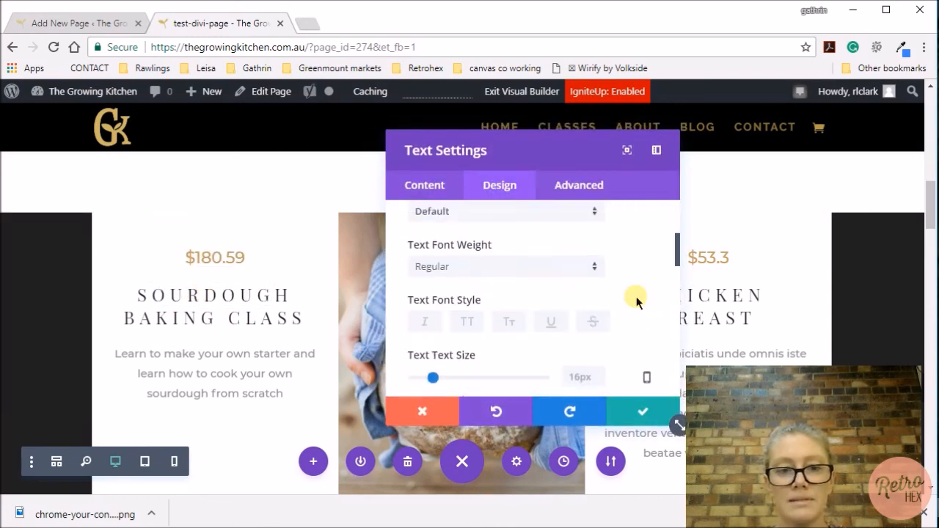
pyautogui.scroll(-5, 640, 302)
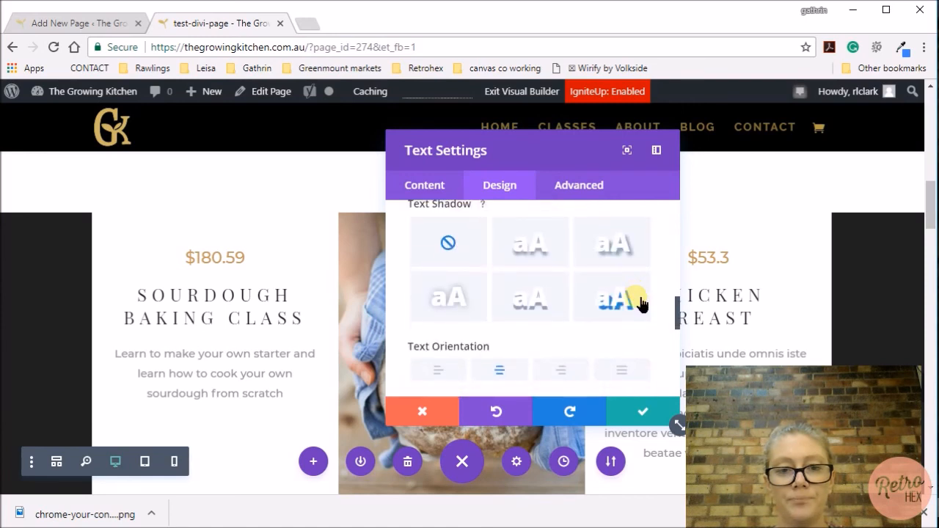
pyautogui.click(622, 229)
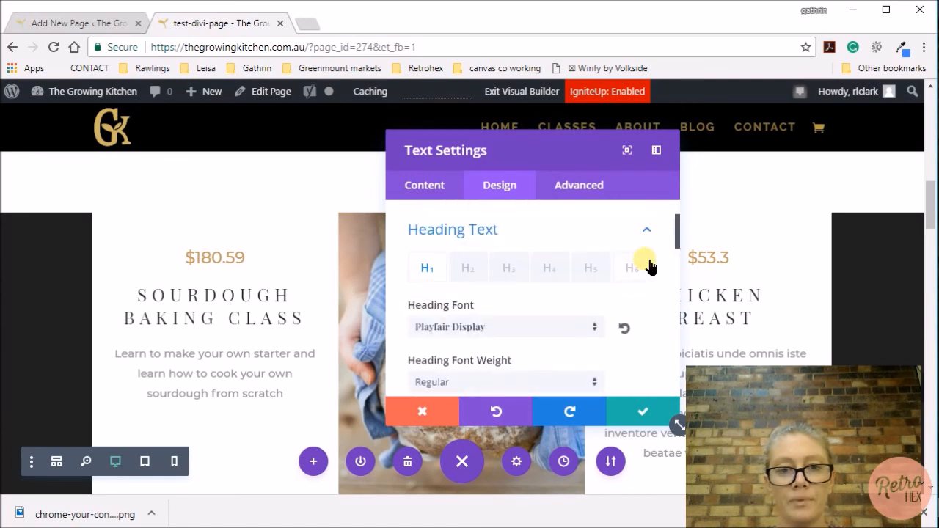
pyautogui.scroll(-1, 591, 307)
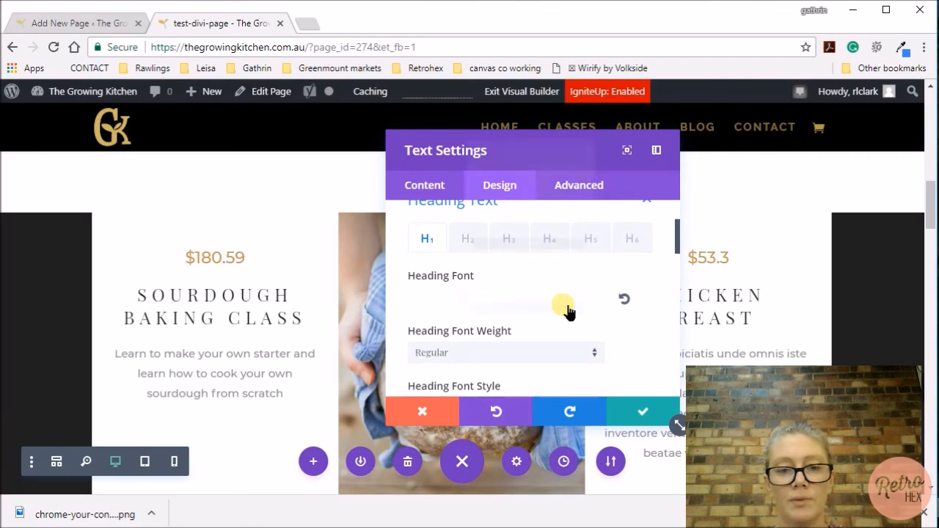
pyautogui.click(568, 312)
pyautogui.click(461, 297)
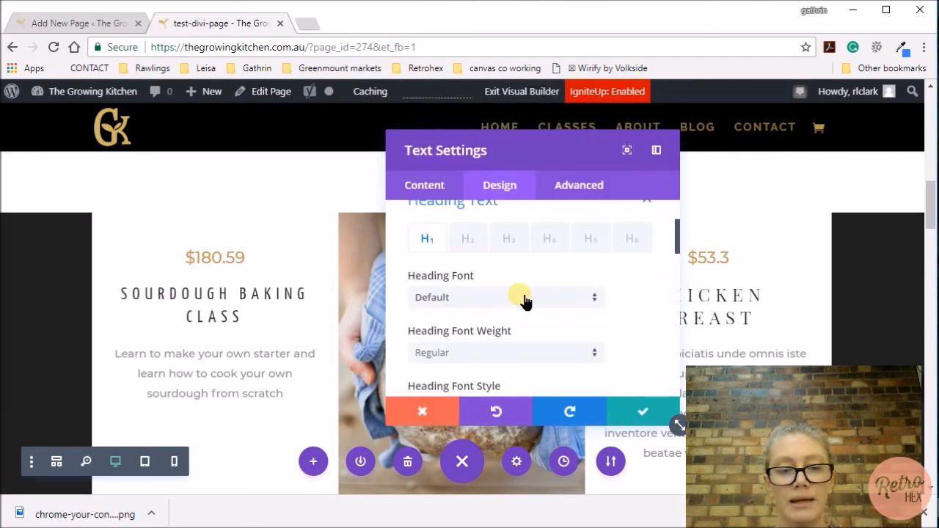
pyautogui.click(636, 413)
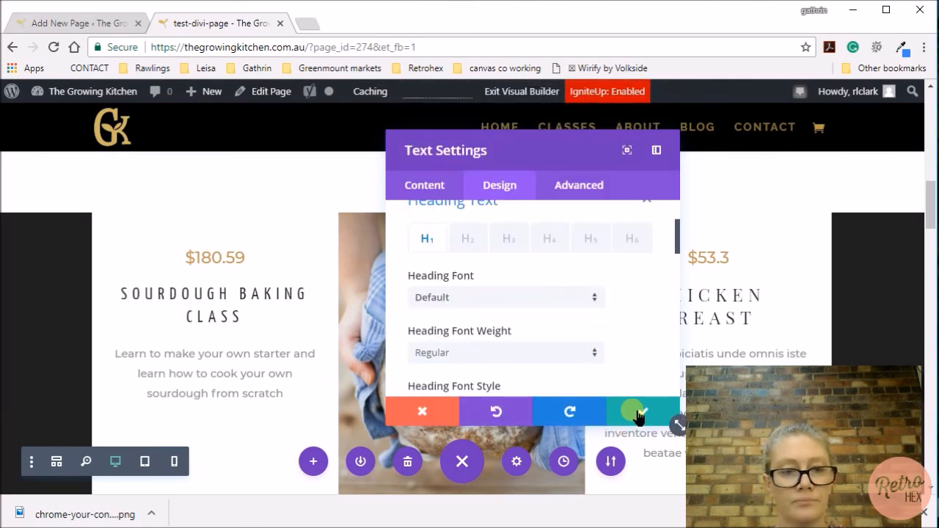
pyautogui.click(637, 414)
# Step: Look over the remaining sections of the page and save the page as a draft
pyautogui.click(461, 274)
pyautogui.scroll(-4, 470, 283)
pyautogui.scroll(-10, 472, 286)
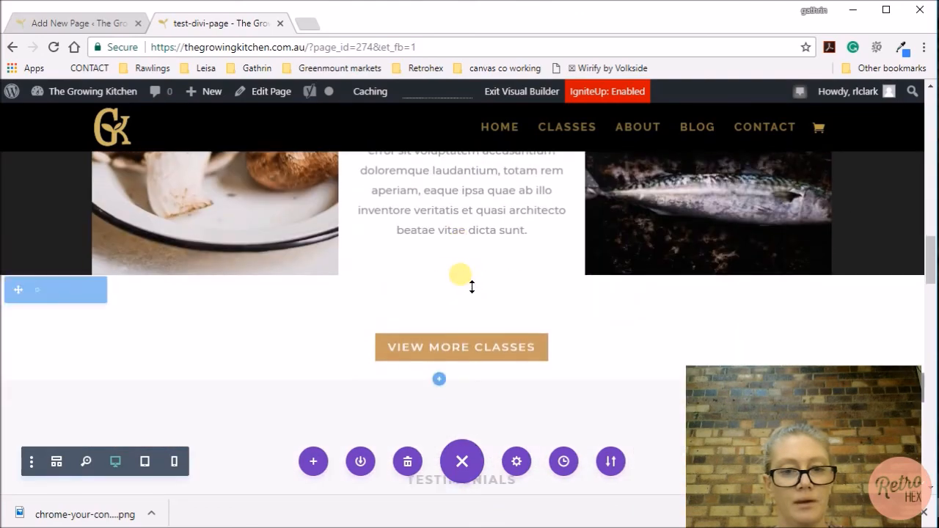
pyautogui.scroll(-5, 472, 286)
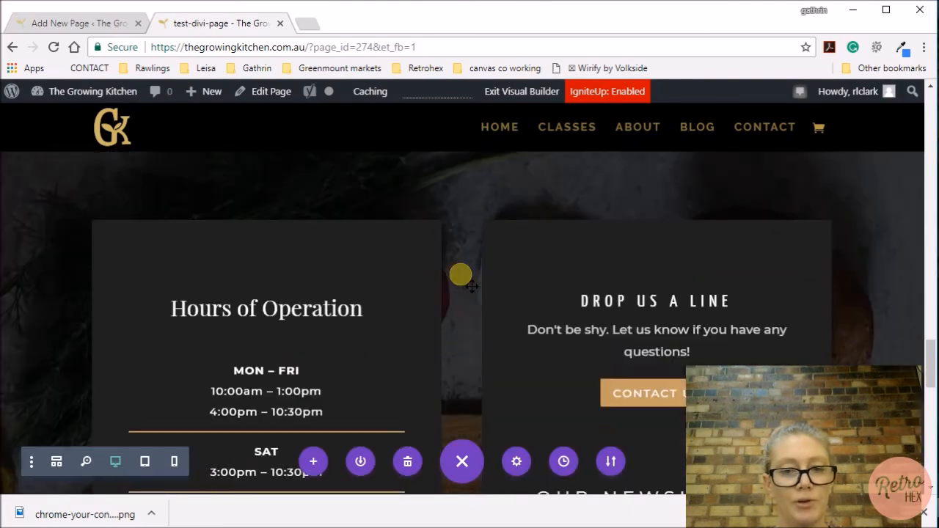
pyautogui.scroll(8, 472, 287)
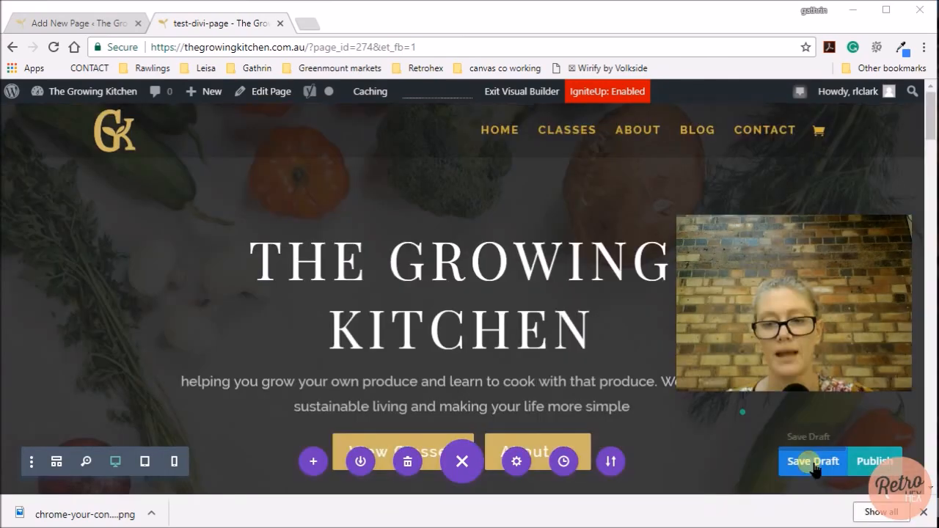
pyautogui.click(813, 462)
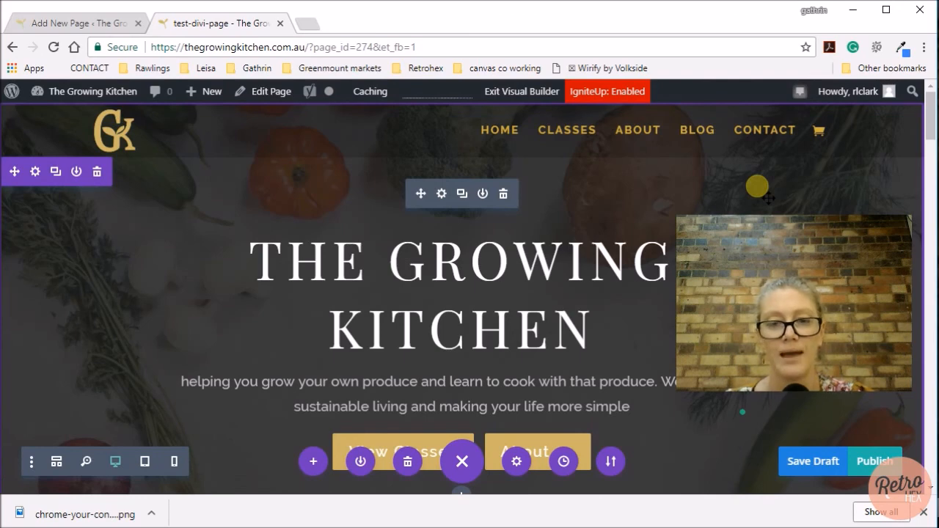
pyautogui.scroll(-3, 662, 205)
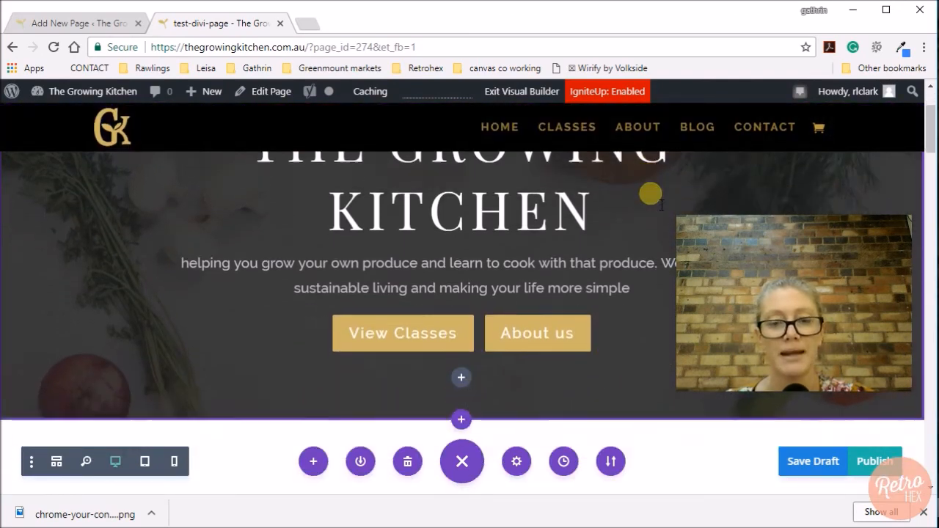
pyautogui.scroll(-7, 662, 205)
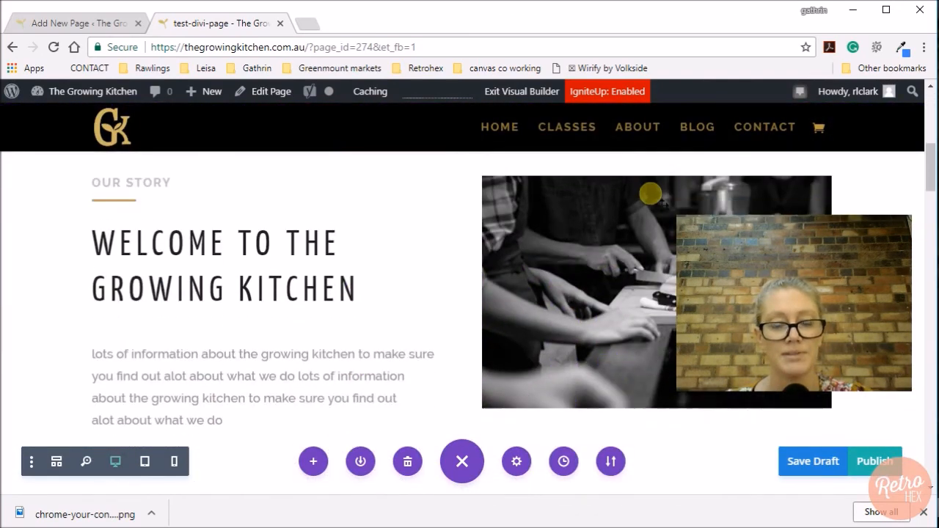
pyautogui.scroll(10, 661, 206)
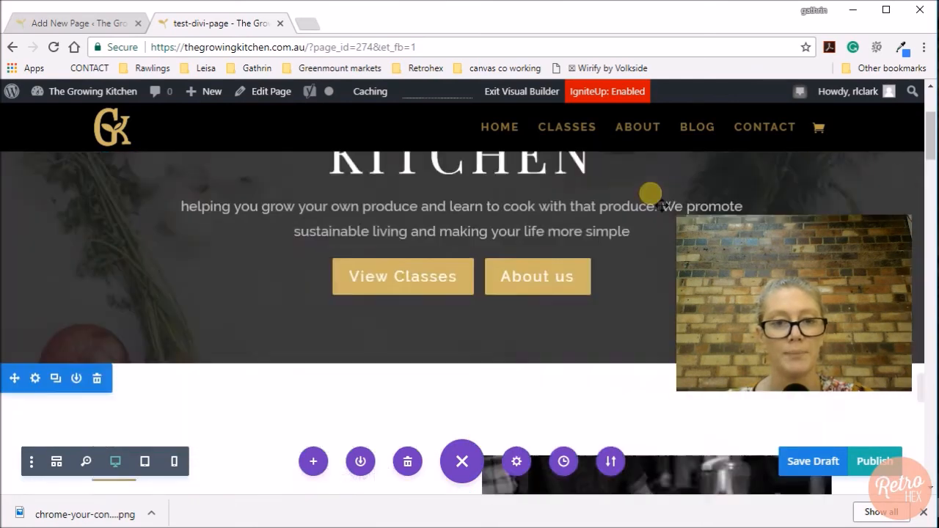